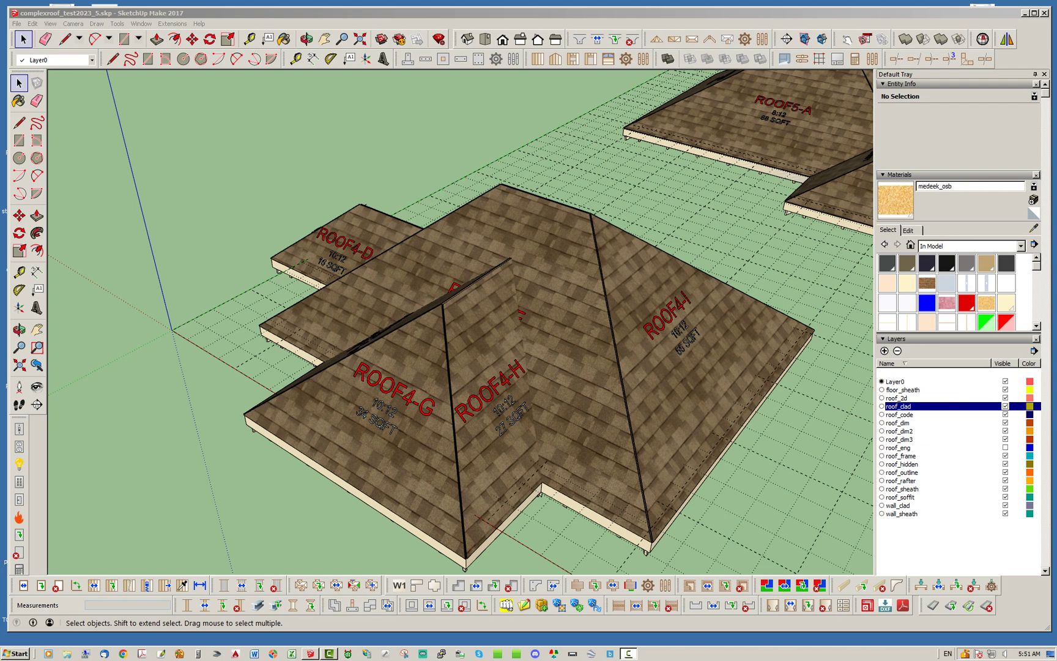
Examine the shingled complex roof models, from the hip roof near the origin out to the whole group on the grid
middle_click_drag(416, 367, 602, 391)
middle_click_drag(342, 380, 282, 410)
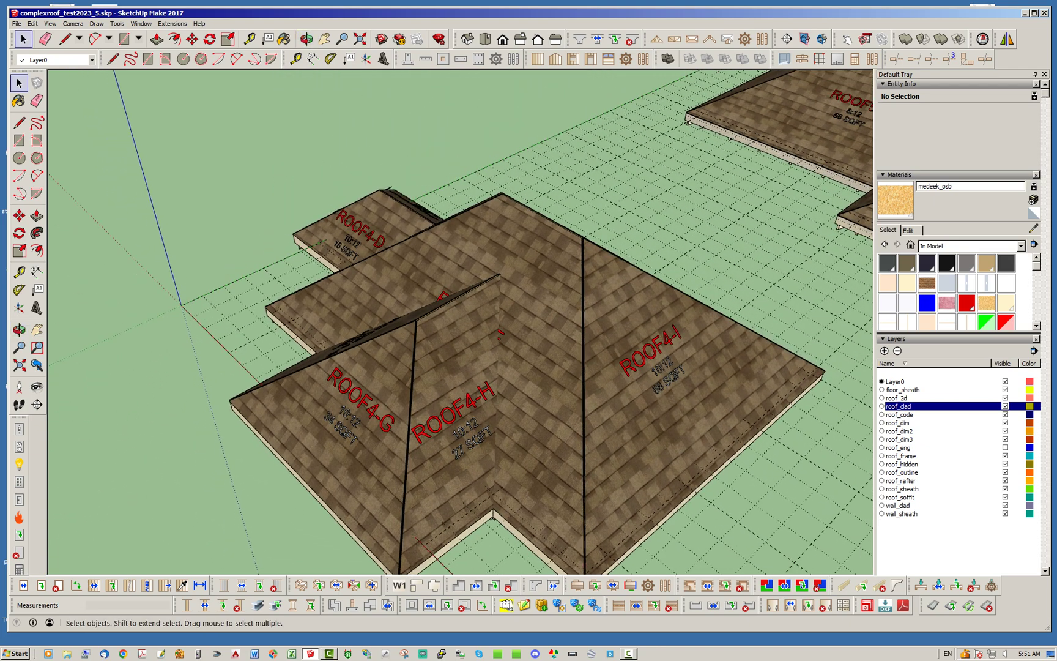
scroll(209, 280, "down", 10)
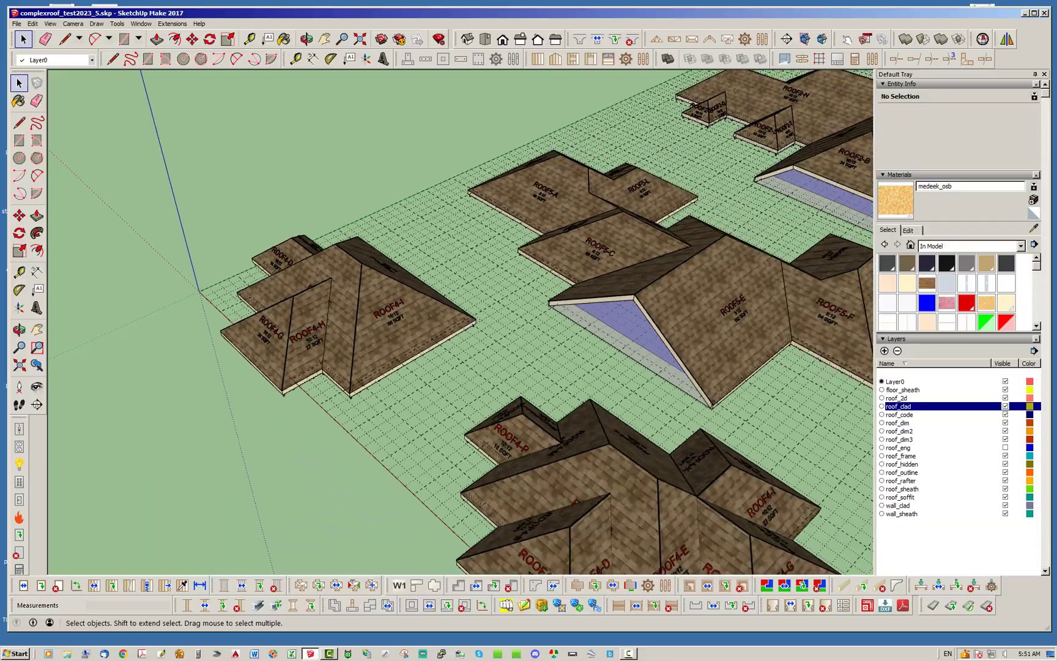
scroll(235, 283, "down", 3)
middle_click_drag(380, 324, 370, 297)
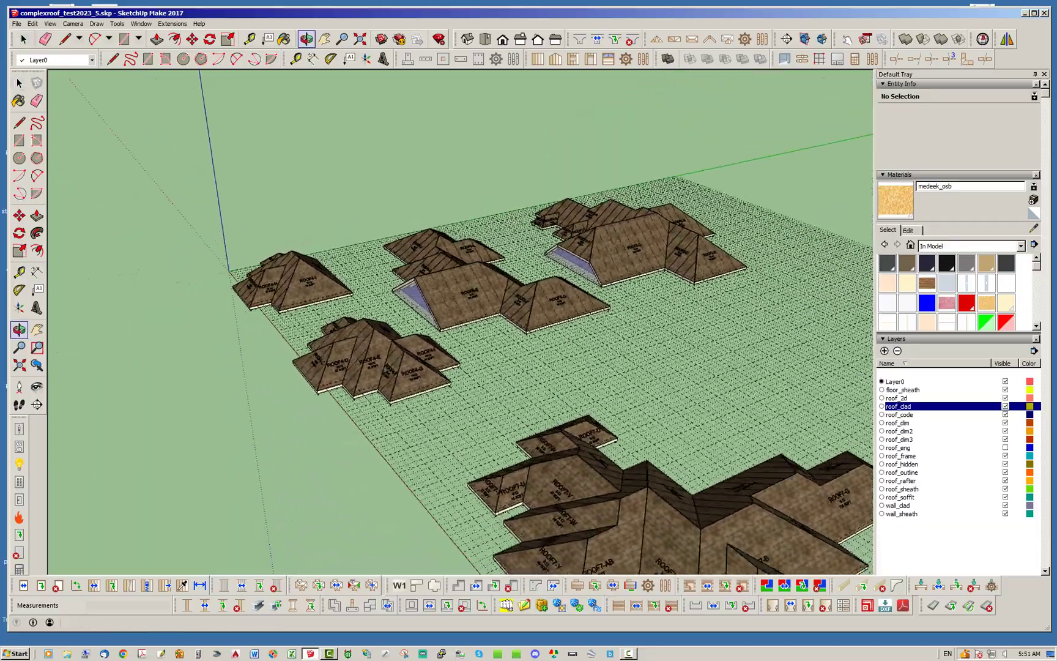
scroll(376, 275, "down", 4)
scroll(505, 400, "up", 6)
middle_click_drag(505, 401, 633, 422)
scroll(661, 416, "down", 3)
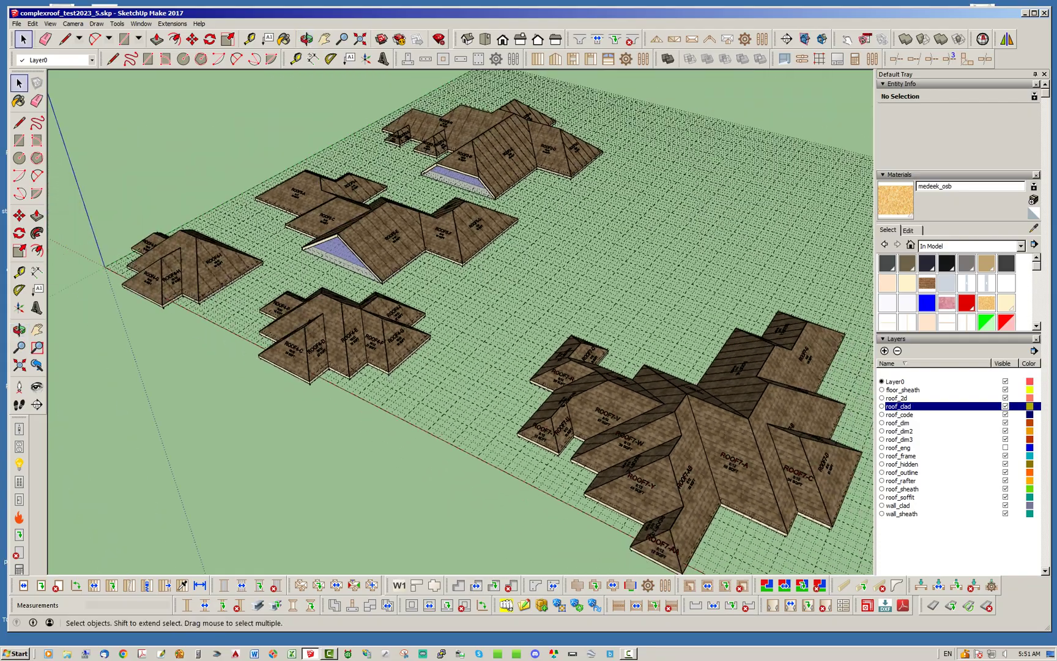
Hide the roof_clad and roof_sheath layers to expose the framing of the roof near the origin
scroll(150, 184, "up", 4)
scroll(142, 257, "up", 5)
scroll(648, 309, "down", 2)
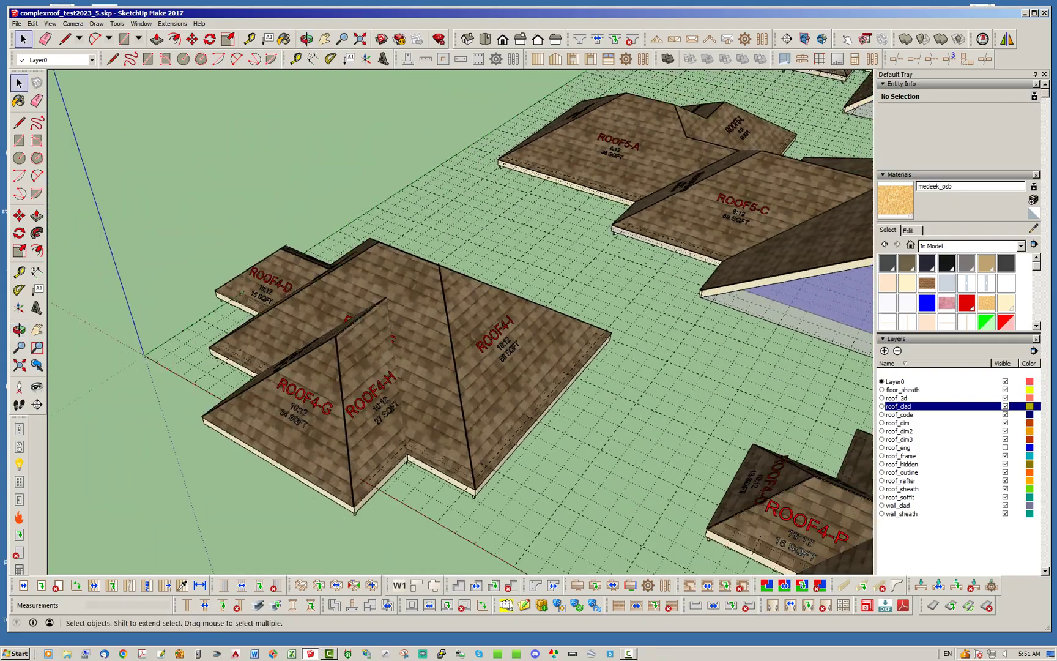
scroll(392, 333, "up", 1)
scroll(166, 407, "up", 3)
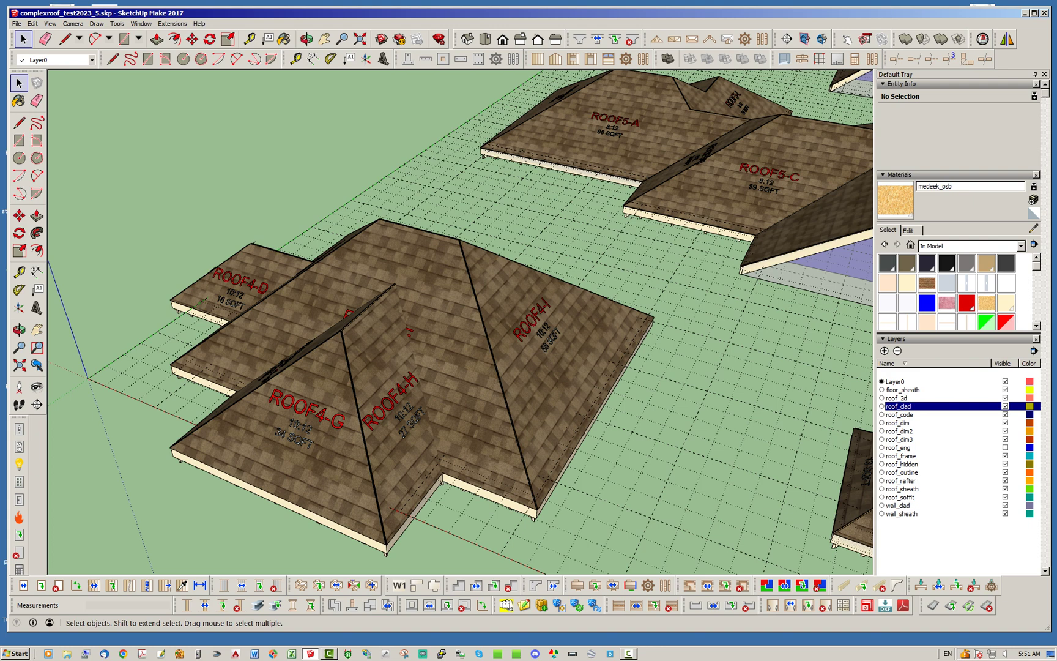
scroll(165, 407, "up", 1)
scroll(447, 398, "down", 1)
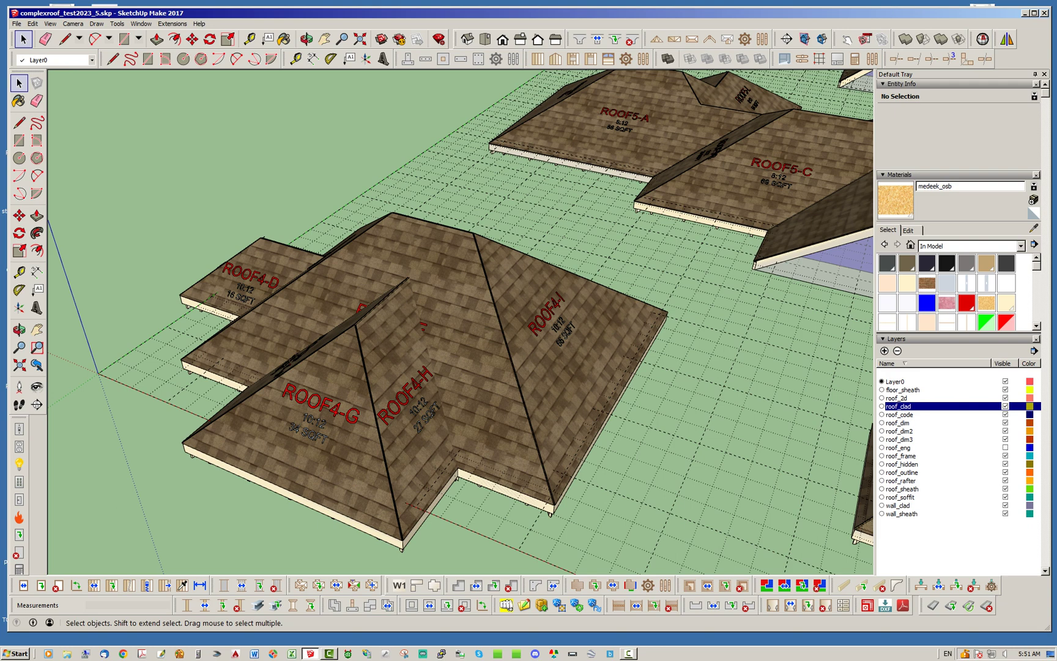
left_click(1006, 405)
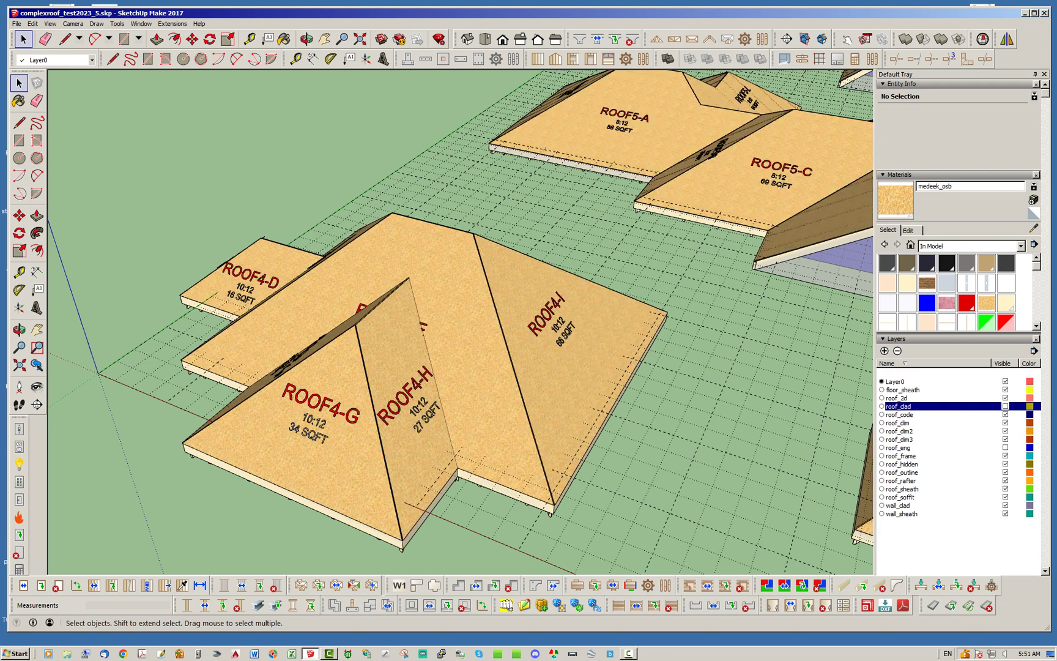
left_click(1005, 488)
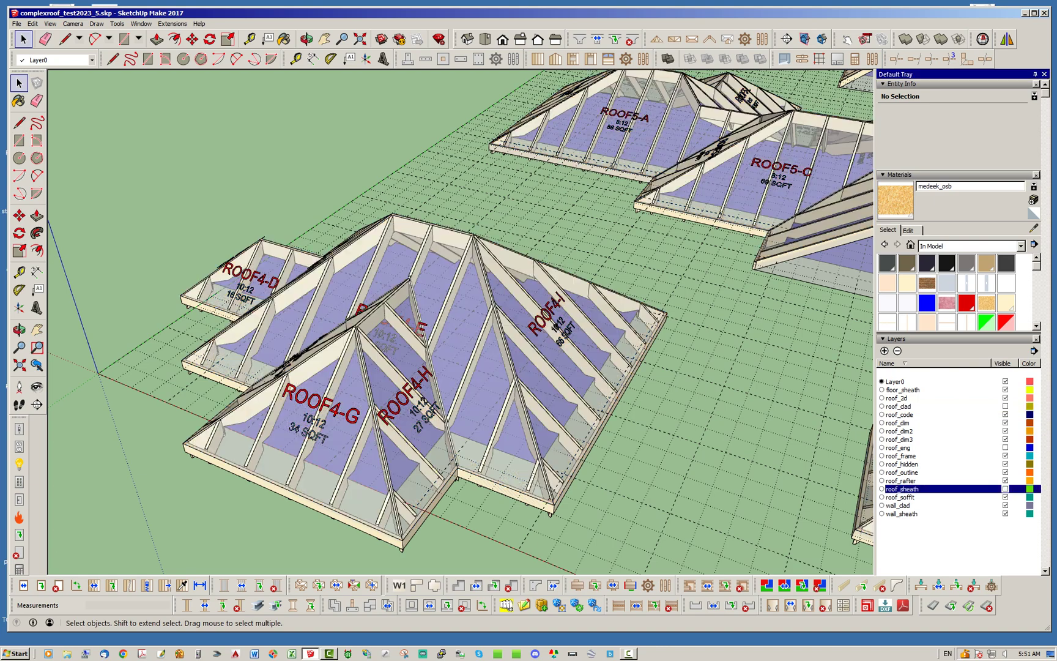
Hide the roof_hidden and roof_outline layers so only the rafter framing and roof labels remain
scroll(299, 383, "up", 5)
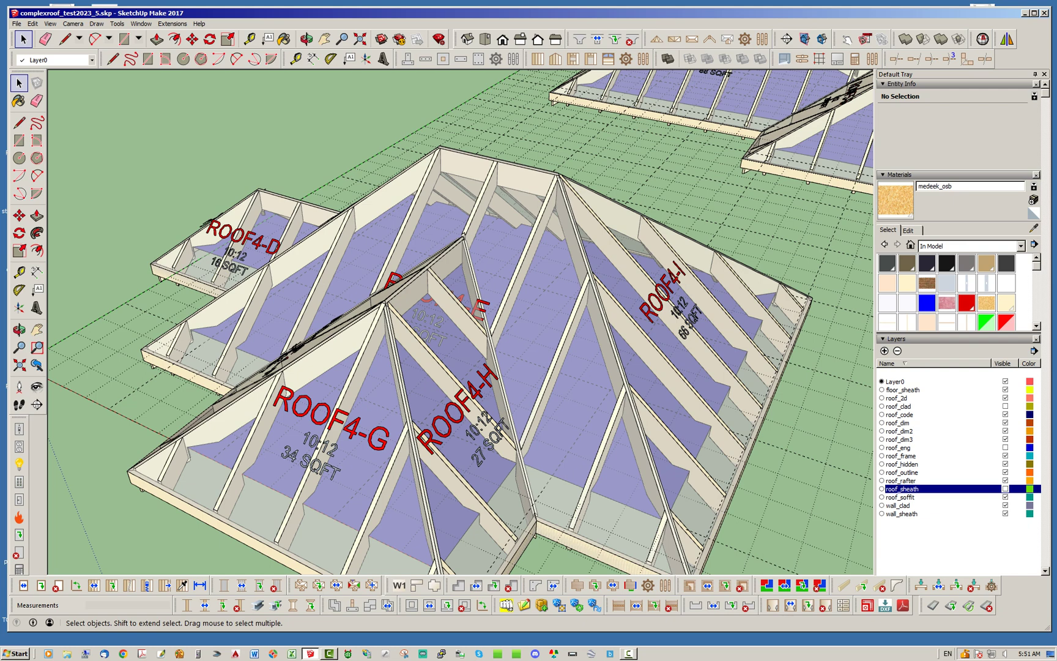
scroll(550, 300, "down", 3)
scroll(453, 395, "up", 3)
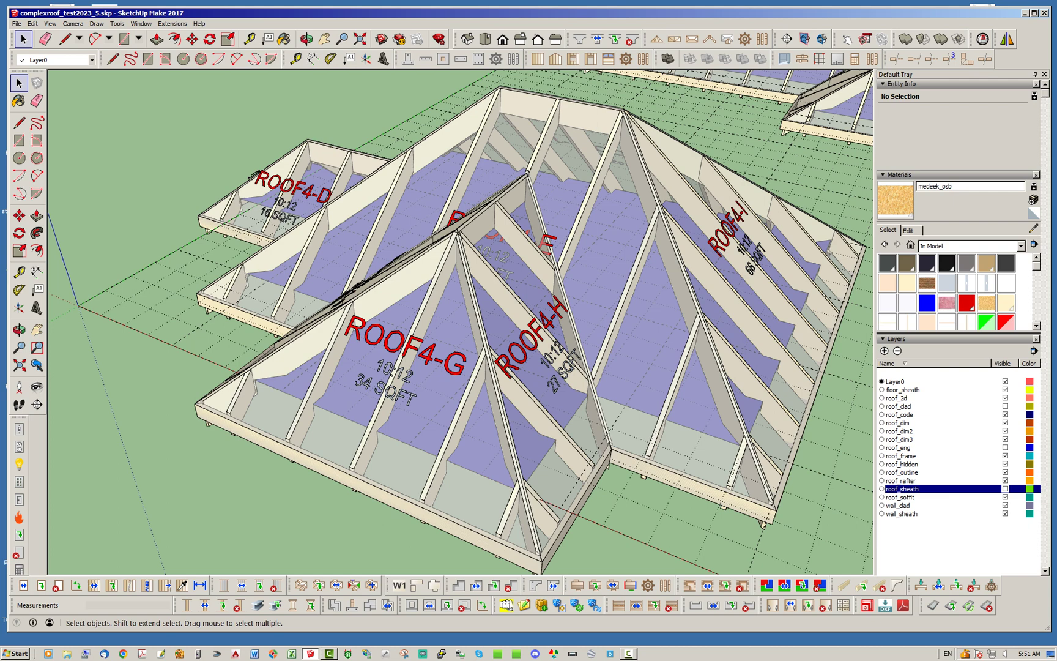
left_click(1005, 464)
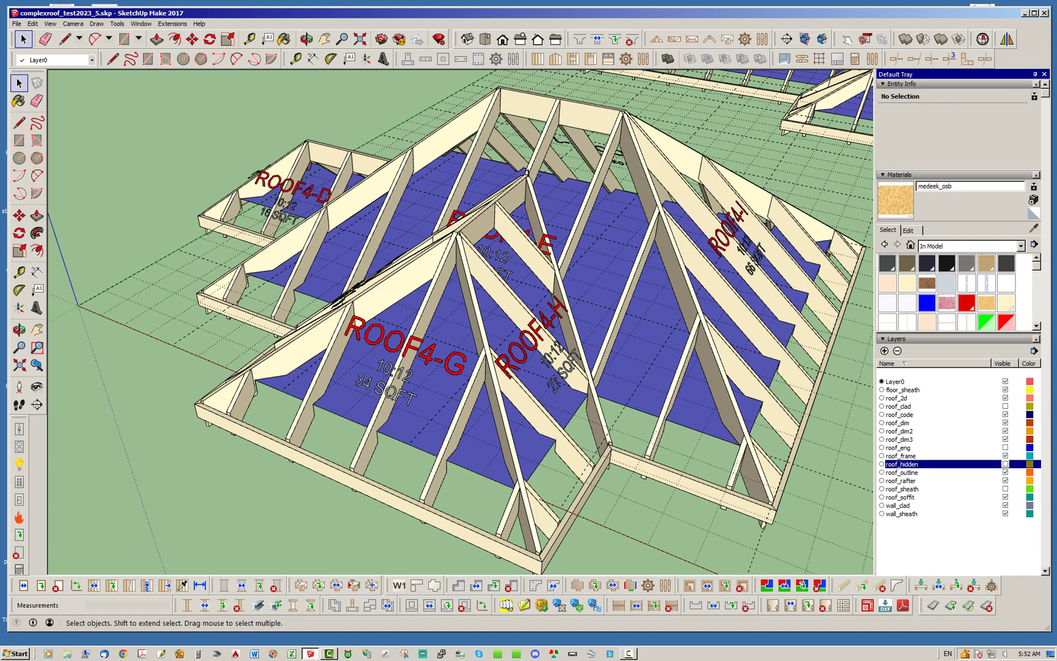
left_click(1005, 473)
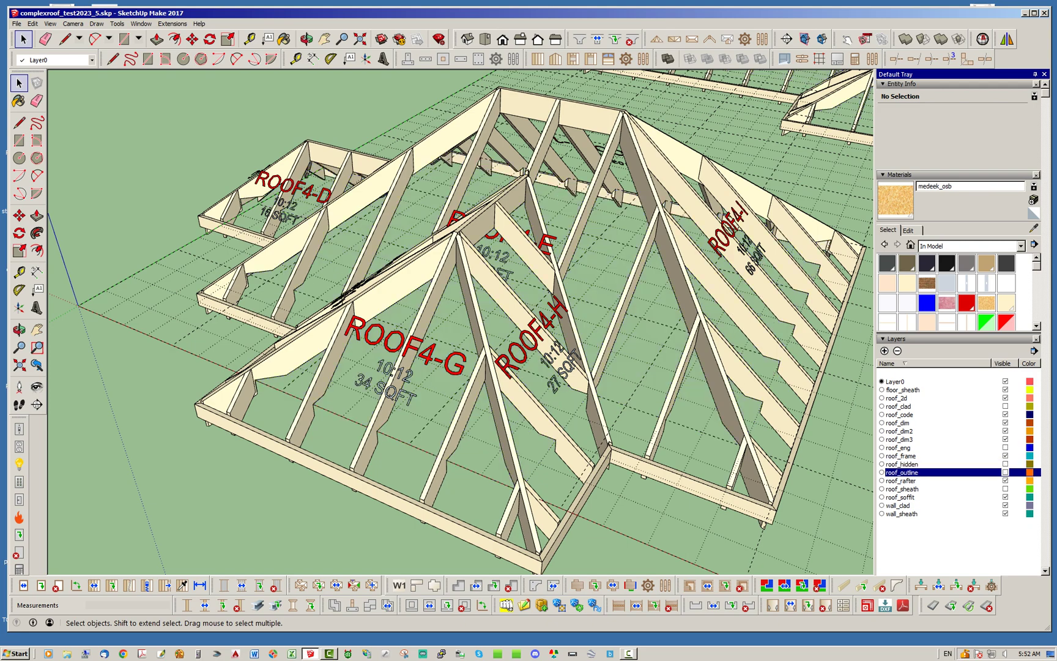
Examine the hip, valley and jack rafters around ROOF4-G, ROOF4-H and ROOF4-I on the roof near the origin
middle_click_drag(532, 263, 451, 305)
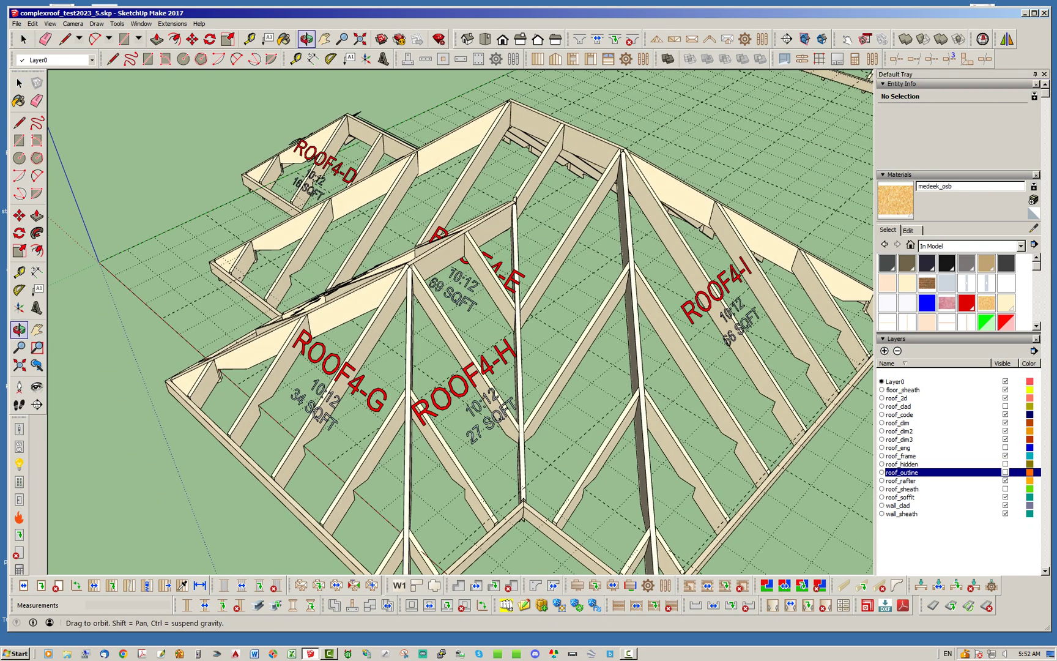
scroll(451, 305, "down", 3)
scroll(502, 270, "up", 2)
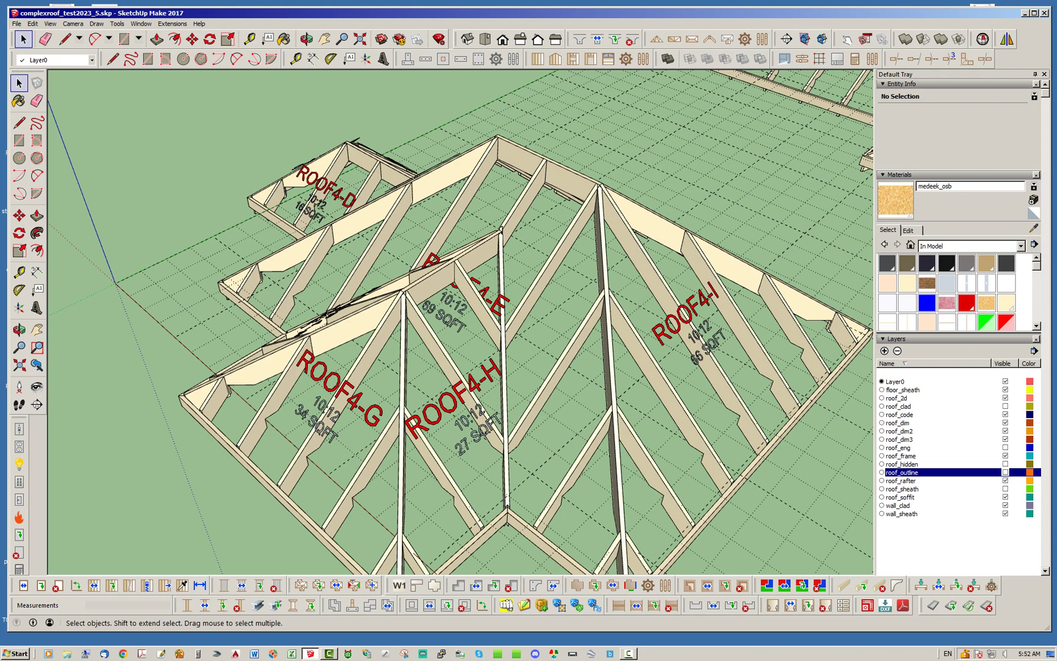
middle_click_drag(465, 294, 471, 263)
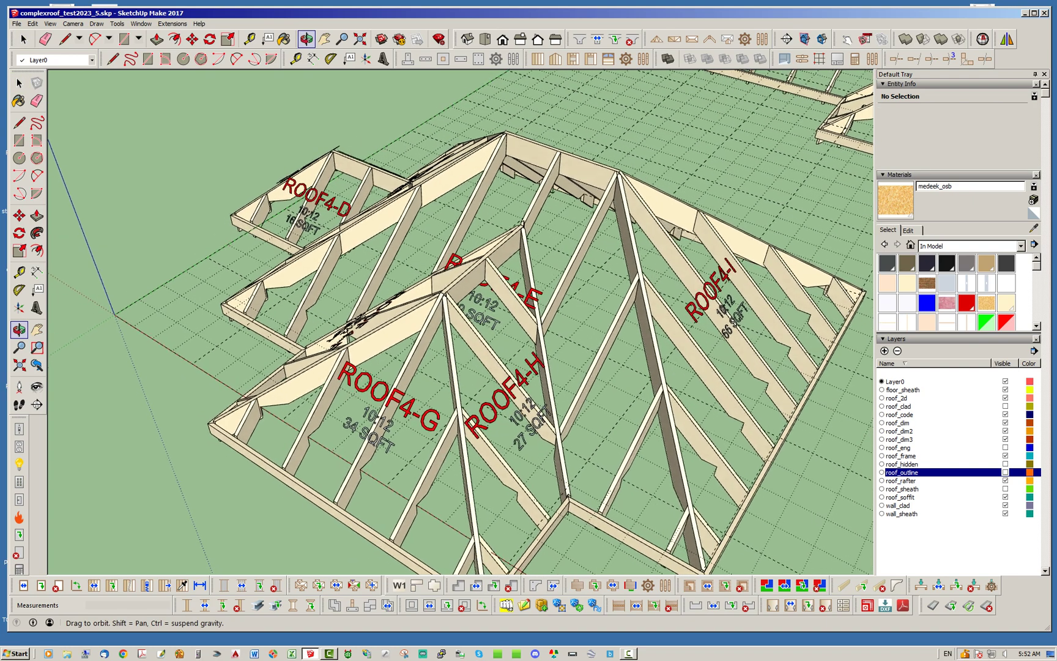
scroll(490, 294, "up", 4)
scroll(337, 263, "down", 3)
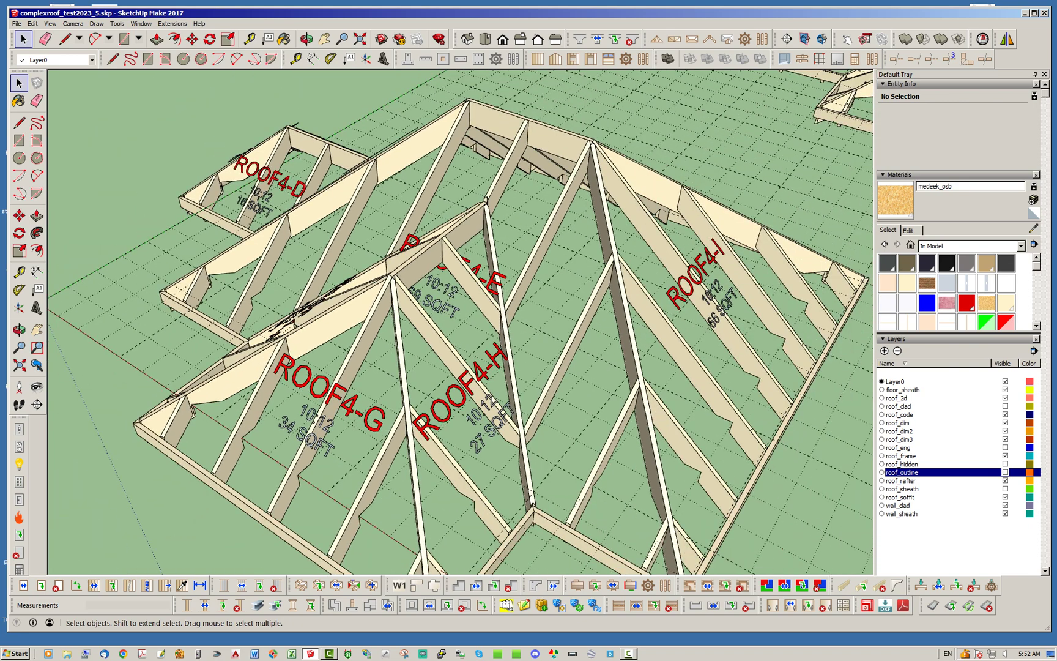
mouse_move(477, 300)
middle_mouse_down()
mouse_move(410, 285)
mouse_move(444, 301)
middle_mouse_up()
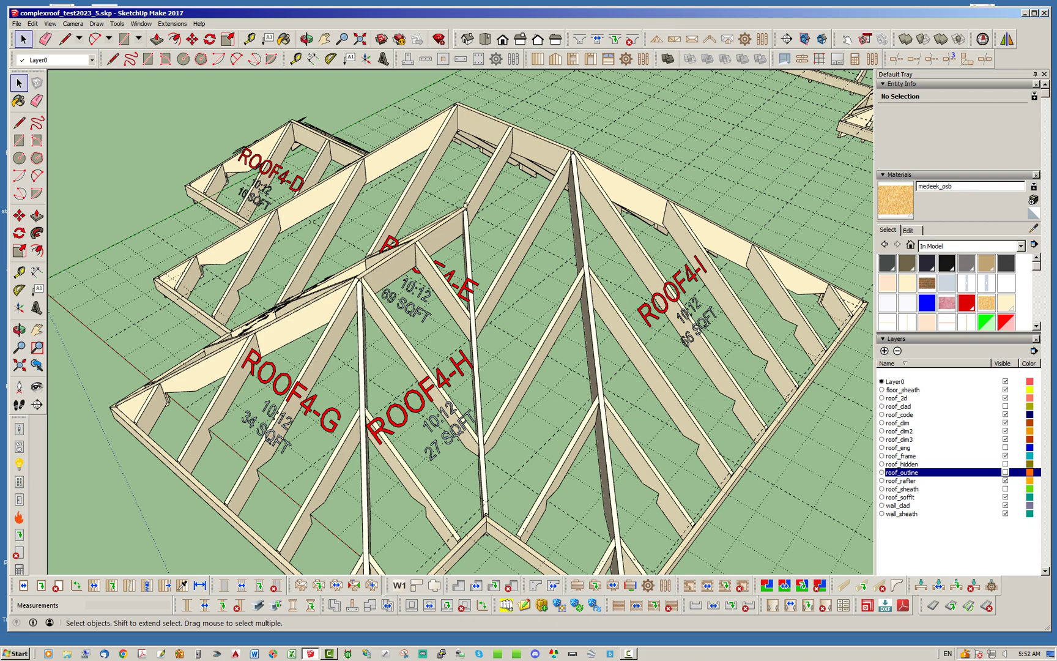
mouse_move(453, 300)
middle_mouse_down()
mouse_move(481, 306)
mouse_move(591, 257)
mouse_move(542, 291)
middle_mouse_up()
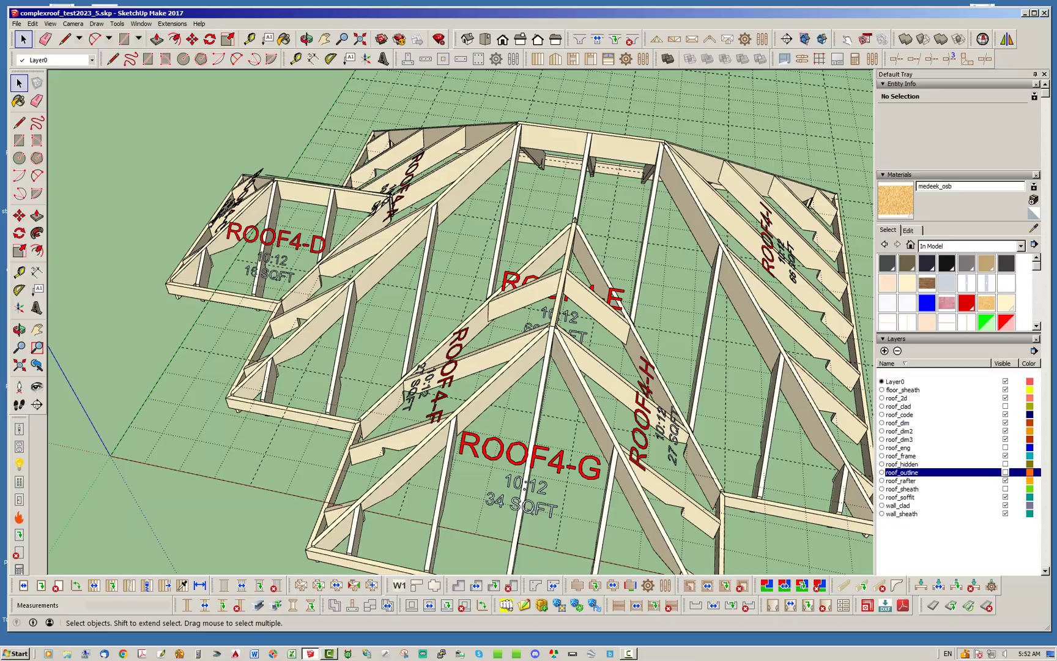
Examine the framing of the neighbouring multi-hip roof, focusing on the rafter junctions around ROOF4-D, ROOF4-E and ROOF4-I
scroll(276, 196, "down", 10)
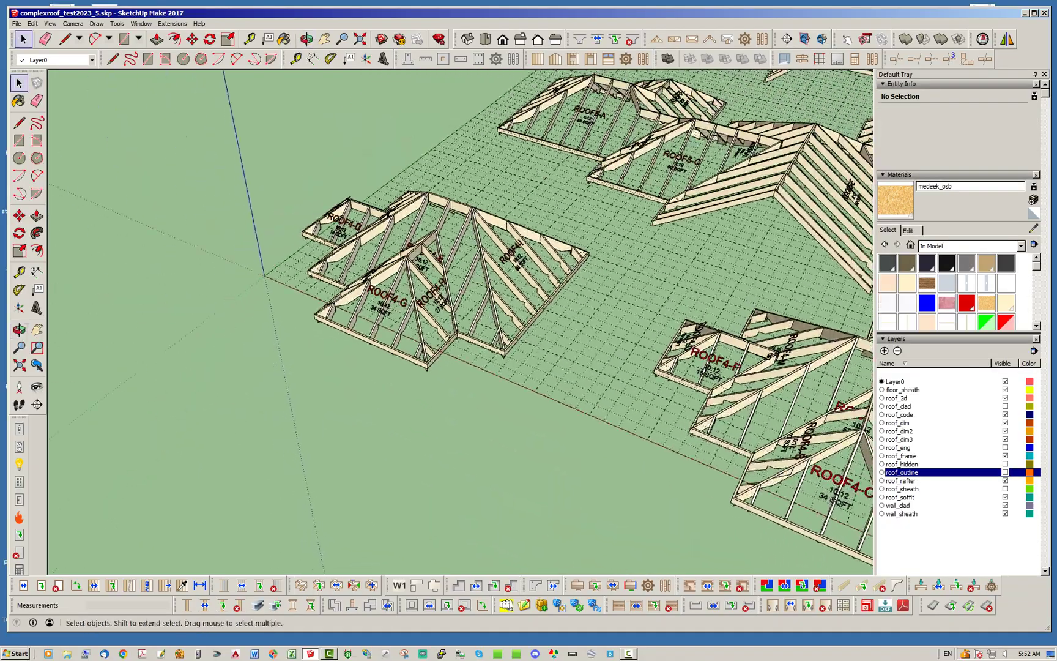
scroll(569, 309, "up", 8)
middle_click_drag(560, 309, 499, 318)
scroll(499, 293, "down", 4)
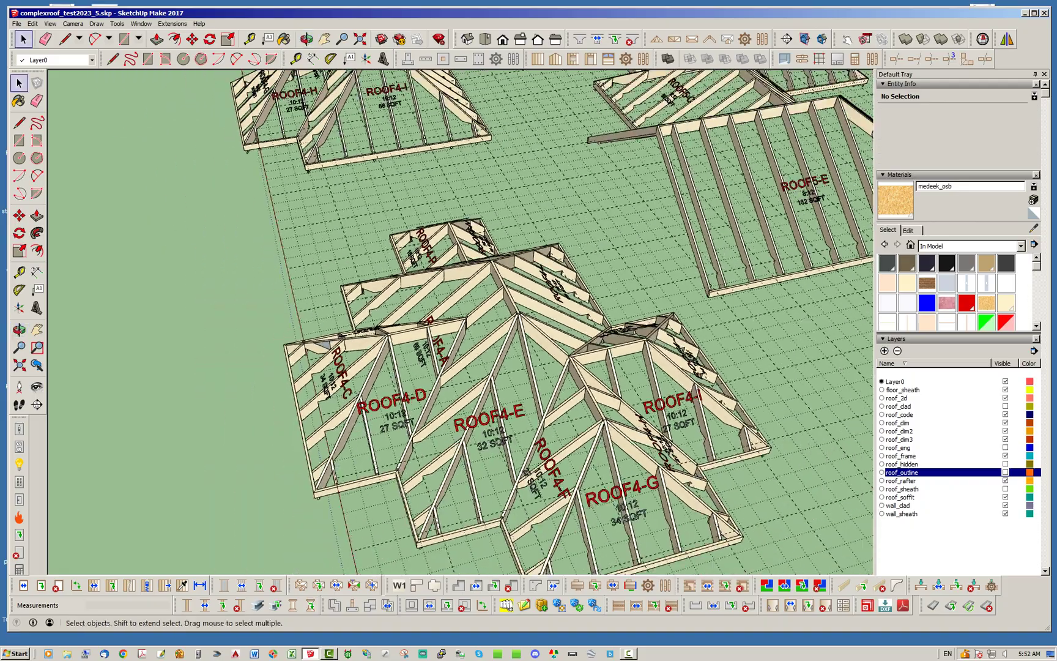
scroll(569, 336, "up", 4)
scroll(568, 351, "up", 3)
middle_click_drag(568, 352, 496, 315)
scroll(497, 315, "down", 3)
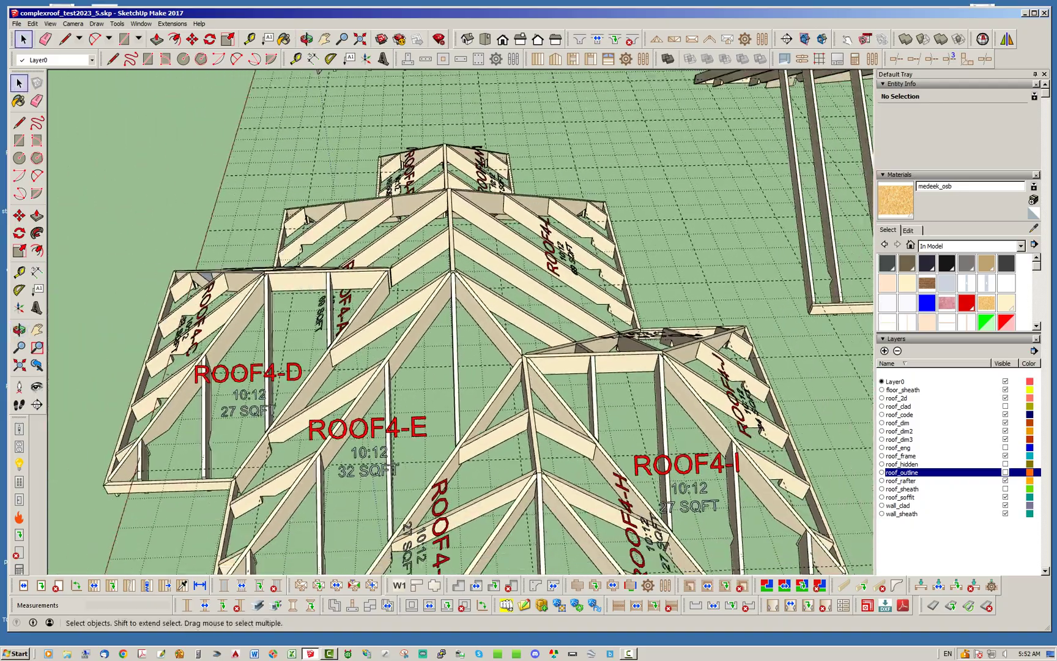
middle_click_drag(404, 339, 372, 319)
scroll(368, 347, "up", 4)
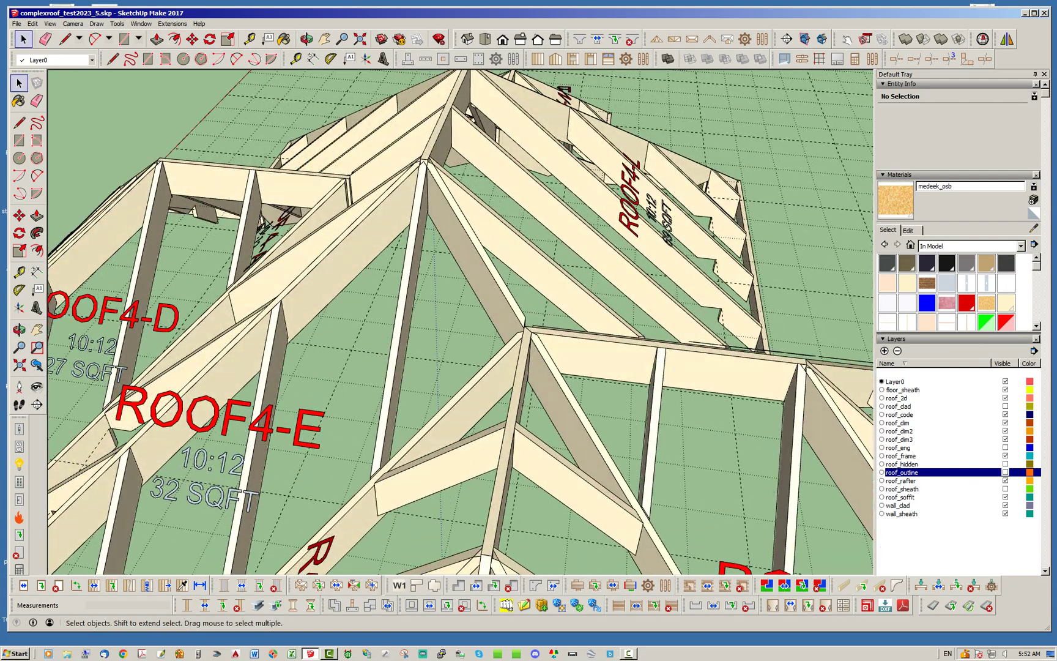
Survey the group of roofs and examine the rafter framing where ROOF5-E, ROOF5-F and ROOF5-J meet
scroll(483, 233, "down", 3)
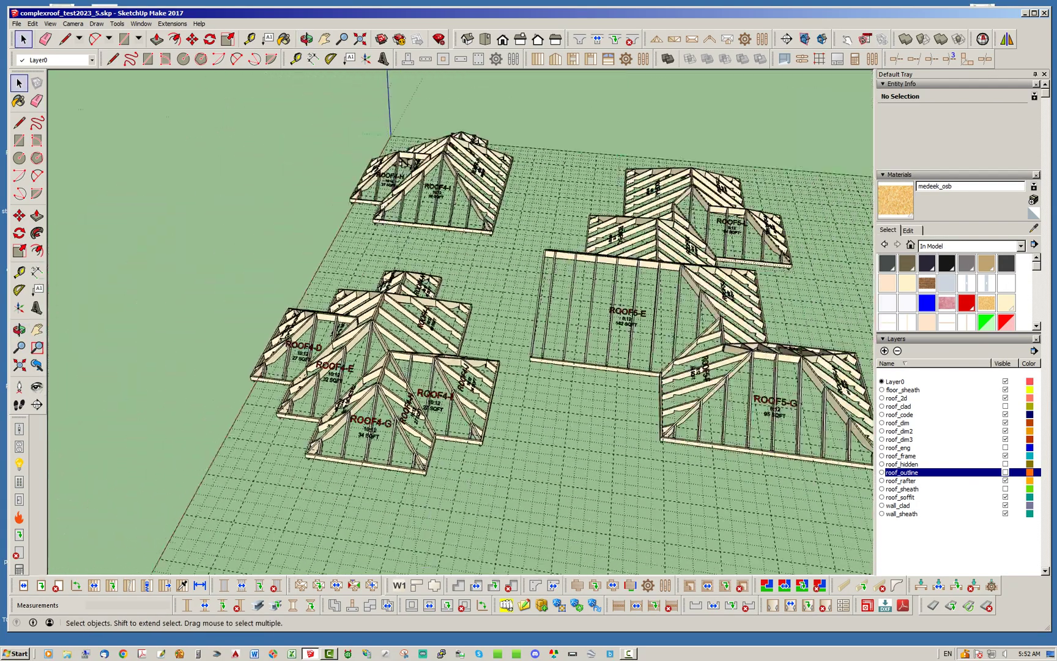
scroll(237, 353, "down", 3)
middle_click_drag(238, 353, 168, 397)
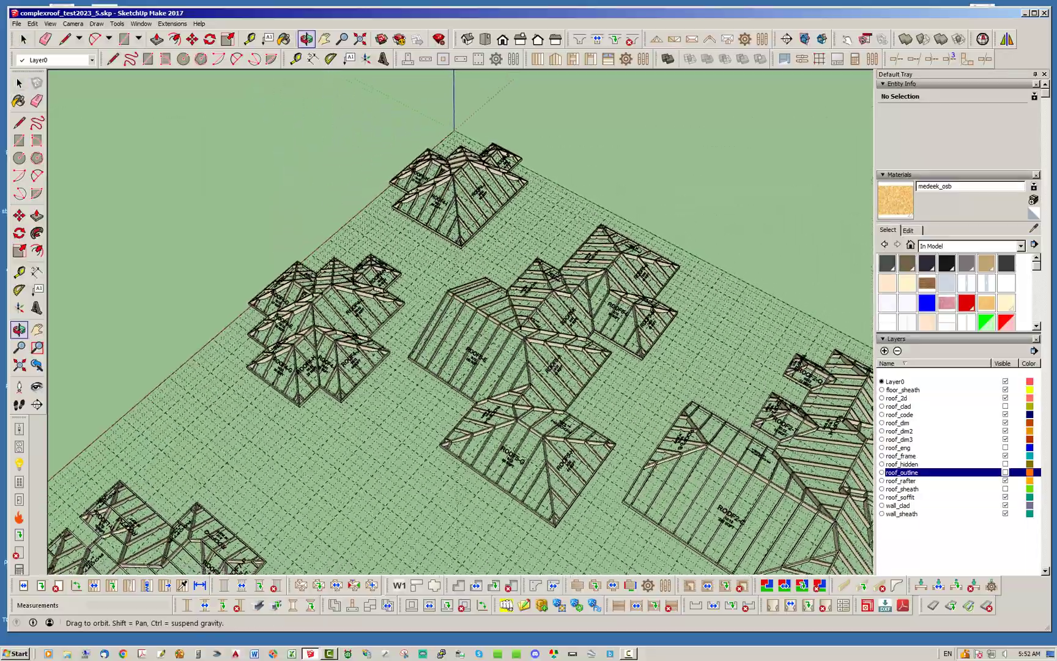
middle_click_drag(441, 370, 391, 336)
scroll(392, 337, "down", 3)
scroll(468, 407, "up", 7)
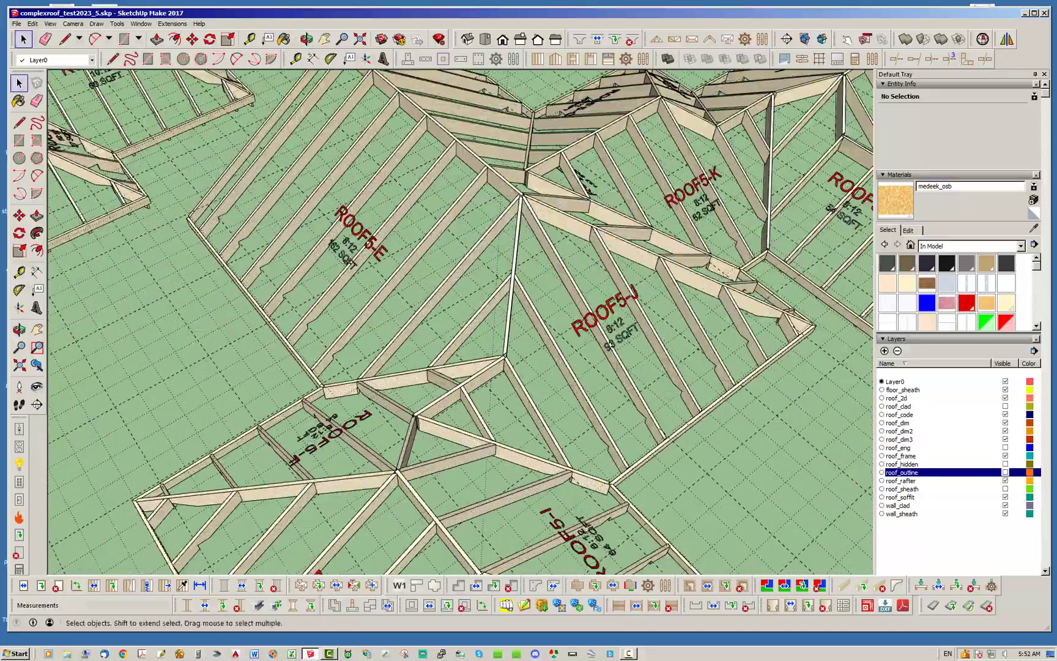
mouse_move(439, 416)
middle_mouse_down()
mouse_move(373, 379)
mouse_move(382, 372)
mouse_move(432, 423)
middle_mouse_up()
scroll(428, 367, "down", 2)
scroll(520, 426, "up", 2)
scroll(541, 465, "up", 2)
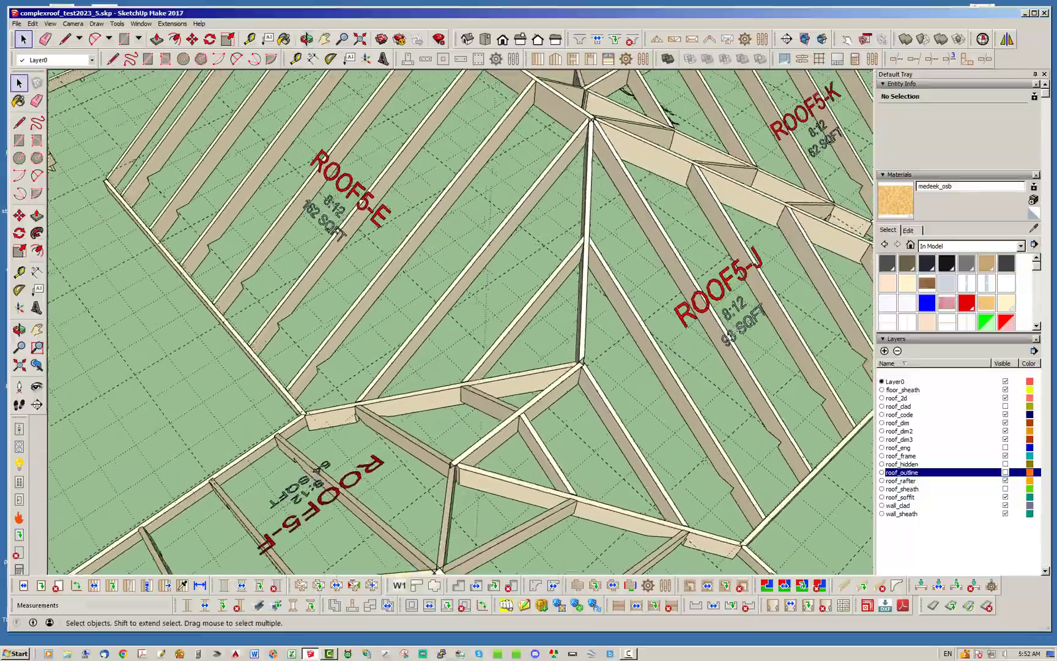
middle_click_drag(563, 440, 582, 417)
scroll(704, 375, "down", 2)
scroll(632, 371, "down", 2)
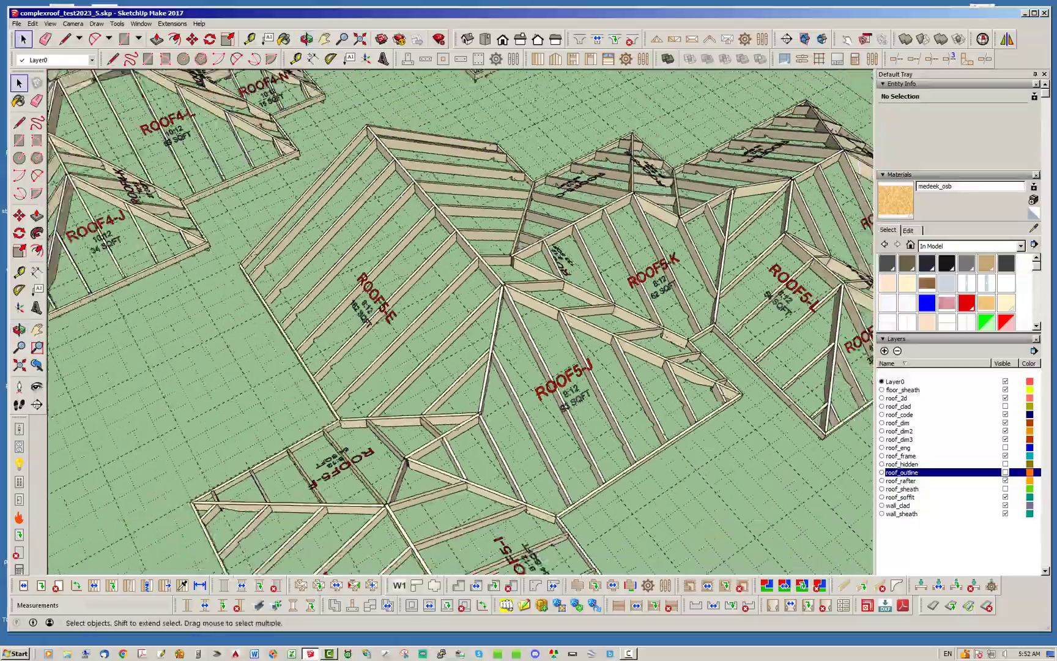
Examine the ridge and valley rafter connections between ROOF5-E and the lower wing beside ROOF5-J from another side
middle_click_drag(624, 370, 474, 294)
scroll(440, 293, "up", 3)
scroll(361, 315, "up", 3)
middle_click_drag(349, 318, 248, 361)
scroll(241, 368, "down", 3)
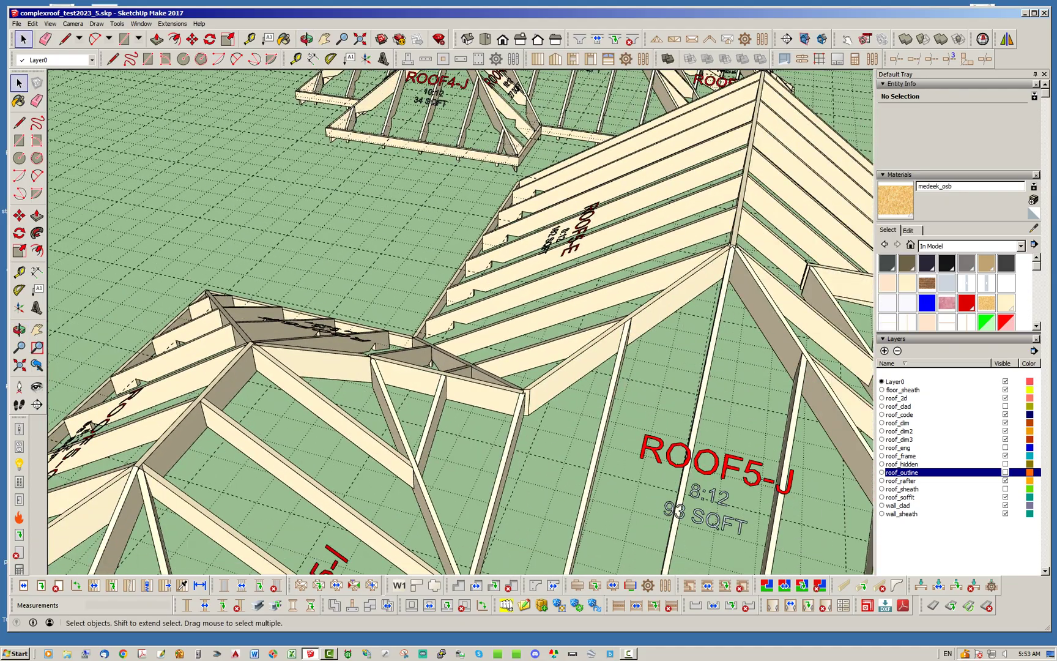
middle_click_drag(410, 257, 398, 281)
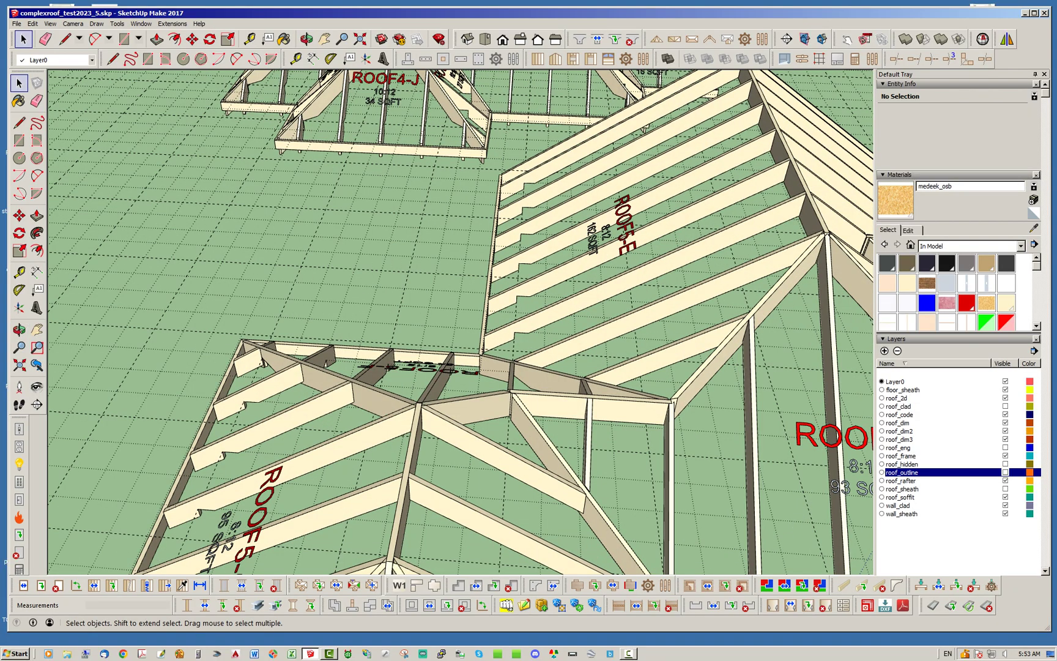
scroll(391, 361, "down", 6)
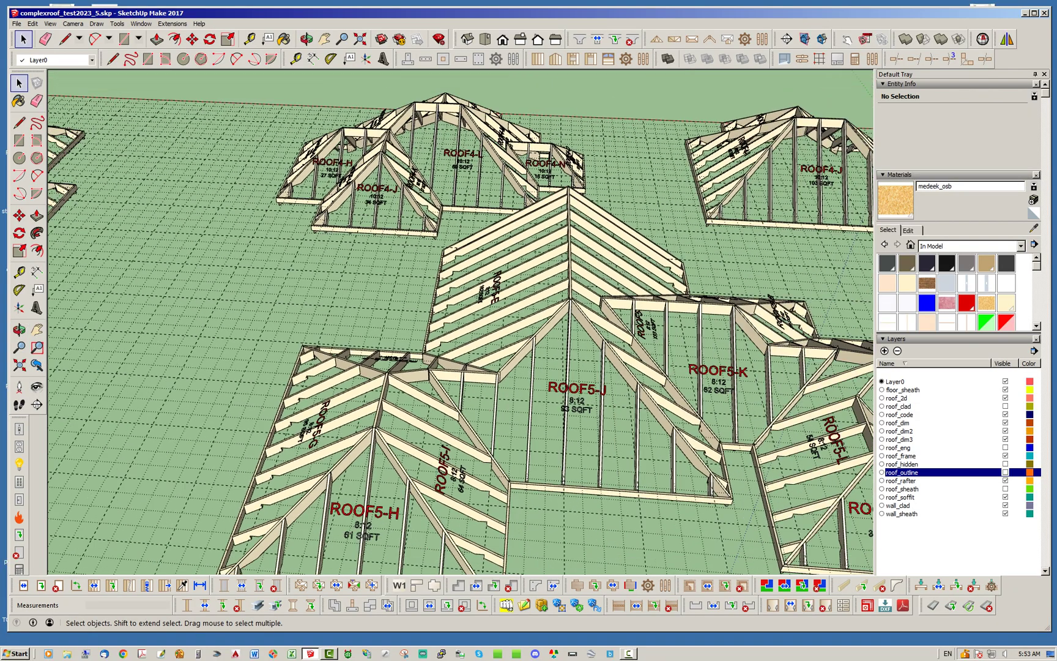
Examine the remaining framed roofs across the grid, including the wing with ROOF5-M through ROOF5-P, from several sides
middle_click_drag(392, 361, 432, 383)
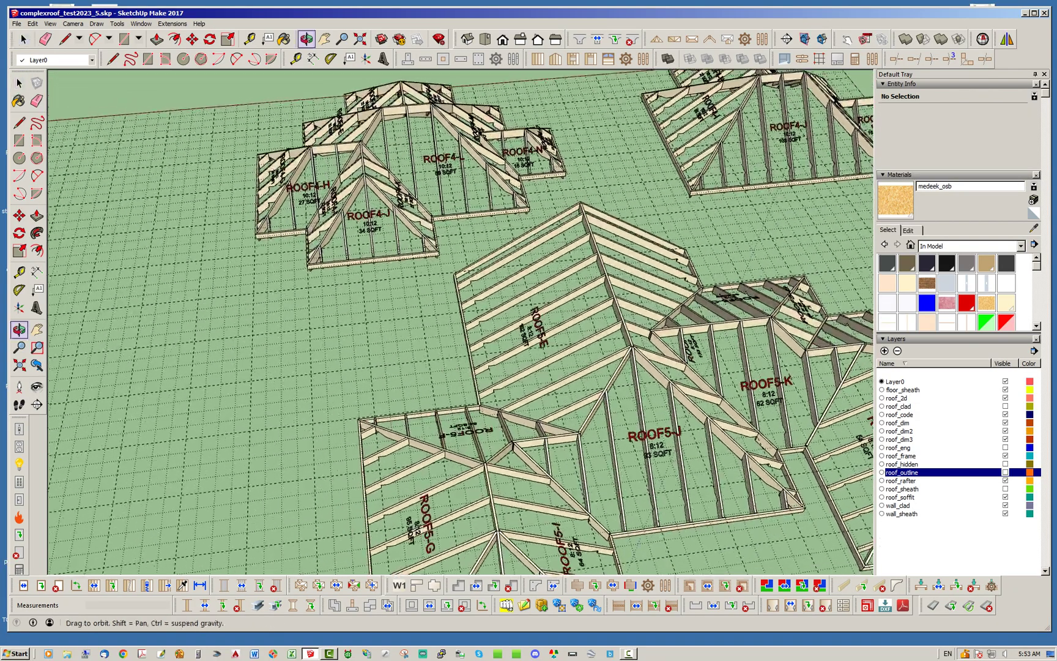
key("space")
scroll(560, 376, "down", 2)
middle_click_drag(560, 376, 365, 345)
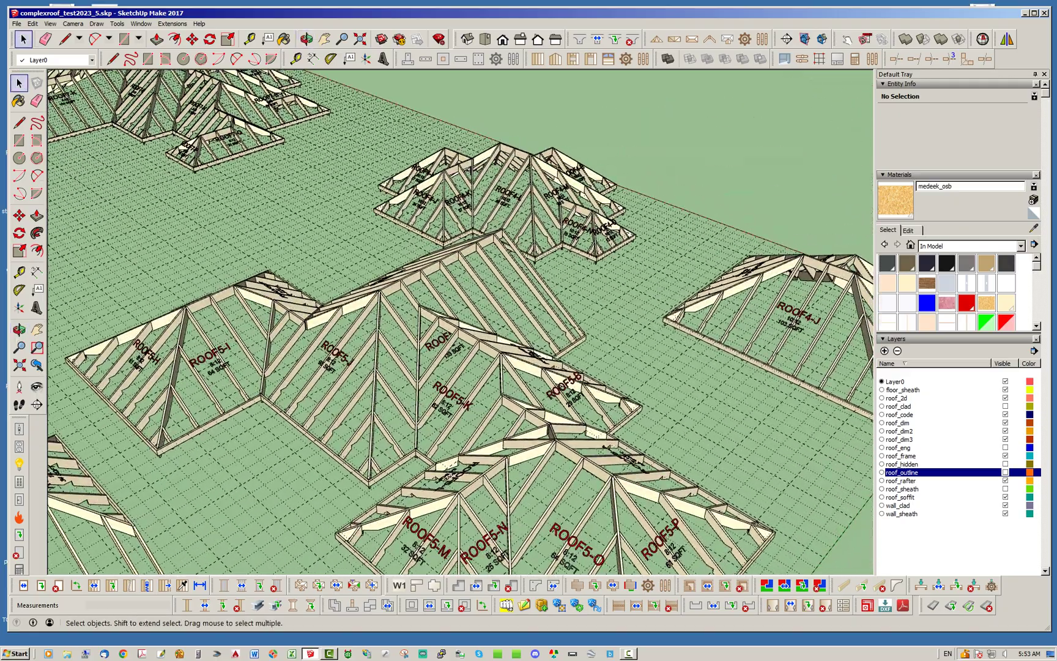
scroll(478, 382, "down", 2)
scroll(525, 499, "up", 2)
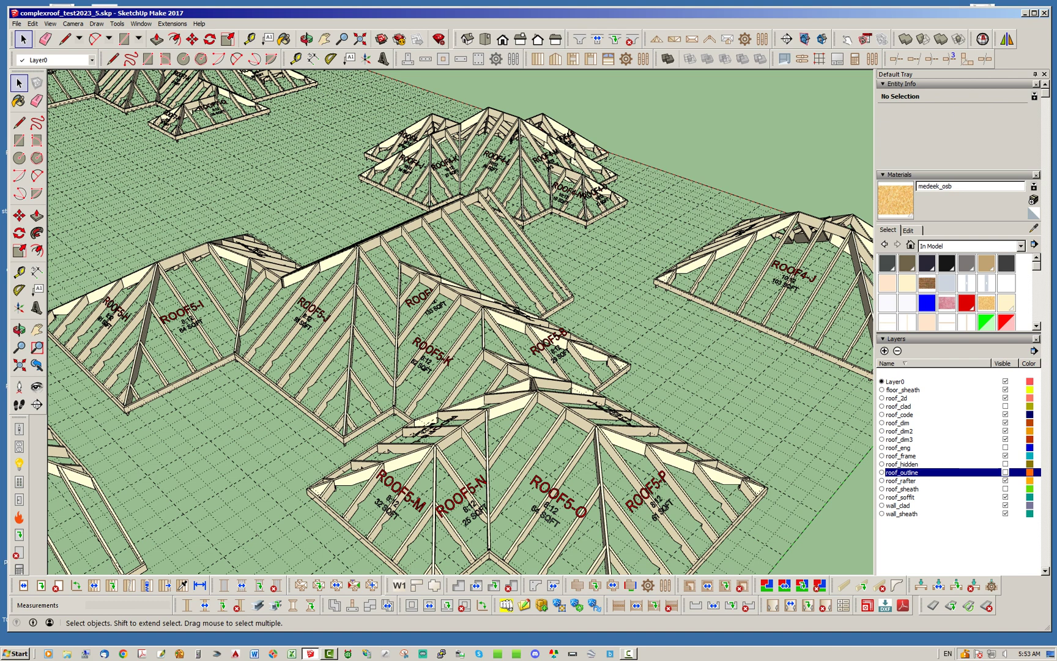
scroll(563, 371, "down", 3)
middle_click_drag(563, 371, 397, 422)
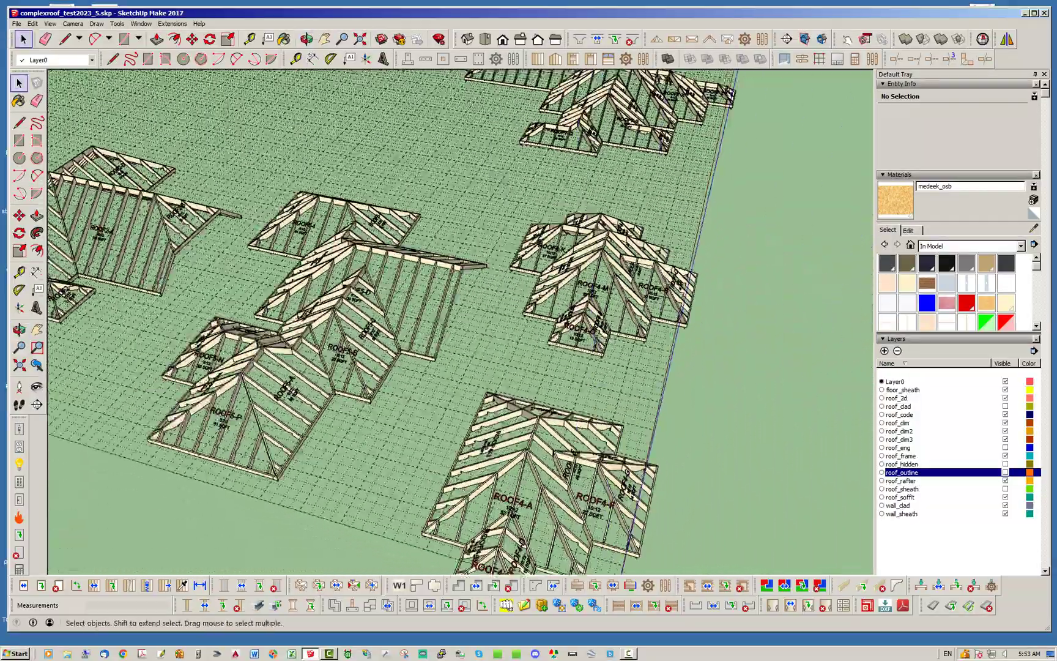
Survey the rafter framing of the ROOF4, ROOF5 and ROOF2 models across the grid from several angles
scroll(677, 355, "down", 4)
middle_click_drag(676, 355, 202, 416)
scroll(141, 426, "up", 3)
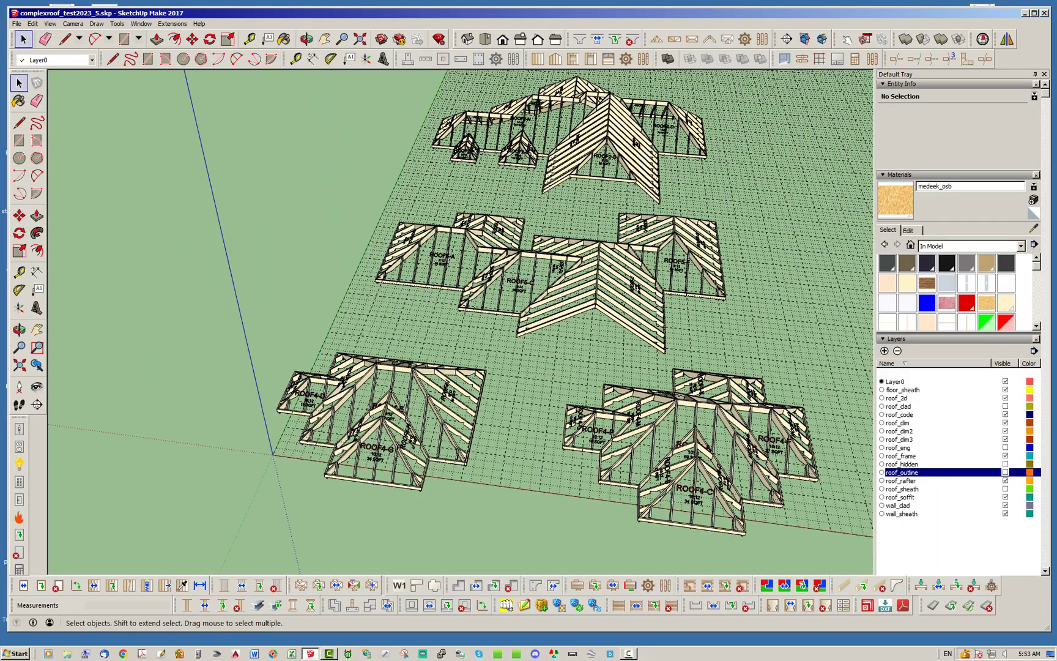
scroll(361, 396, "down", 2)
middle_click_drag(551, 404, 416, 373)
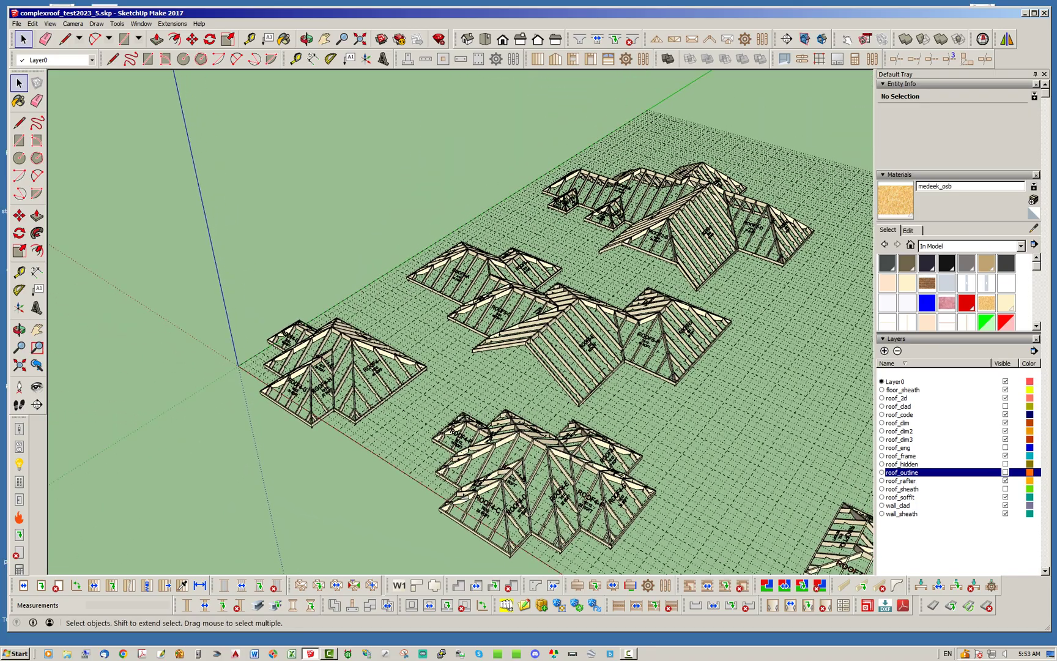
scroll(347, 373, "up", 3)
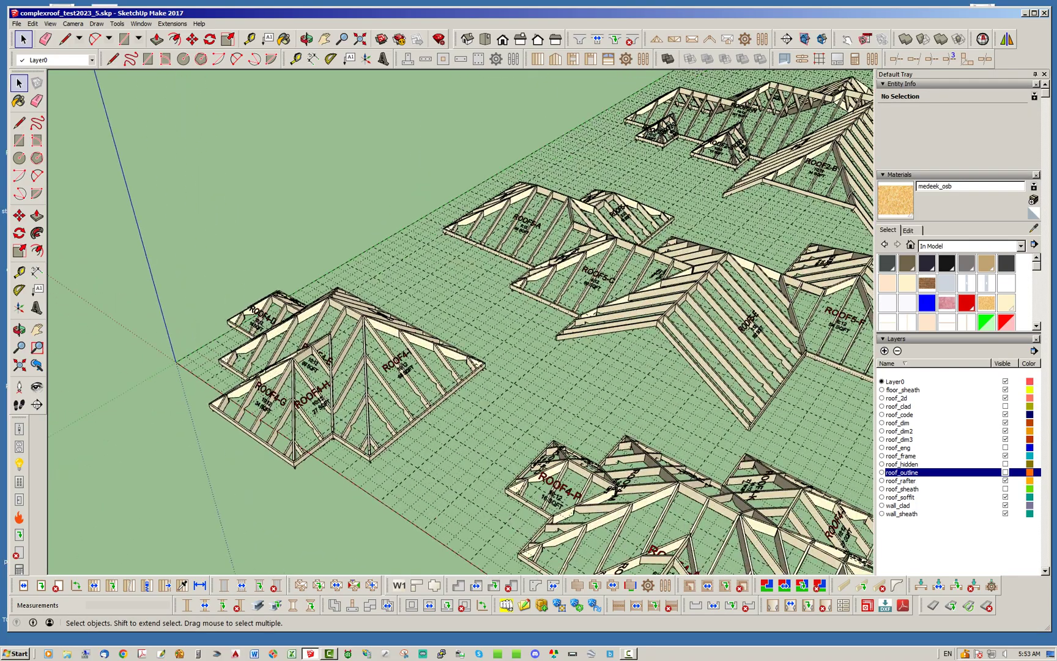
scroll(413, 312, "down", 2)
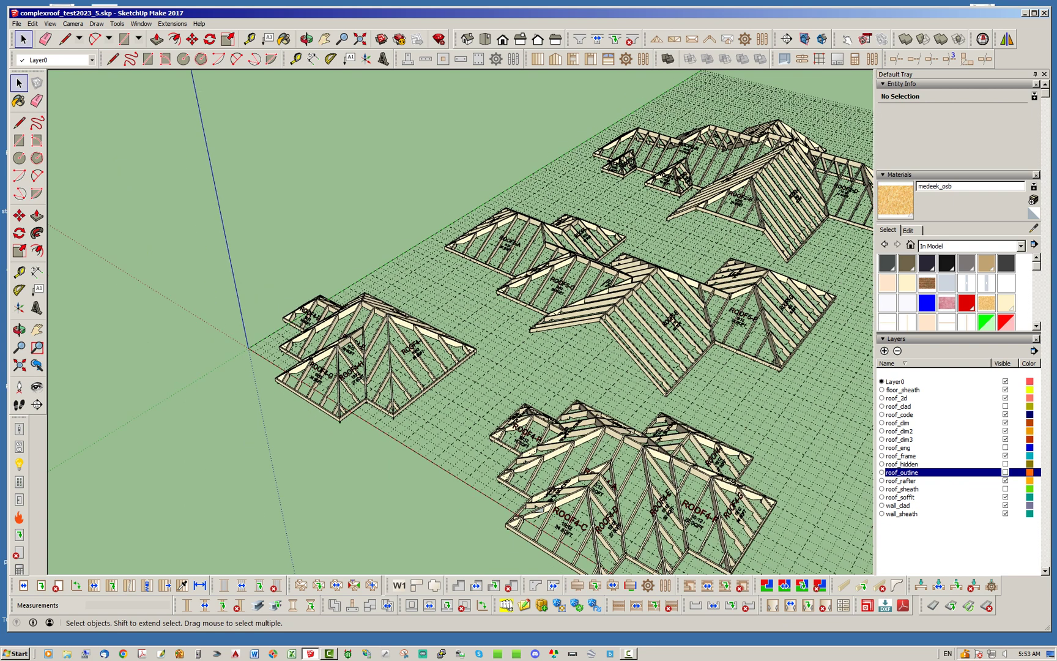
scroll(311, 425, "down", 2)
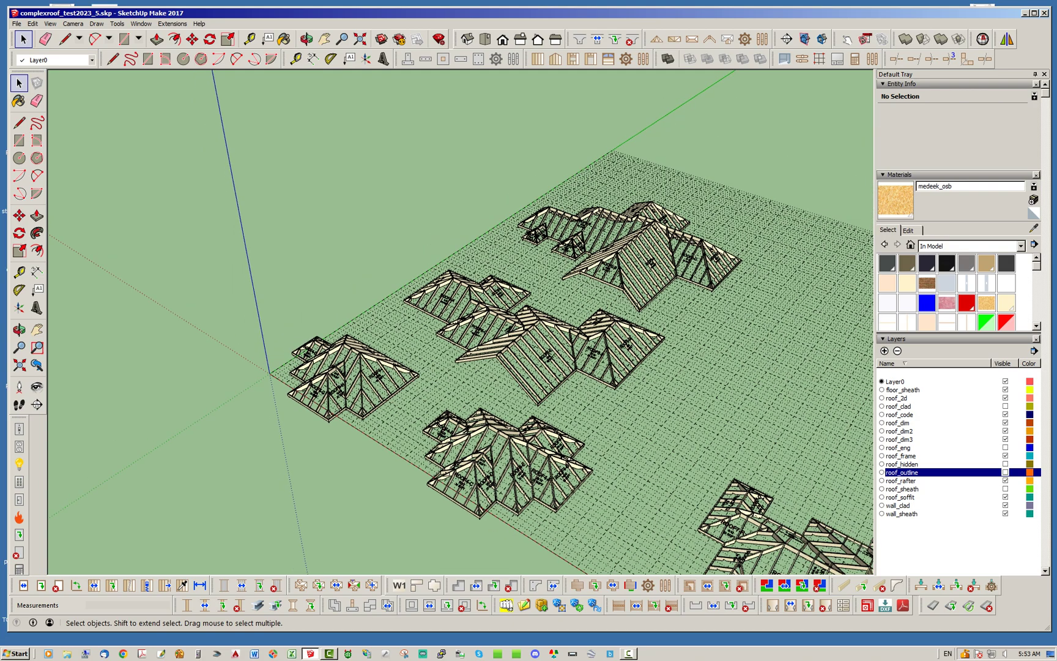
mouse_move(447, 392)
middle_mouse_down()
mouse_move(465, 319)
mouse_move(468, 368)
middle_mouse_up()
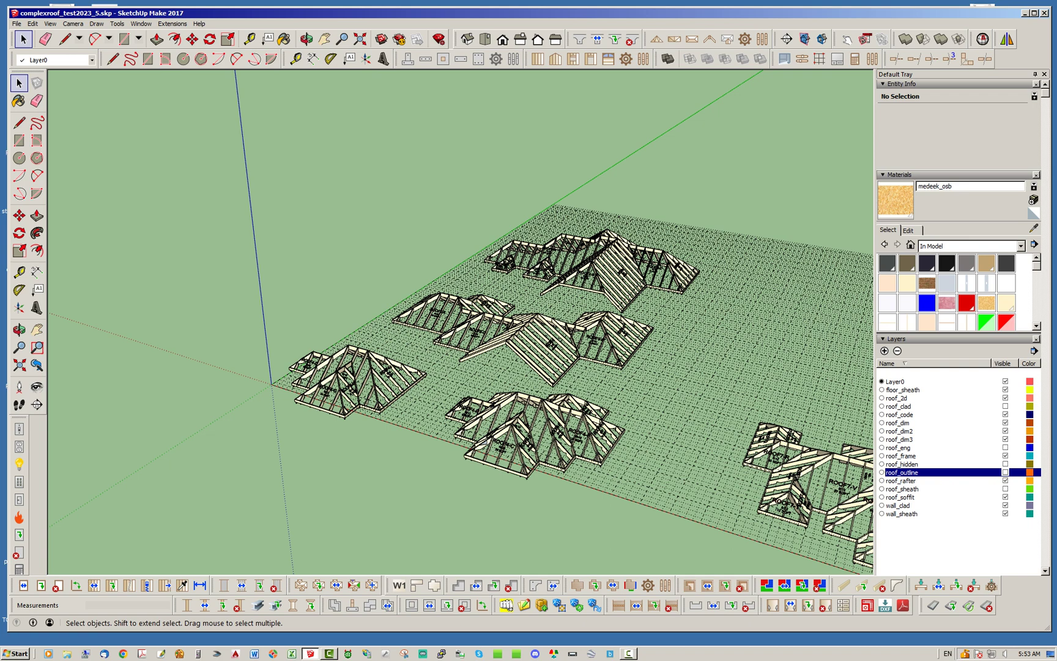
Examine the ridge, hip and jack rafter junction where ROOF4-G and ROOF4-H meet, close up and from several sides
scroll(343, 380, "up", 4)
scroll(373, 321, "up", 3)
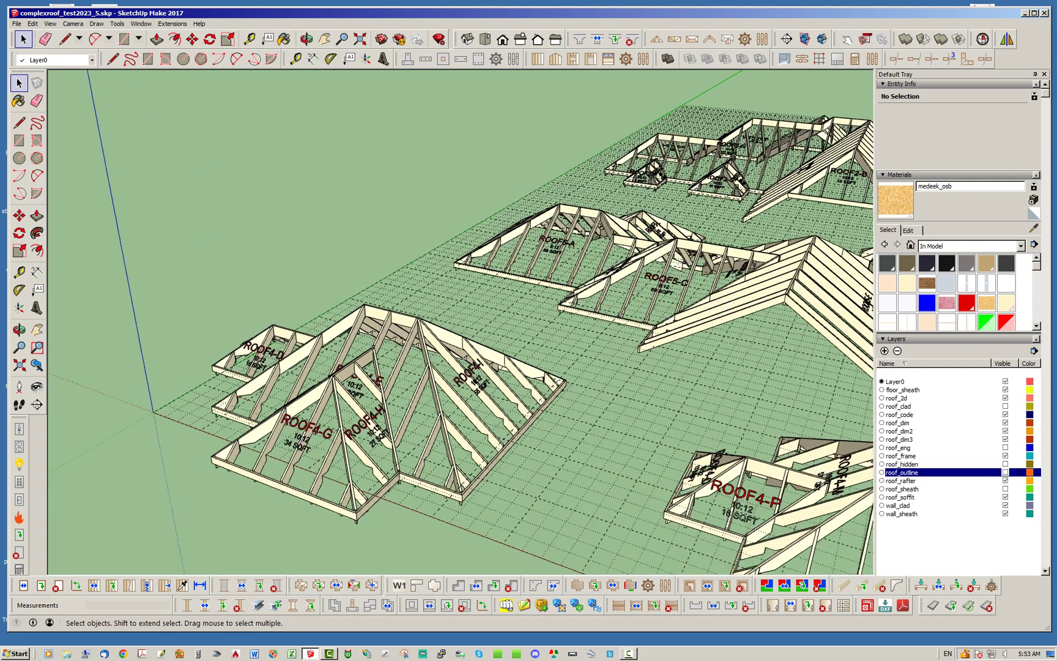
scroll(489, 471, "up", 2)
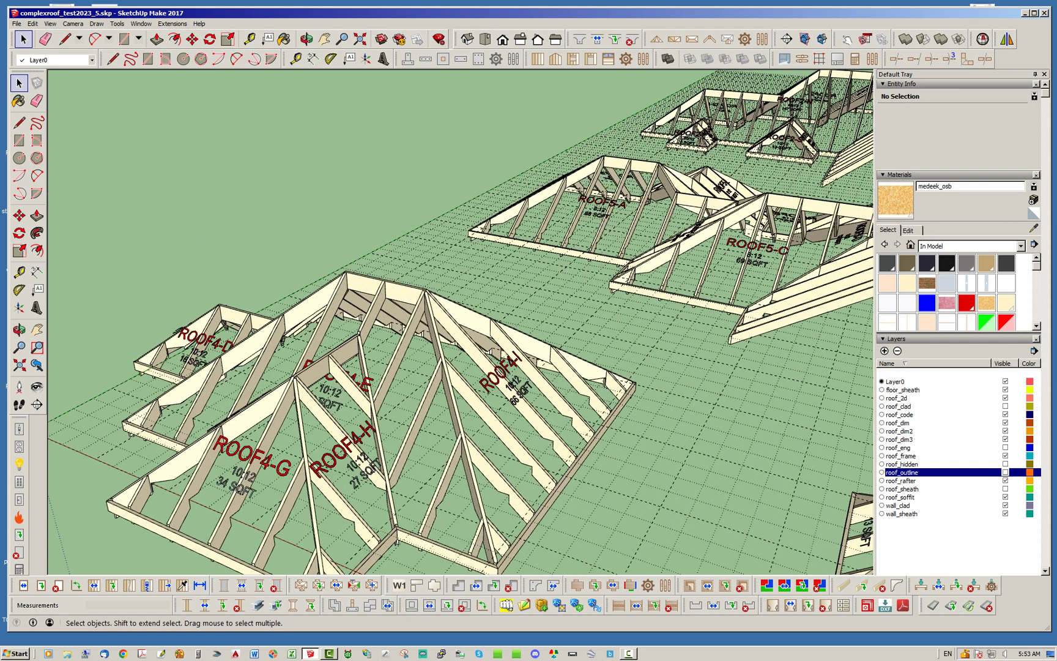
scroll(612, 413, "down", 2)
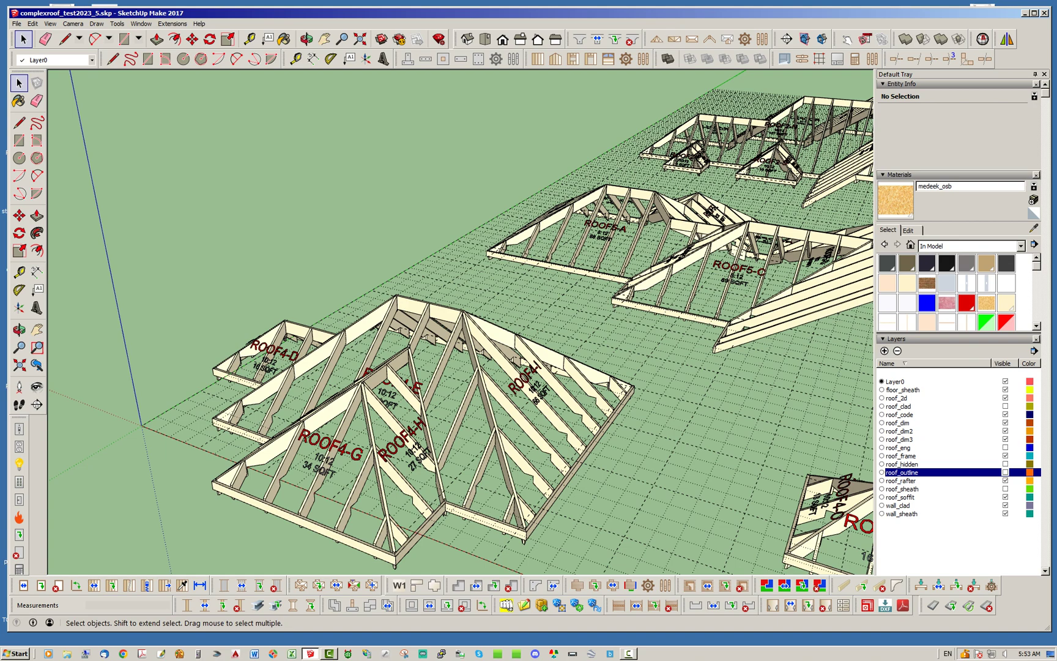
scroll(321, 401, "up", 4)
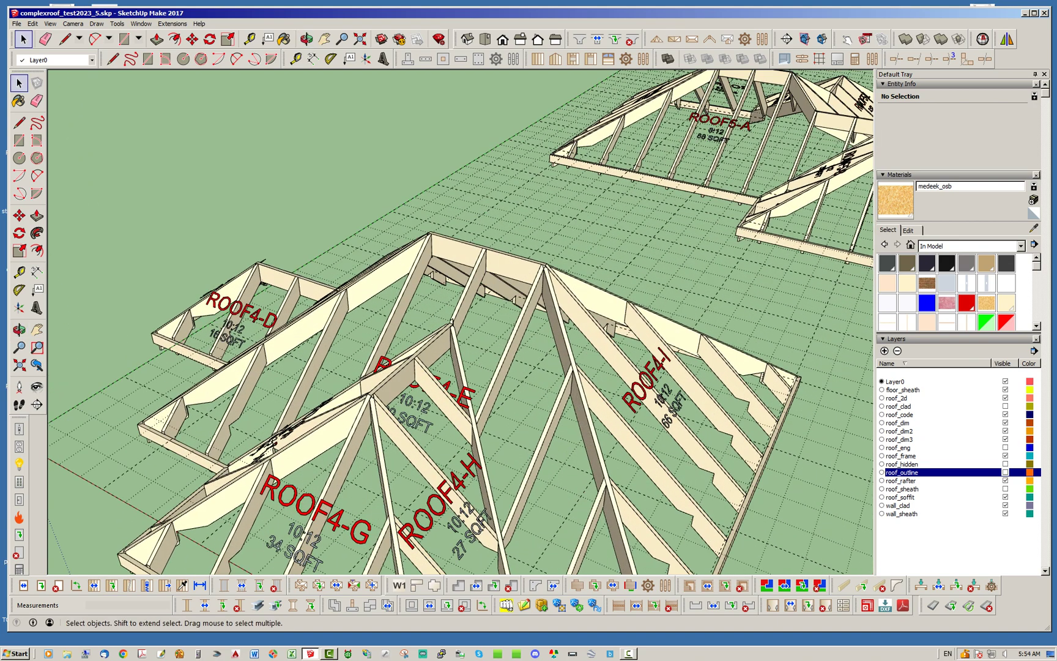
scroll(429, 419, "up", 5)
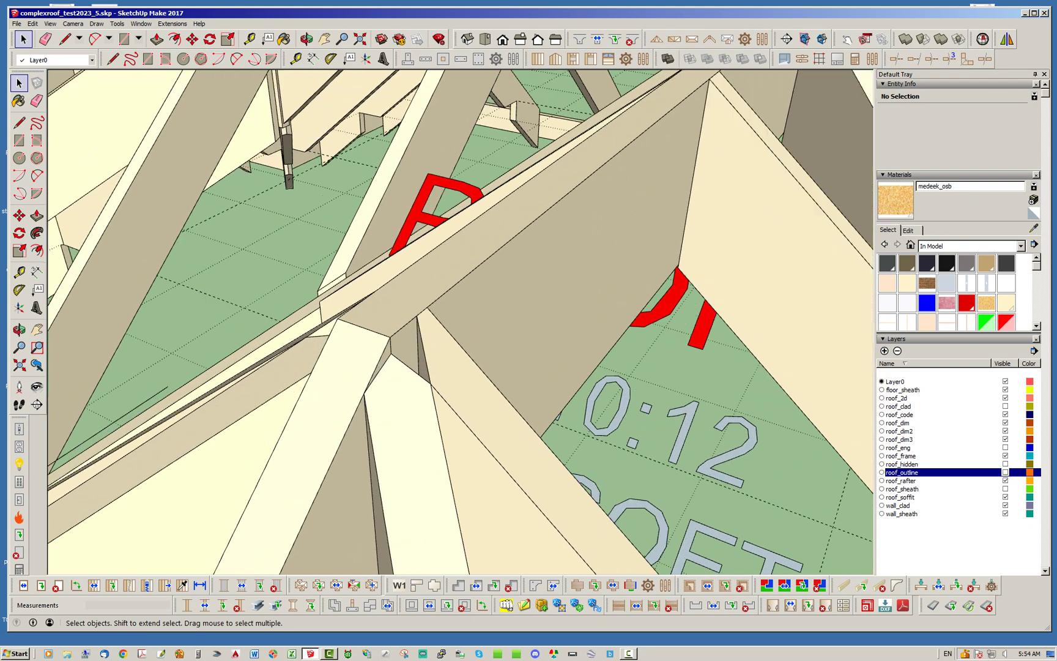
middle_click_drag(428, 419, 313, 392)
middle_click_drag(465, 318, 453, 358)
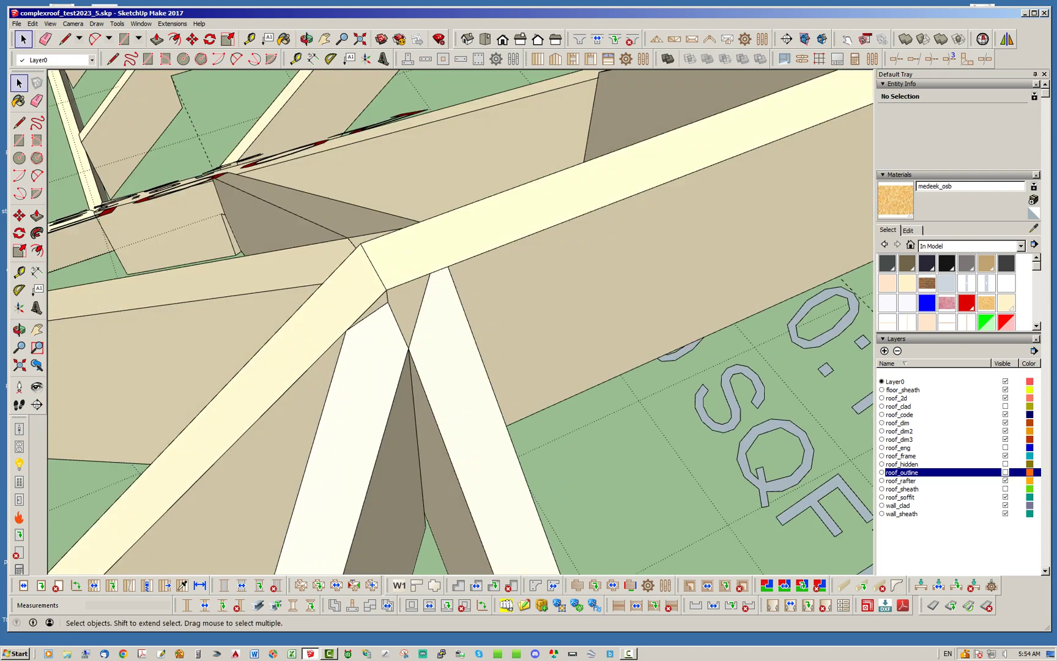
middle_click_drag(395, 306, 315, 306)
scroll(312, 306, "down", 5)
scroll(339, 270, "down", 6)
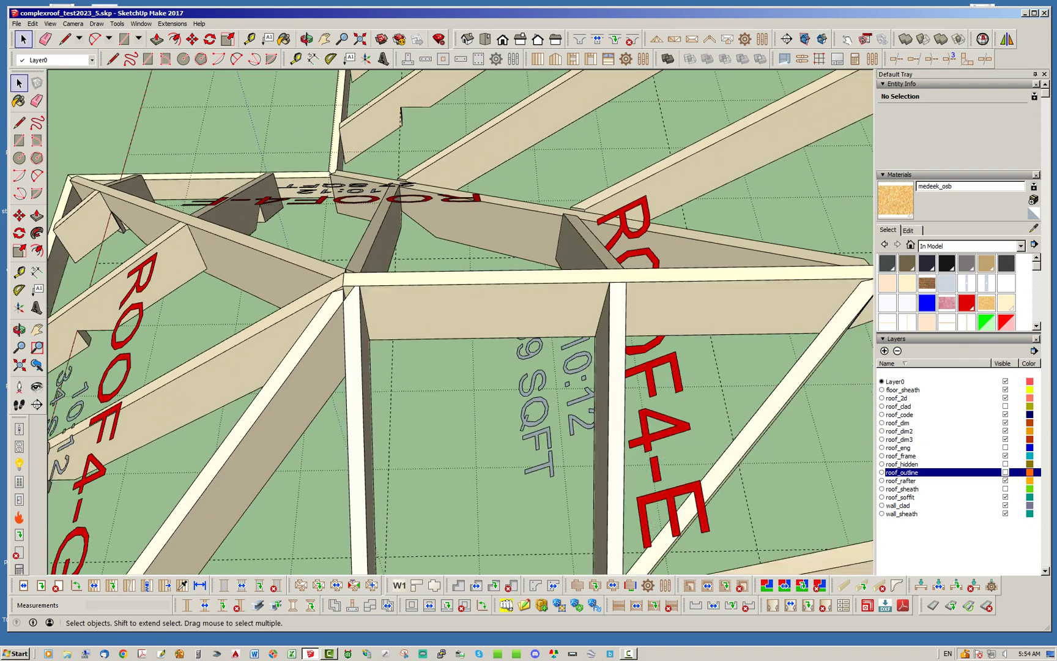
middle_click_drag(428, 325, 401, 336)
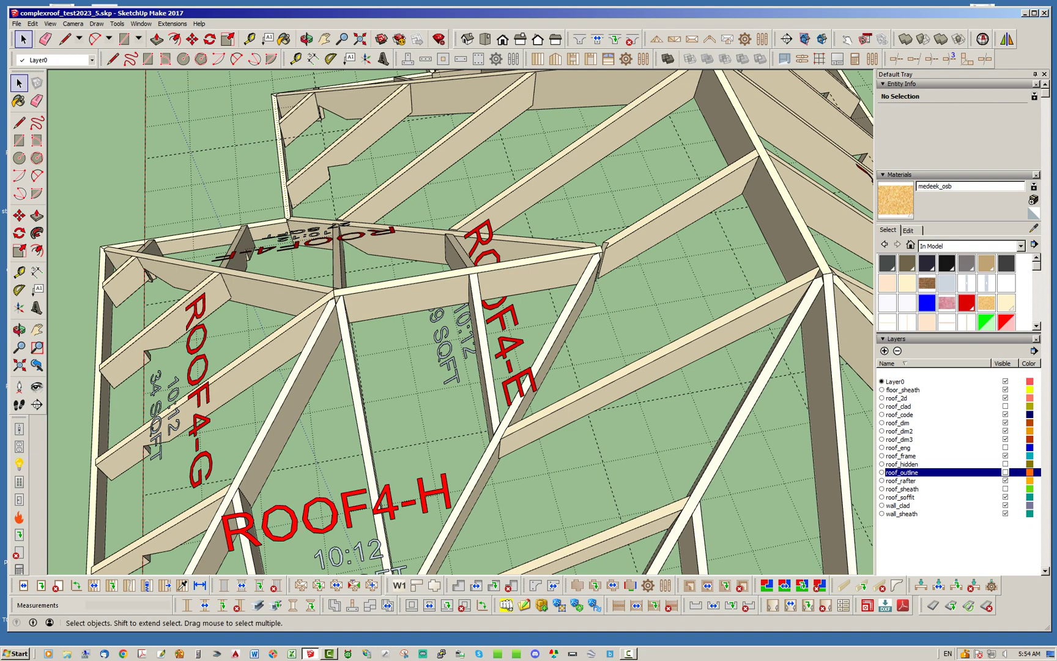
scroll(475, 257, "down", 2)
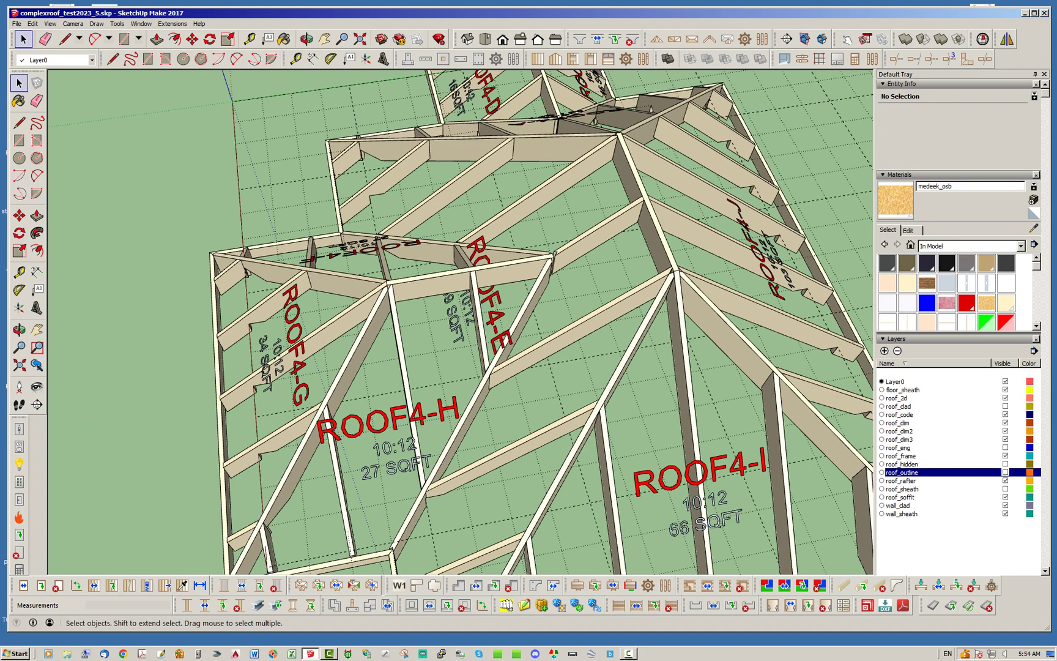
Examine the rafter tails, sub-fascia and valley rafter end along the eave of ROOF4-H
scroll(368, 551, "up", 5)
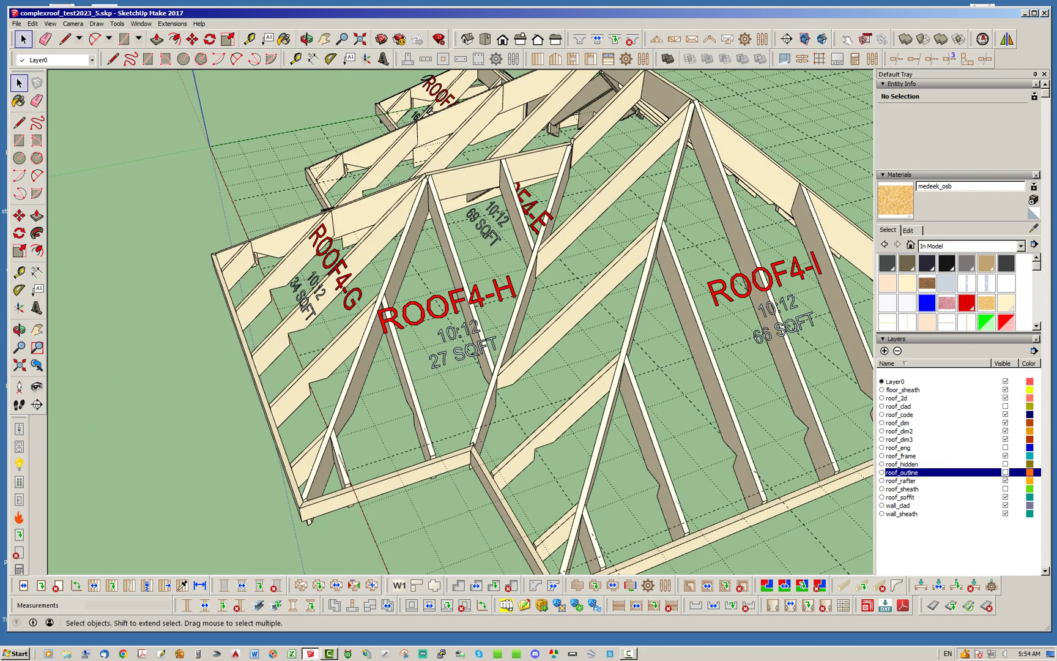
scroll(367, 539, "down", 2)
scroll(275, 539, "up", 4)
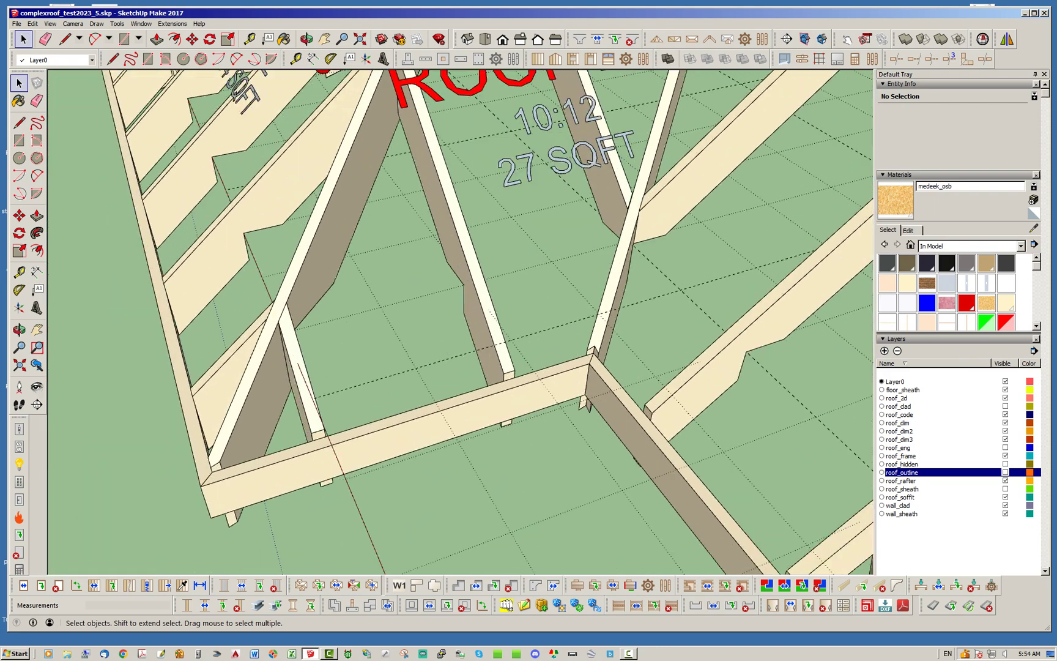
middle_click_drag(489, 440, 453, 484)
scroll(453, 489, "down", 3)
scroll(444, 485, "down", 2)
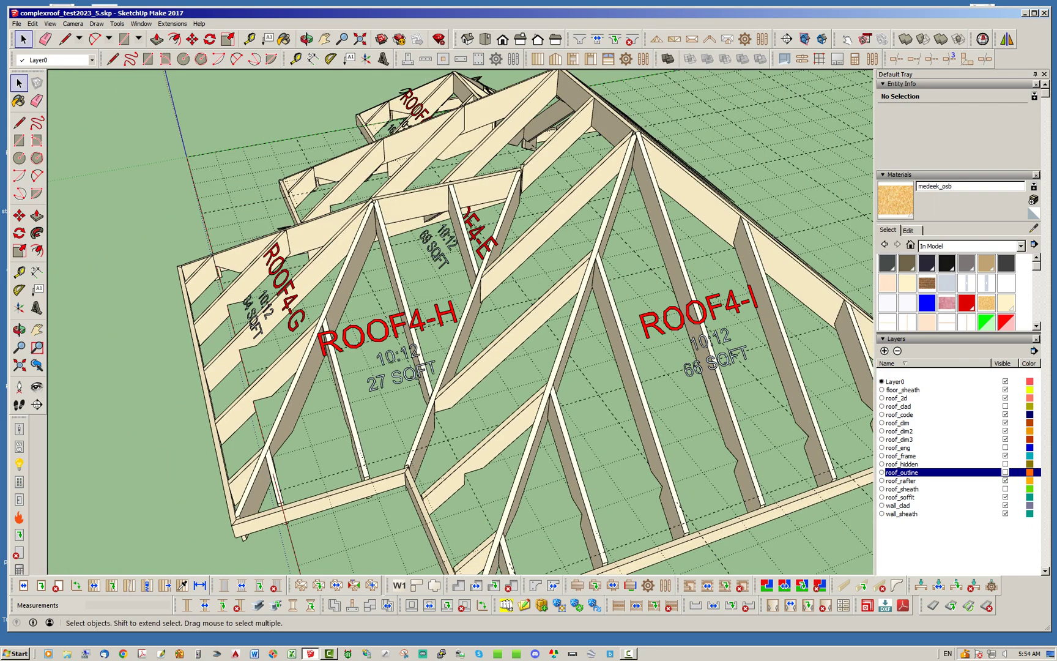
Examine the connection where the ridge between ROOF4-H and ROOF4-E meets the valley rafters of the main roof
scroll(531, 147, "up", 4)
middle_click_drag(531, 159, 458, 331)
scroll(555, 330, "up", 6)
scroll(458, 330, "down", 2)
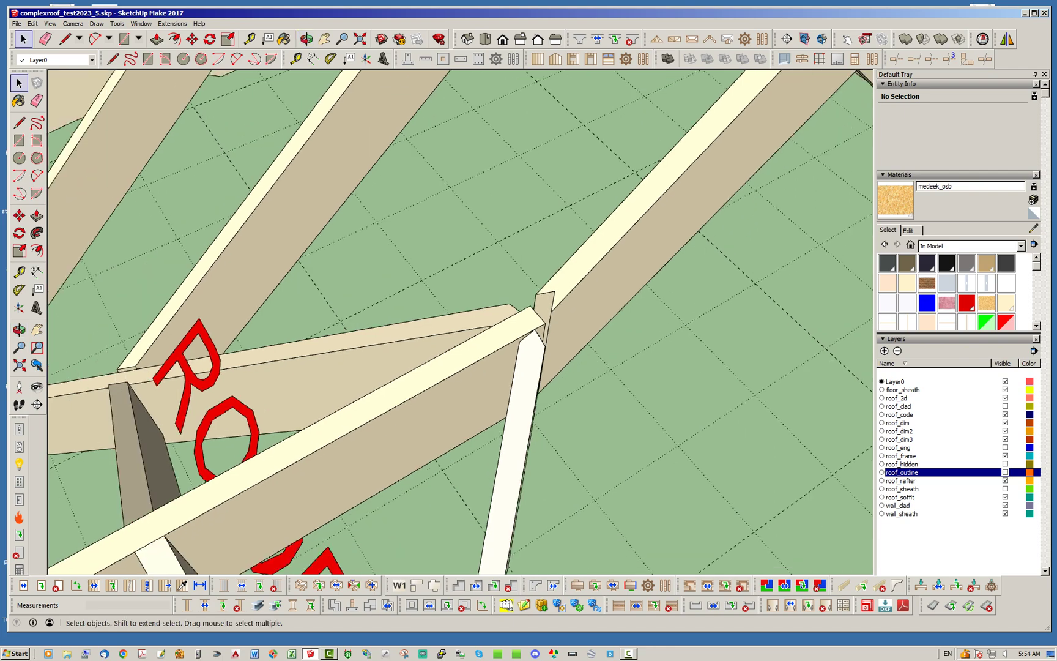
scroll(458, 330, "down", 1)
scroll(532, 312, "down", 8)
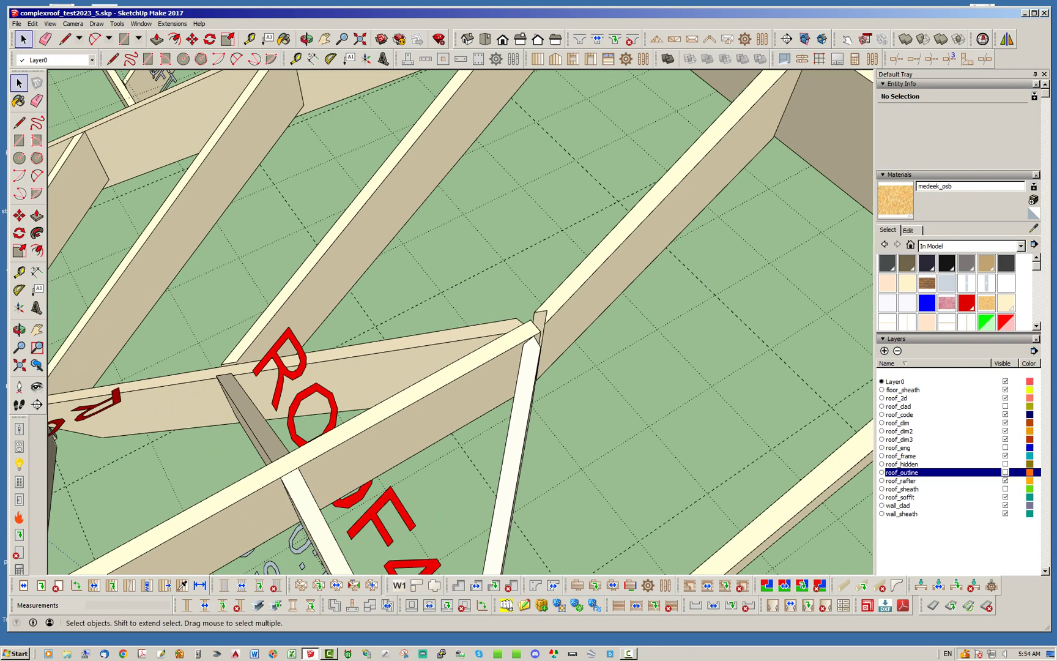
scroll(410, 260, "down", 5)
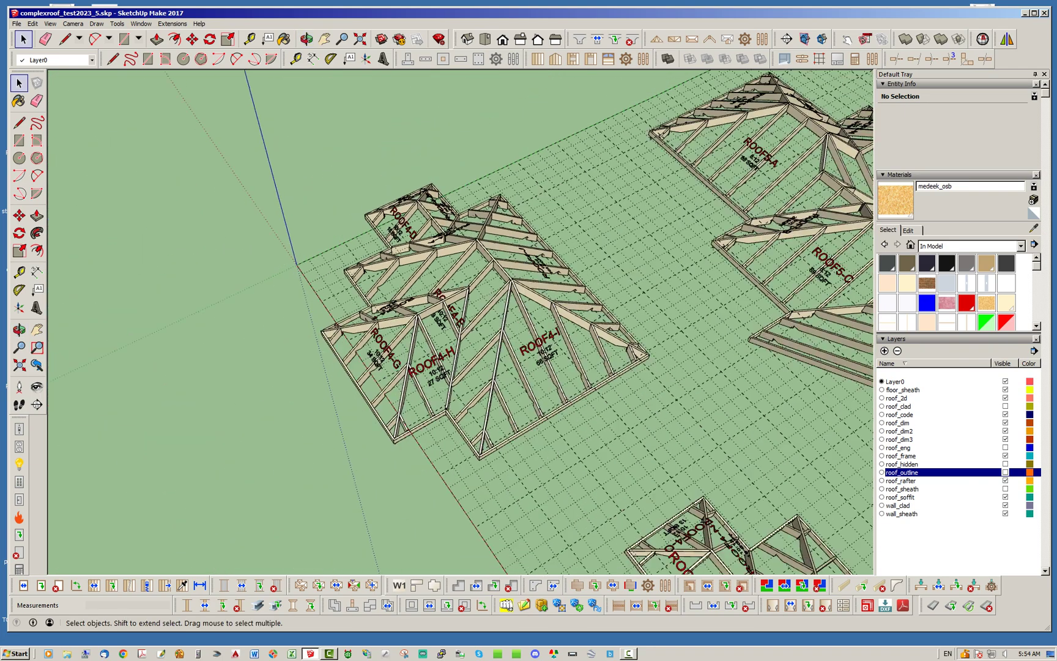
Examine the hip, ridge and valley rafter junction beside ROOF5-A from several angles
middle_click_drag(410, 260, 345, 242)
scroll(288, 288, "down", 4)
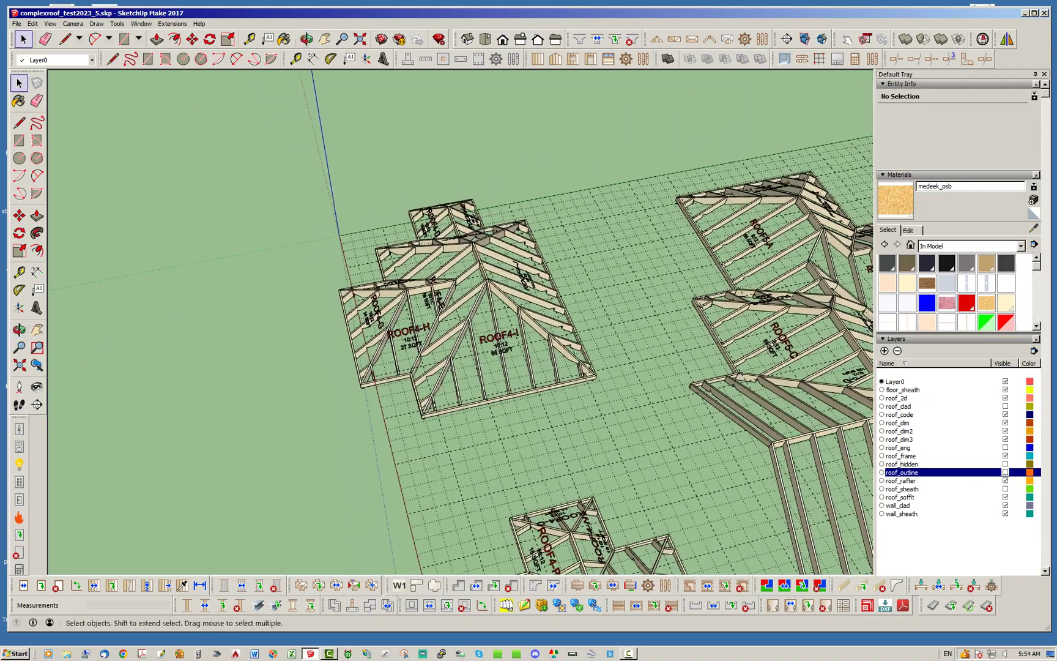
scroll(710, 325, "up", 1)
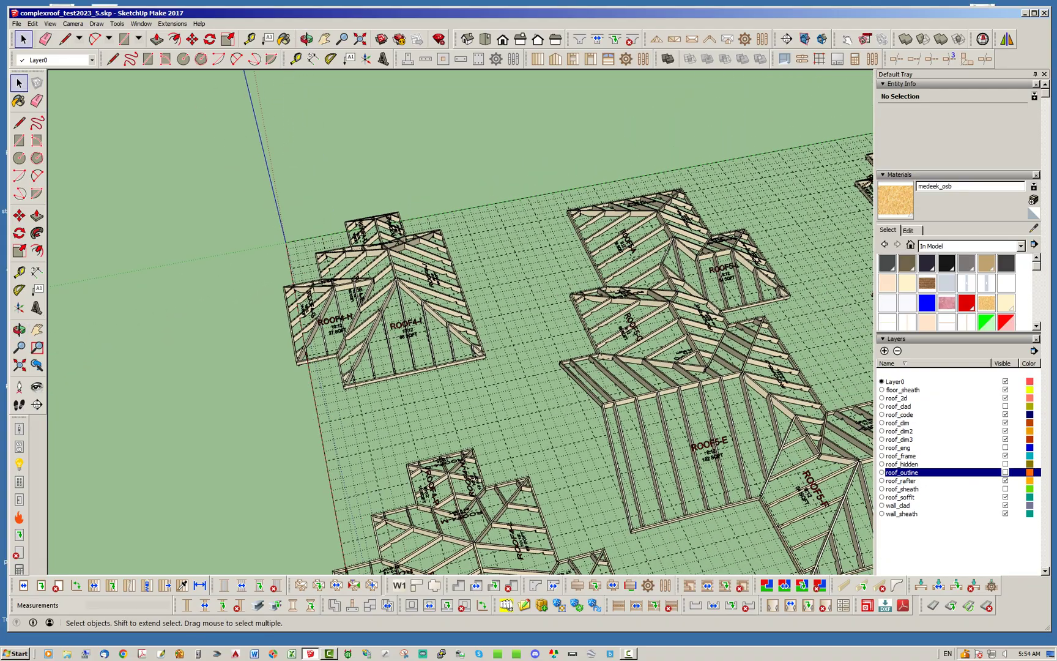
scroll(673, 245, "up", 8)
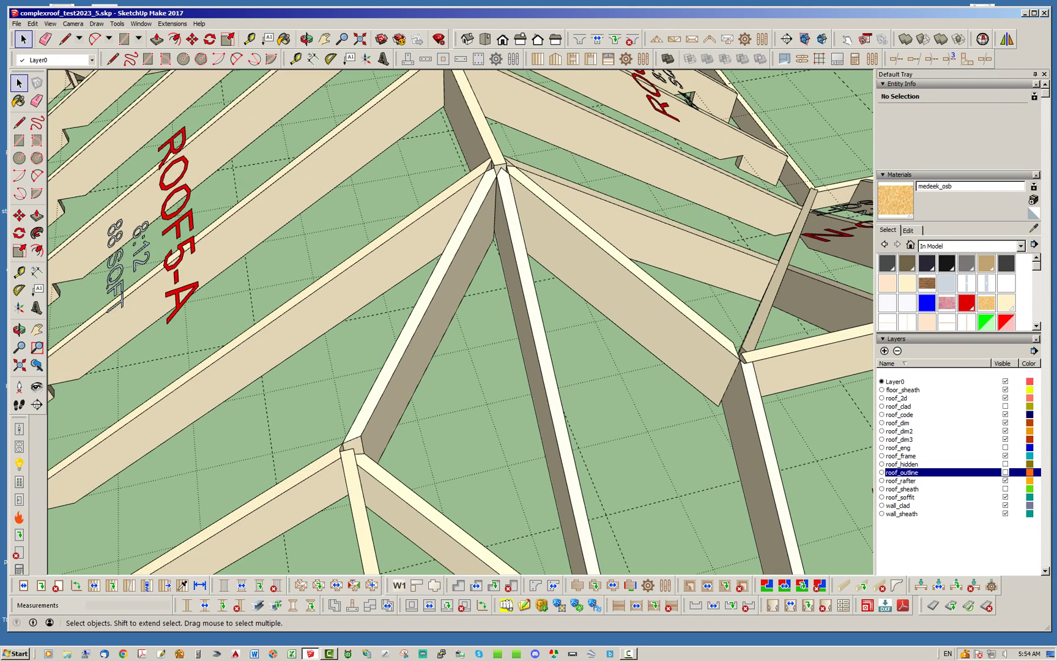
middle_click_drag(398, 379, 319, 470)
scroll(349, 441, "up", 5)
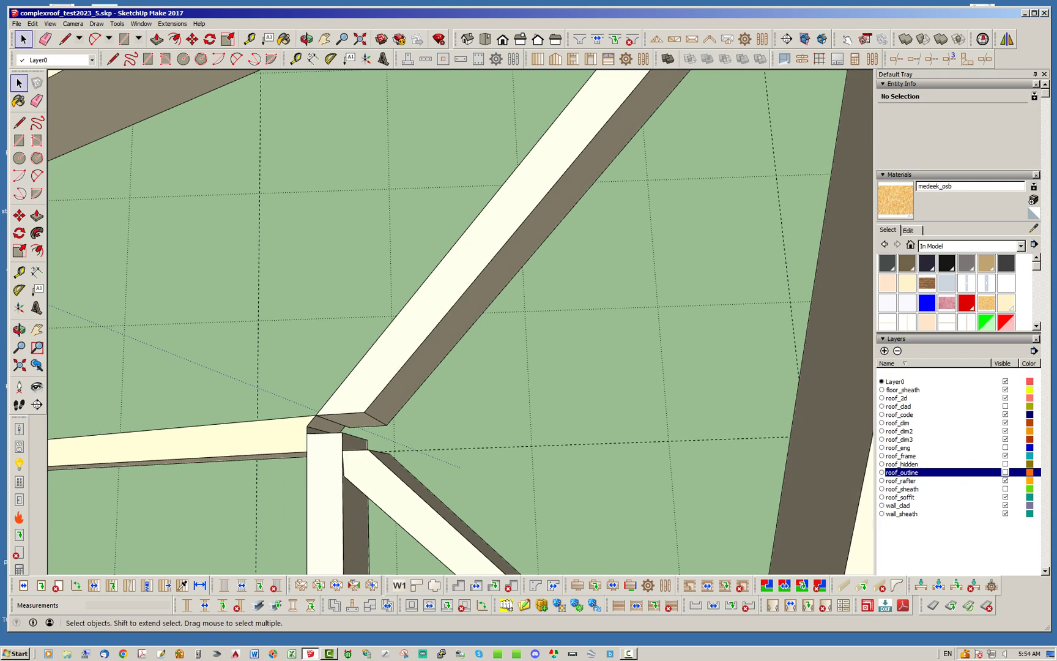
middle_click_drag(321, 468, 416, 438)
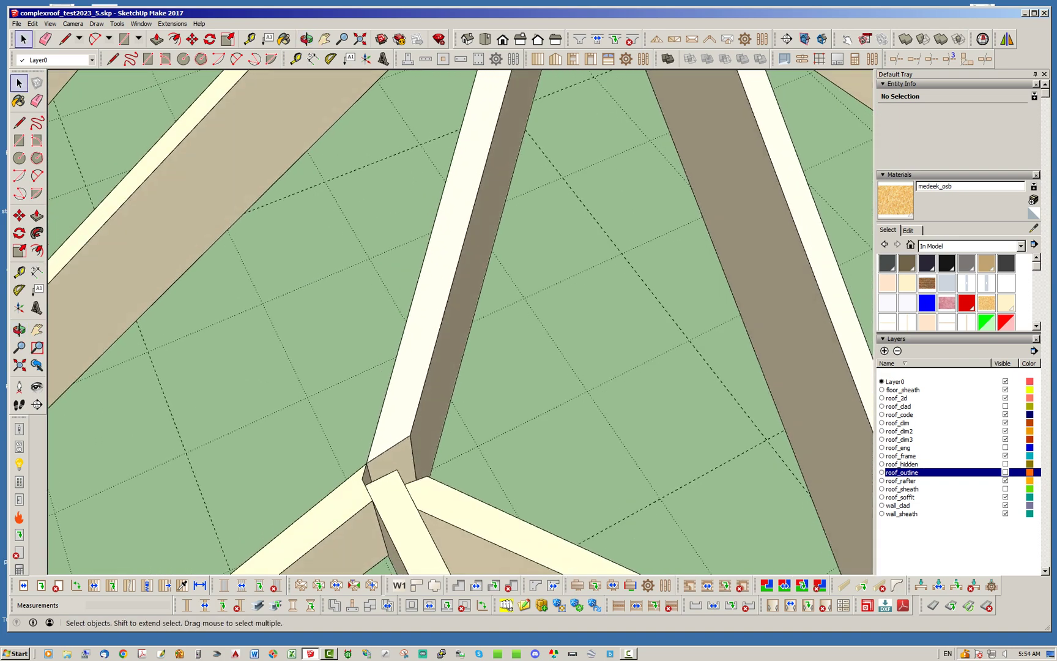
scroll(435, 477, "down", 4)
middle_click_drag(435, 478, 463, 443)
scroll(474, 297, "down", 4)
scroll(452, 407, "up", 2)
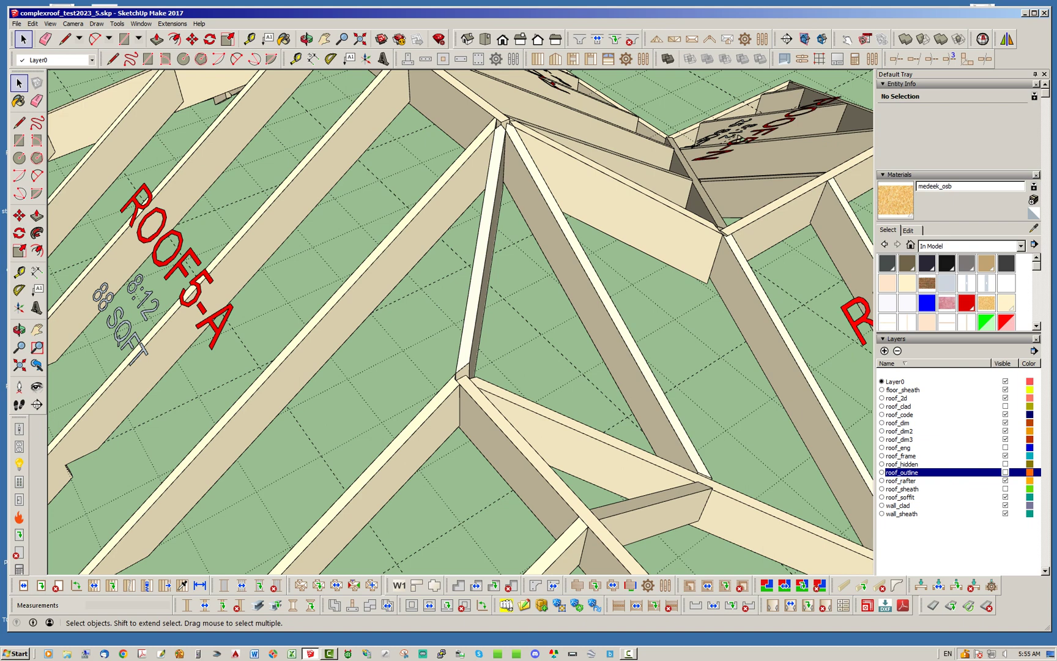
Show the roof_hidden layer and examine its roof surfaces against the rafters around the ROOF5-A junction
left_click(1006, 465)
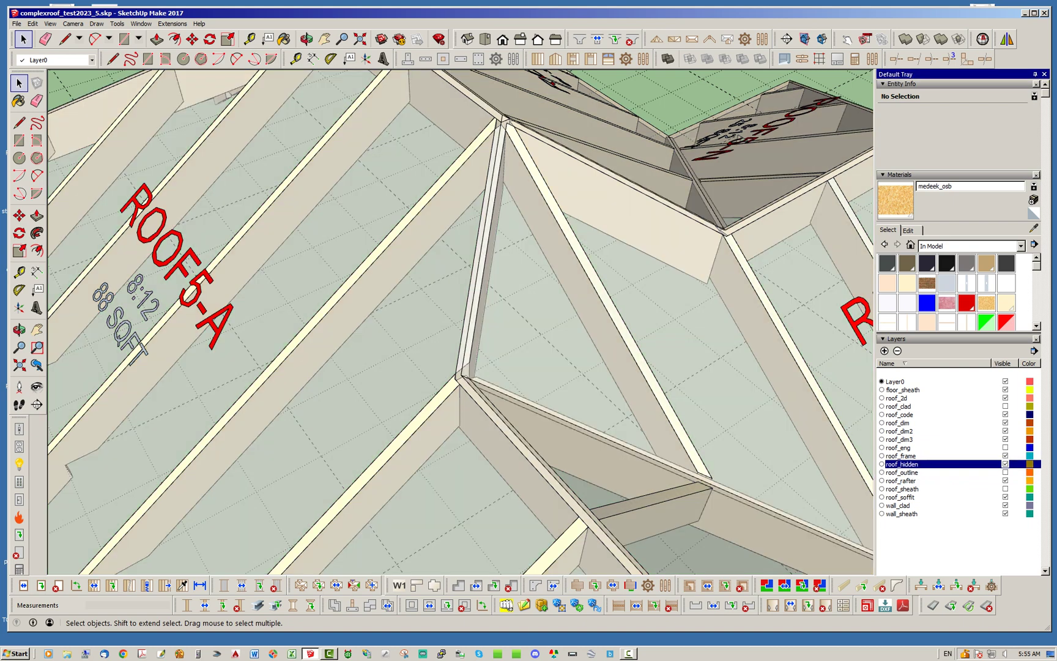
middle_click_drag(454, 327, 854, 330)
scroll(476, 363, "up", 5)
middle_click_drag(533, 391, 491, 441)
scroll(491, 440, "down", 5)
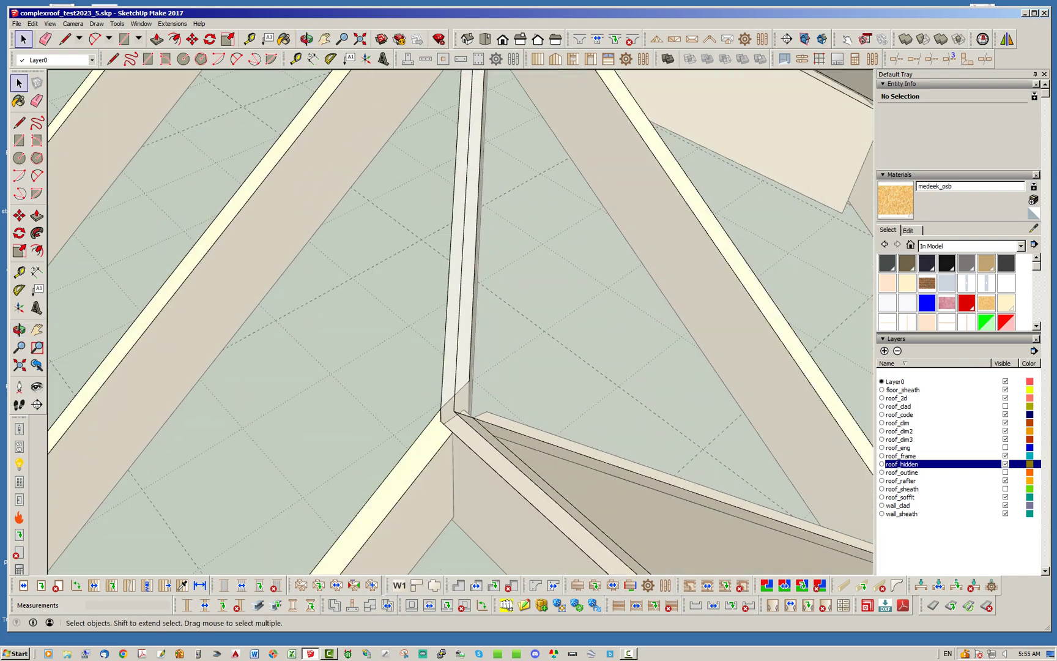
scroll(460, 321, "down", 10)
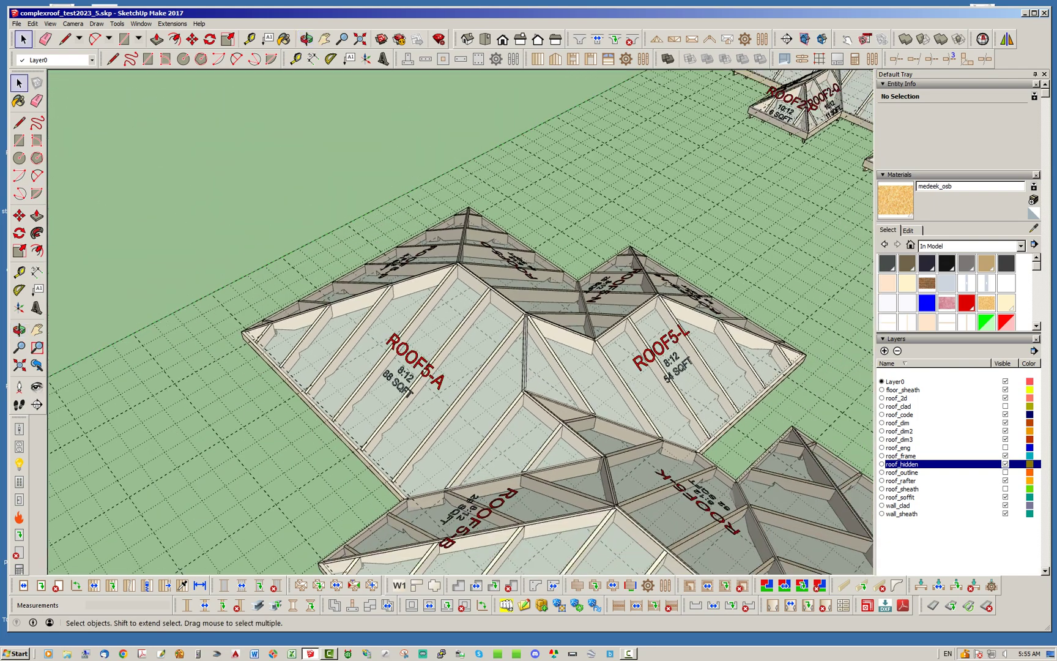
scroll(461, 322, "down", 6)
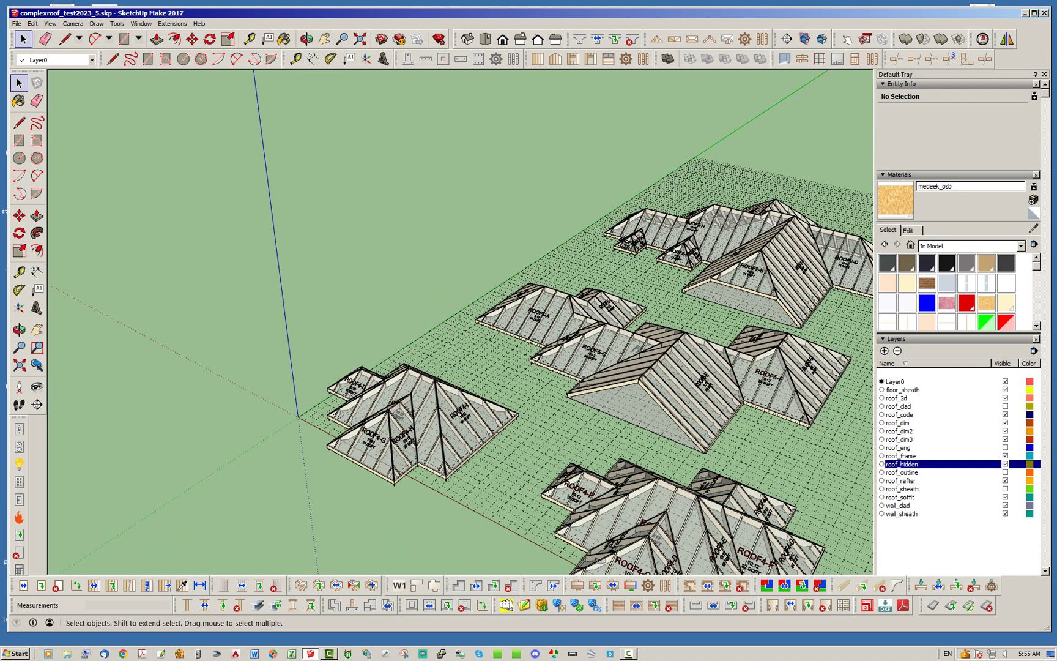
Check the roof surfaces over ROOF4-D through ROOF4-I, and hide the roof_hidden layer
scroll(398, 416, "up", 8)
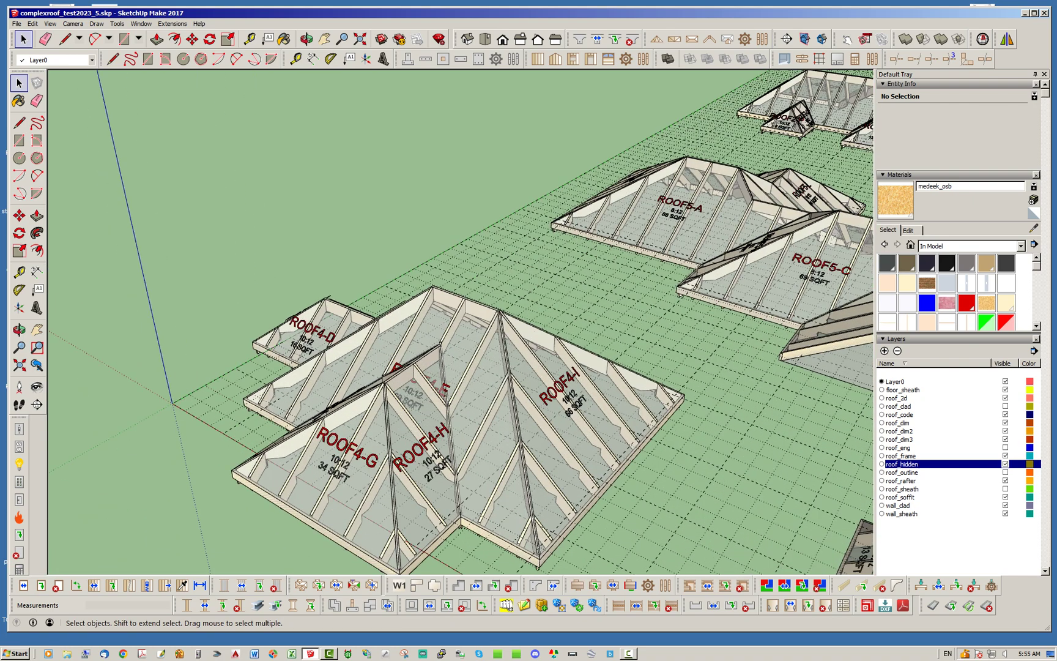
scroll(514, 306, "down", 3)
scroll(413, 428, "up", 3)
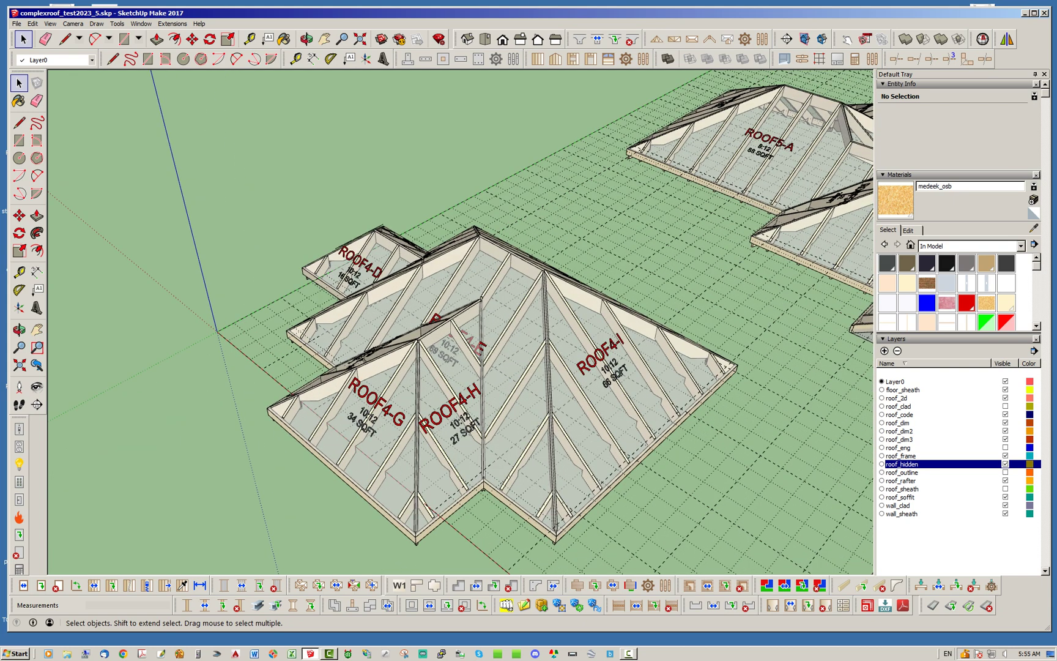
left_click(1006, 463)
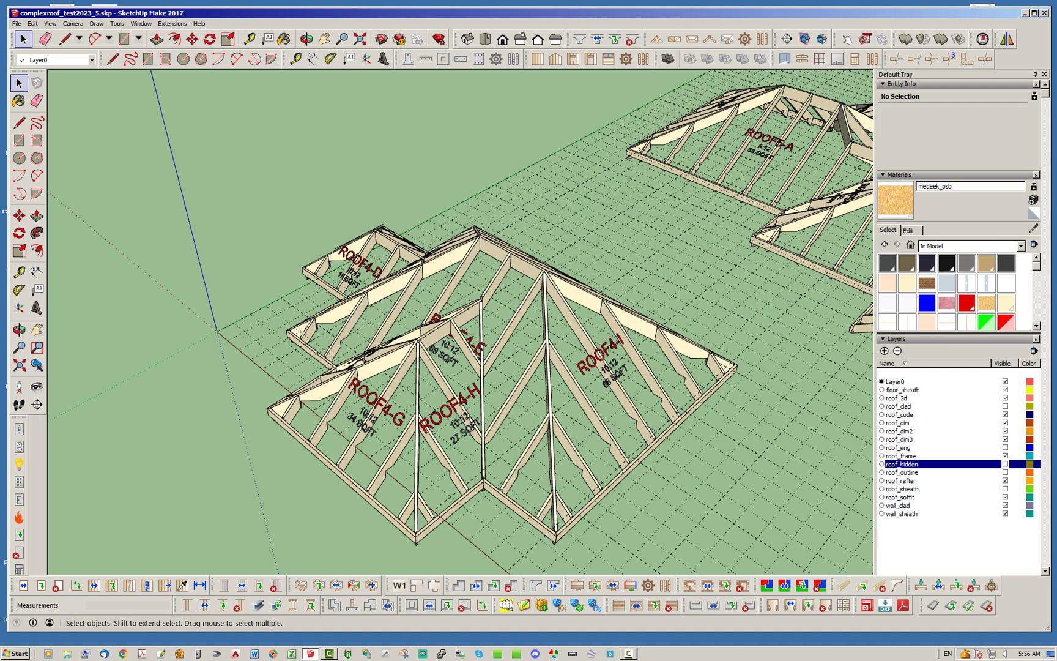
mouse_move(468, 324)
middle_mouse_down()
mouse_move(502, 377)
mouse_move(493, 369)
middle_mouse_up()
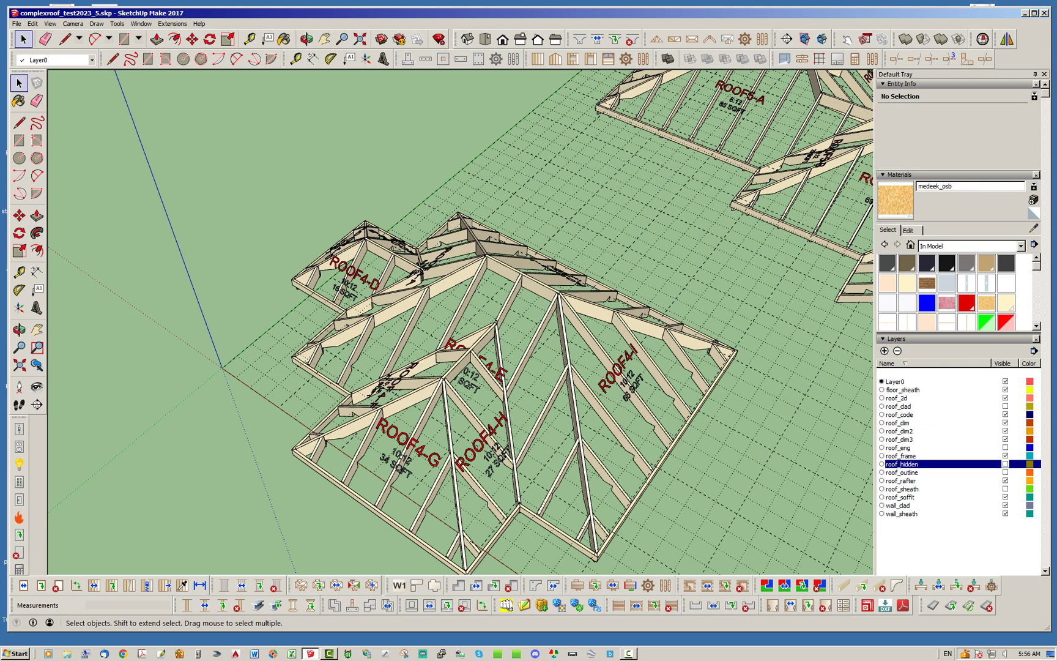
Open the Medeek Estimator, select the ROOF4 rafter assembly, enable Draw Rafter Labels and calculate its estimate
scroll(499, 358, "down", 2)
mouse_move(499, 358)
middle_mouse_down()
mouse_move(452, 334)
mouse_move(478, 356)
mouse_move(469, 373)
middle_mouse_up()
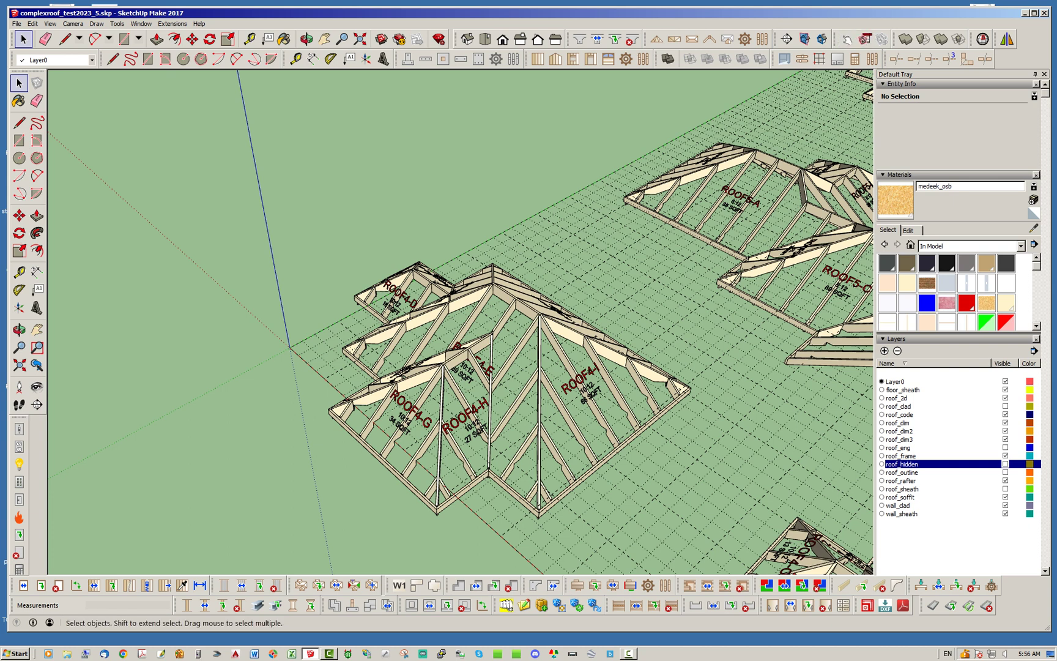
left_click(855, 59)
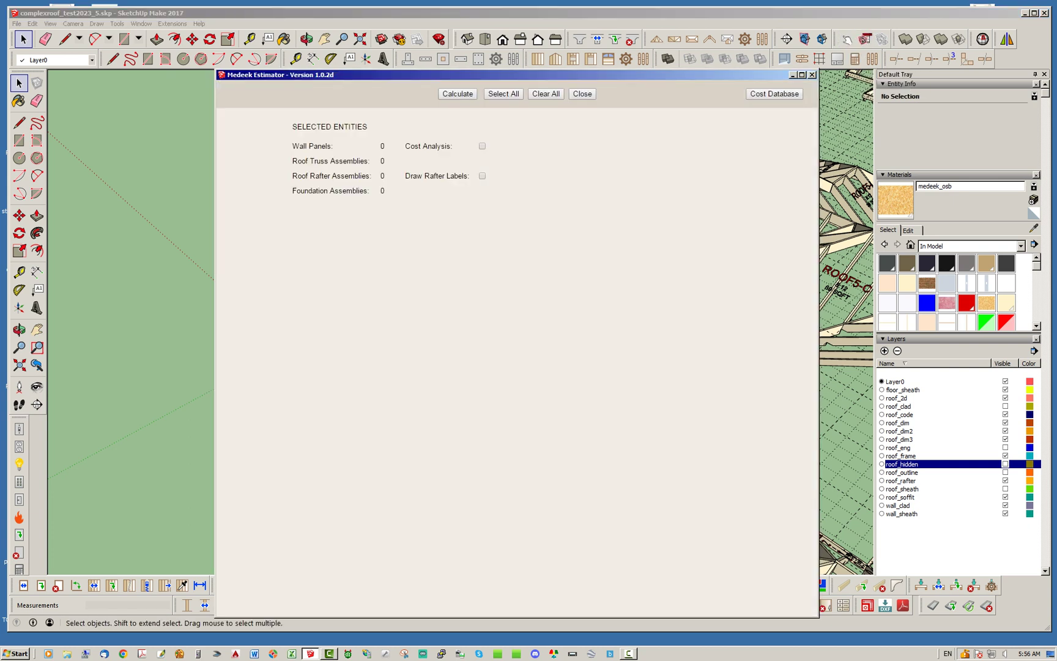
mouse_move(722, 45)
left_mouse_down()
mouse_move(751, 37)
mouse_move(731, 43)
left_mouse_up()
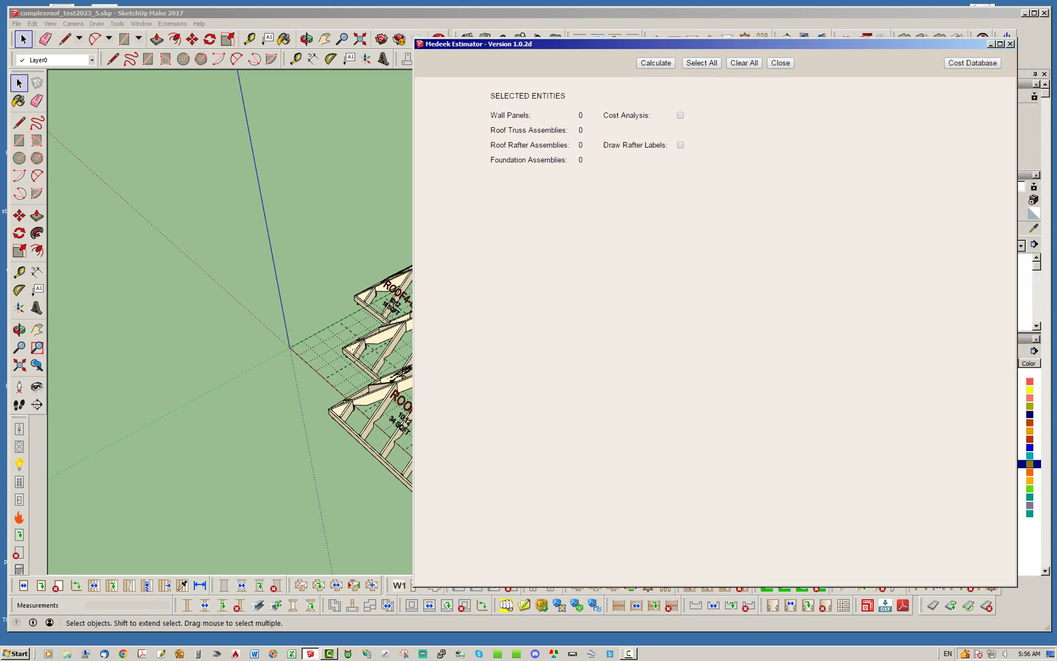
left_click(371, 394)
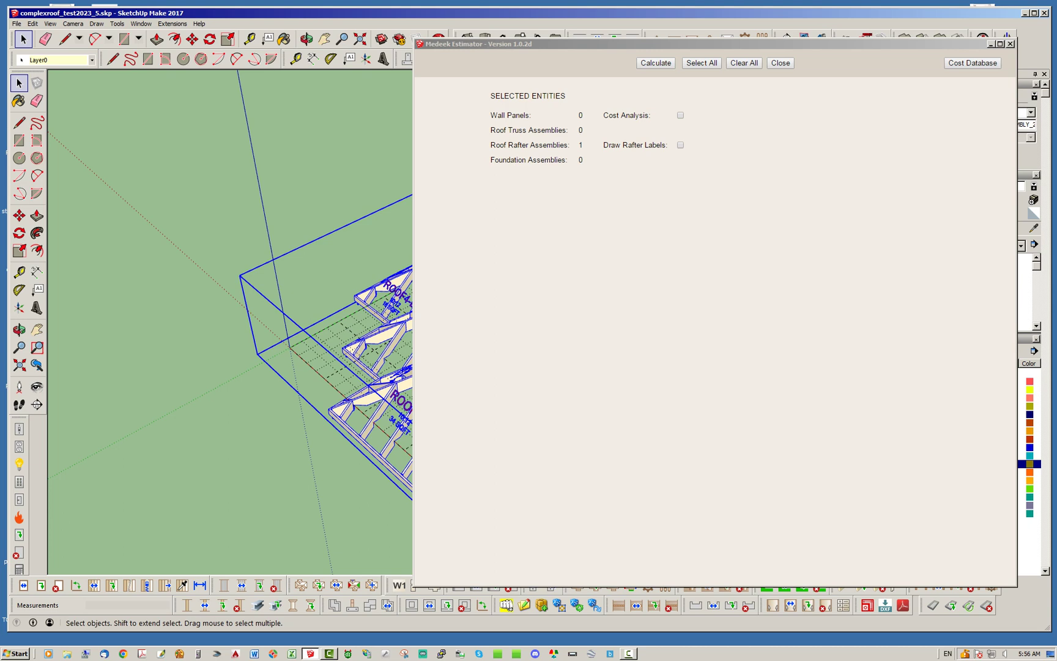
left_click(680, 145)
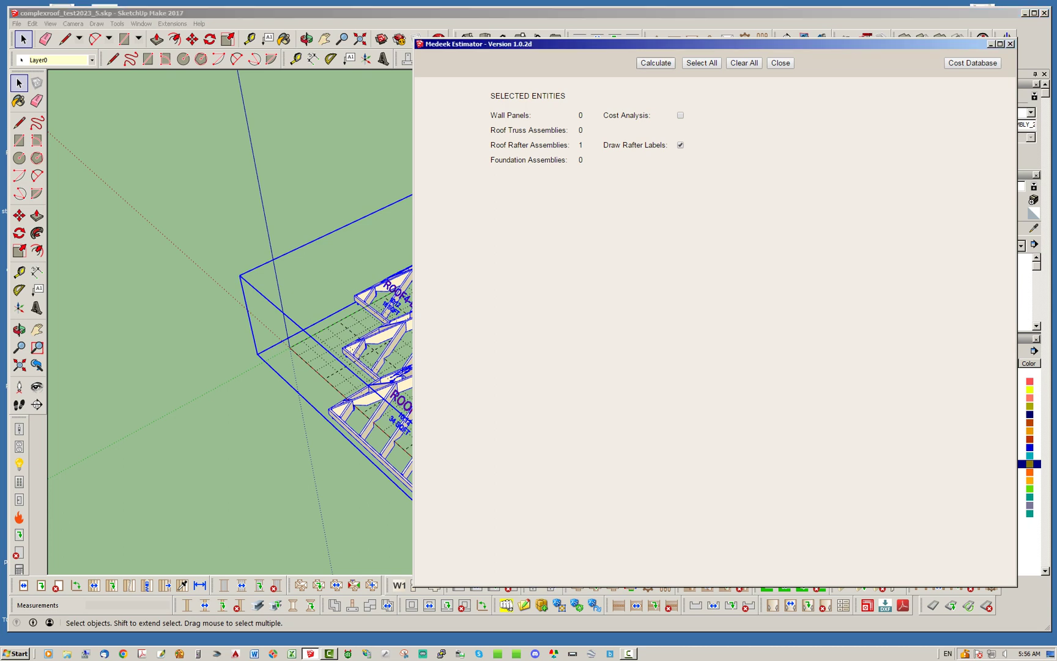
left_click(656, 63)
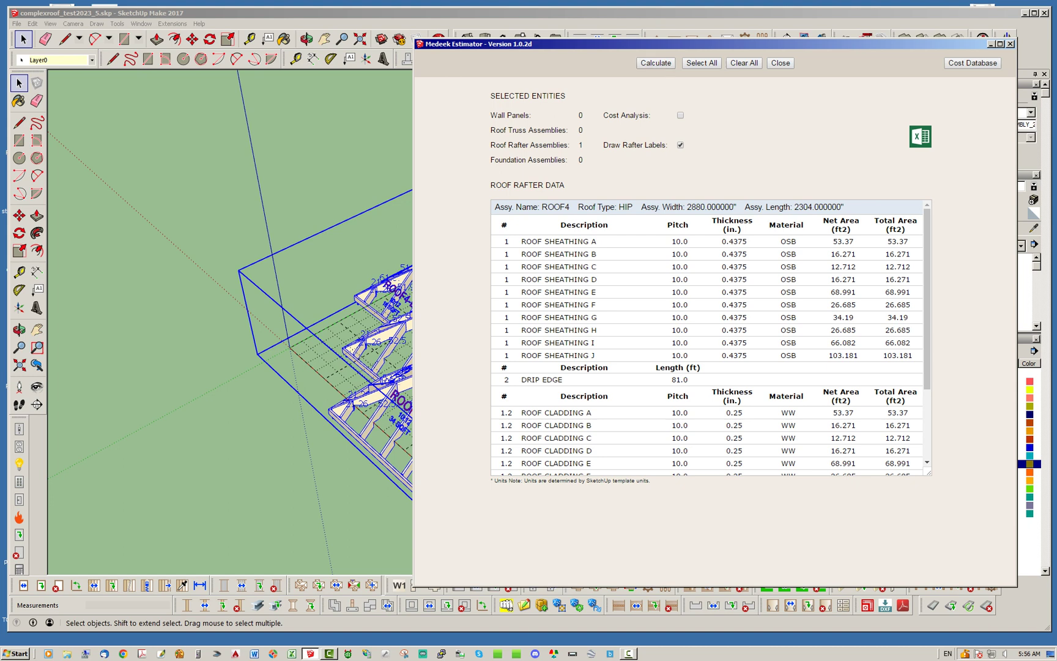
Export the ROOF4 estimate as a CSV report to the Desktop, overwriting -stats-MDKBIM-20230919054156.csv, and close the estimator
left_click_drag(927, 293, 927, 321)
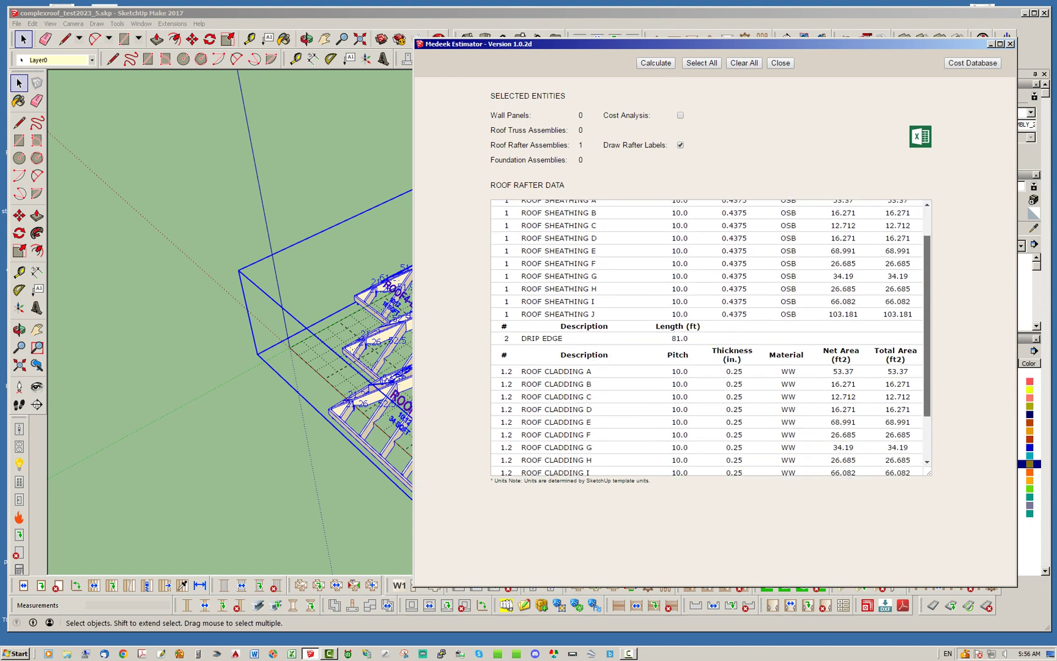
scroll(710, 337, "up", 1)
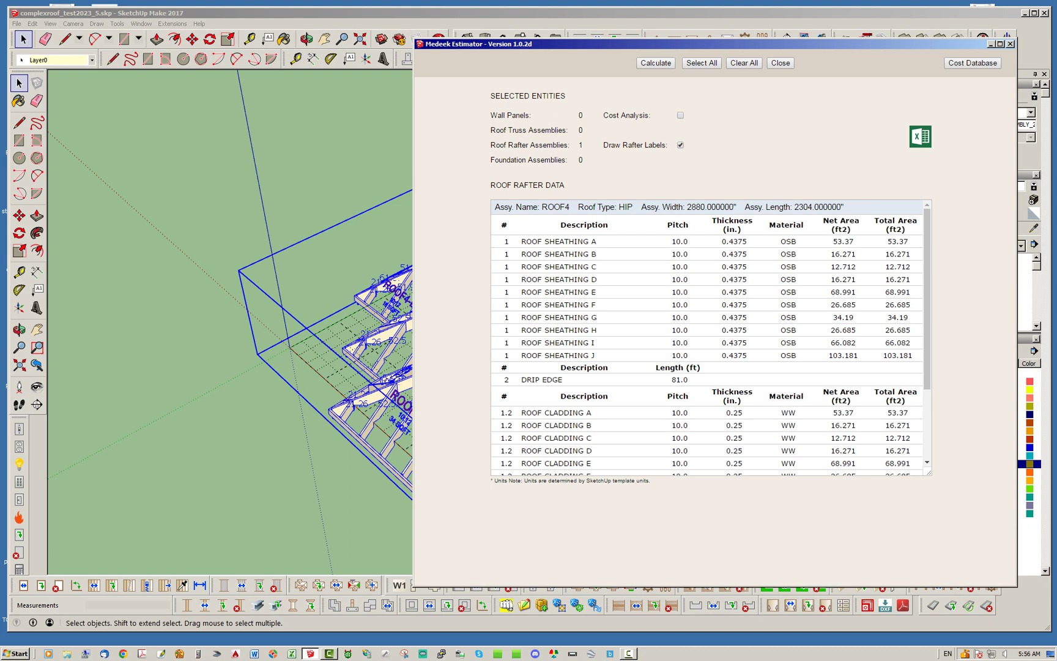
scroll(709, 337, "down", 3)
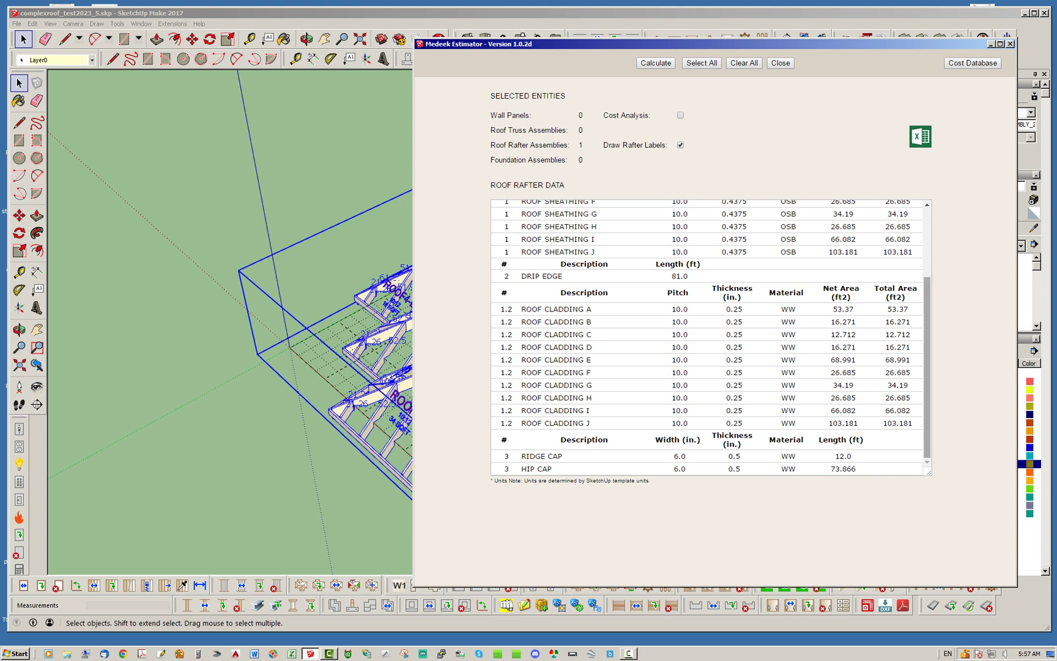
mouse_move(928, 367)
left_mouse_down()
mouse_move(927, 299)
mouse_move(928, 370)
left_mouse_up()
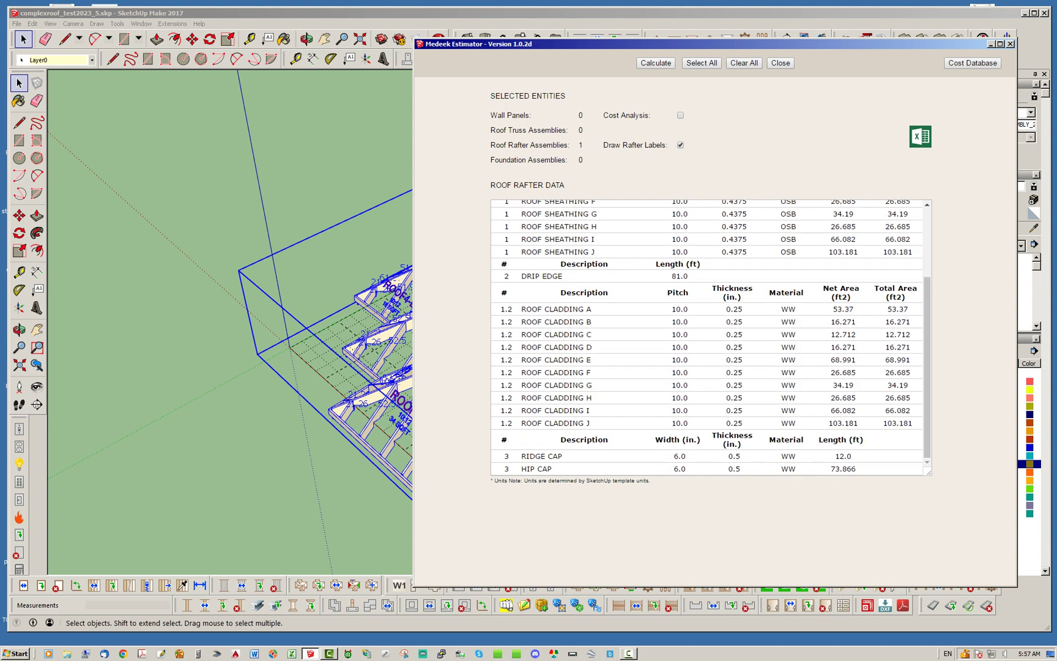
left_click(920, 136)
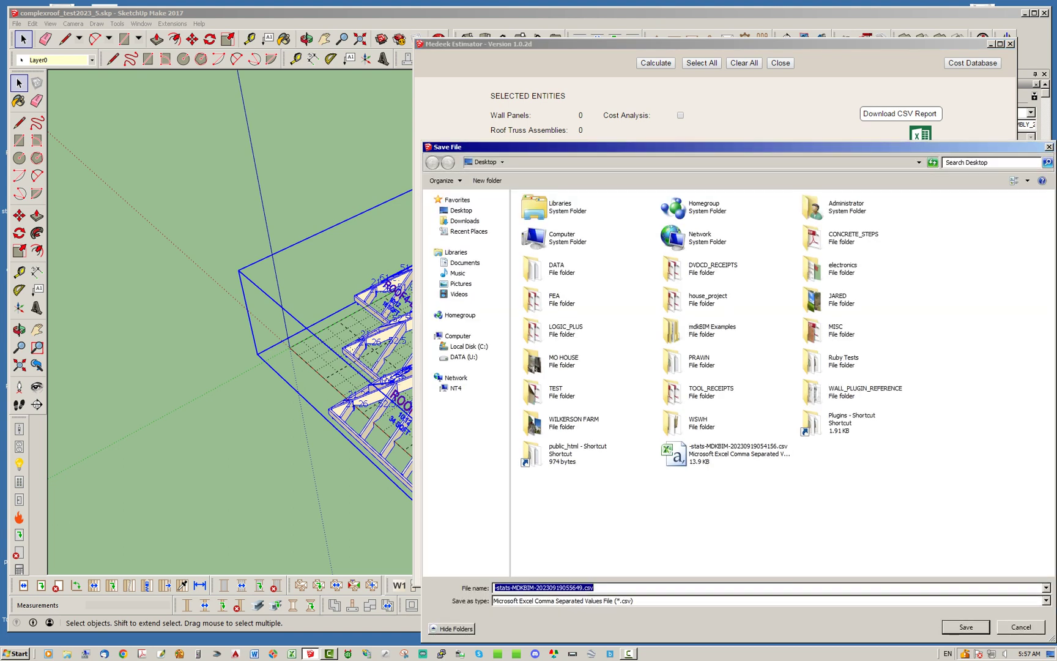
left_click(727, 454)
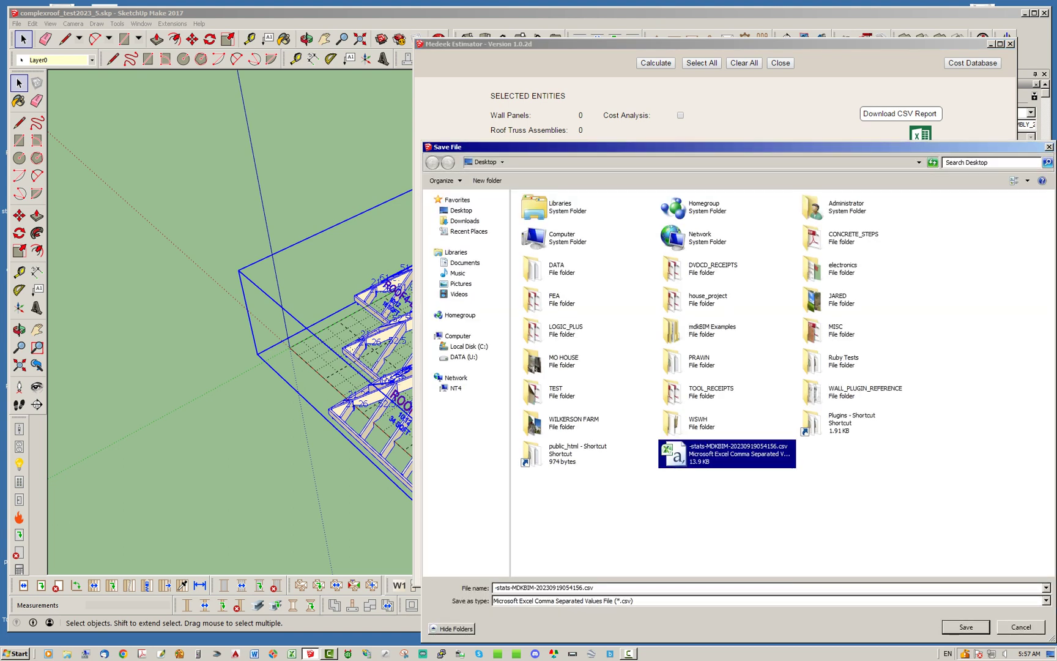
key("Return")
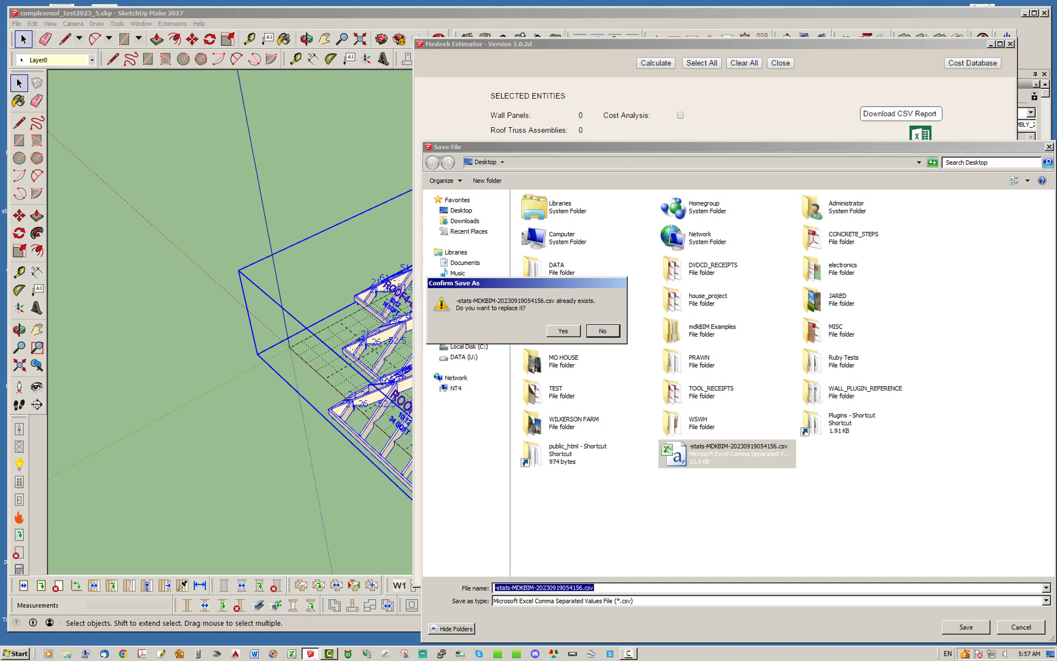
left_click(563, 331)
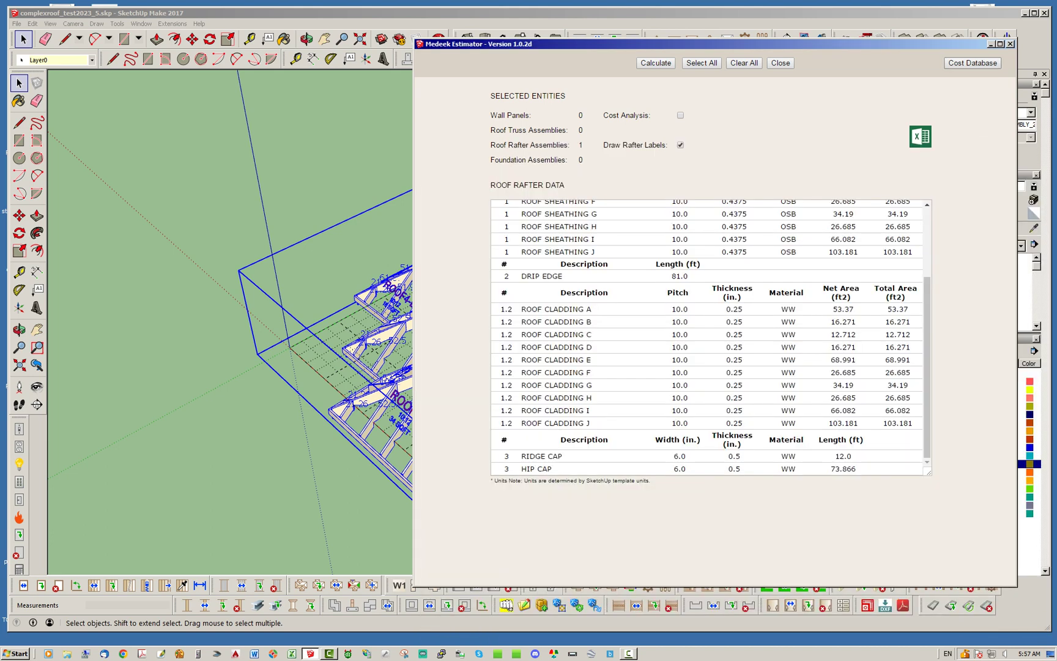
left_click(781, 62)
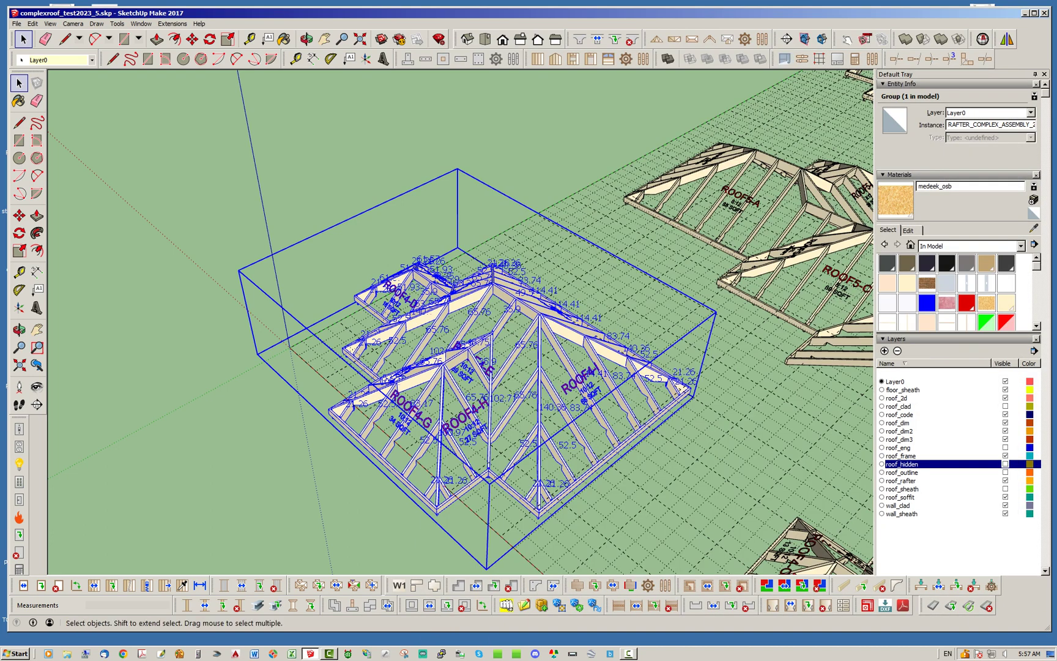
Hide the ground grid assembly beneath the roof models
left_click(576, 166)
middle_click_drag(507, 343, 566, 352)
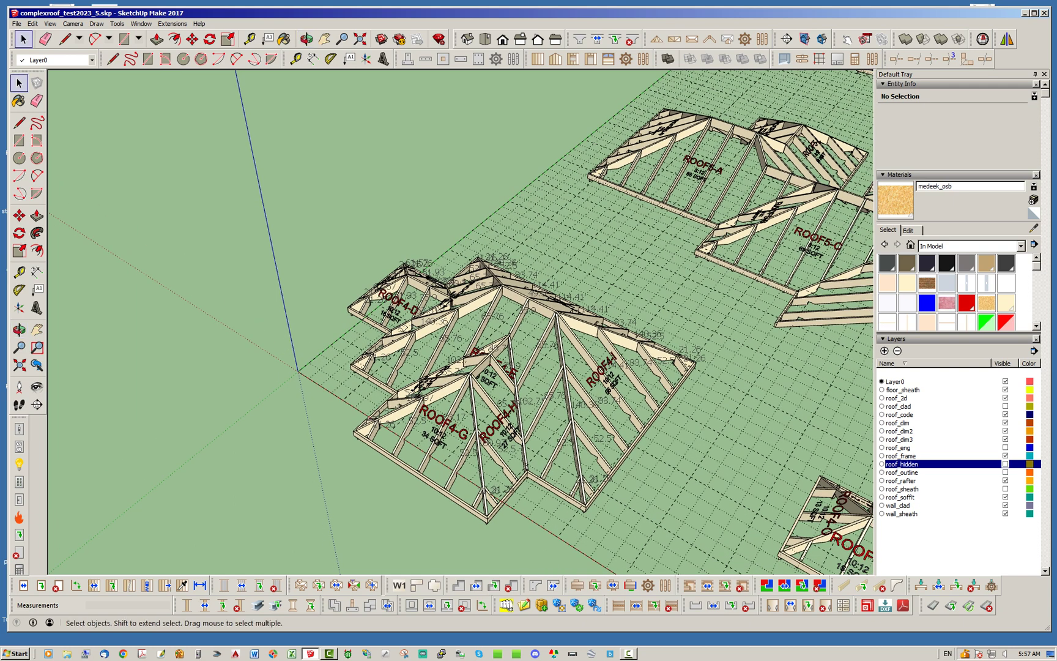
left_click(622, 251)
right_click(621, 251)
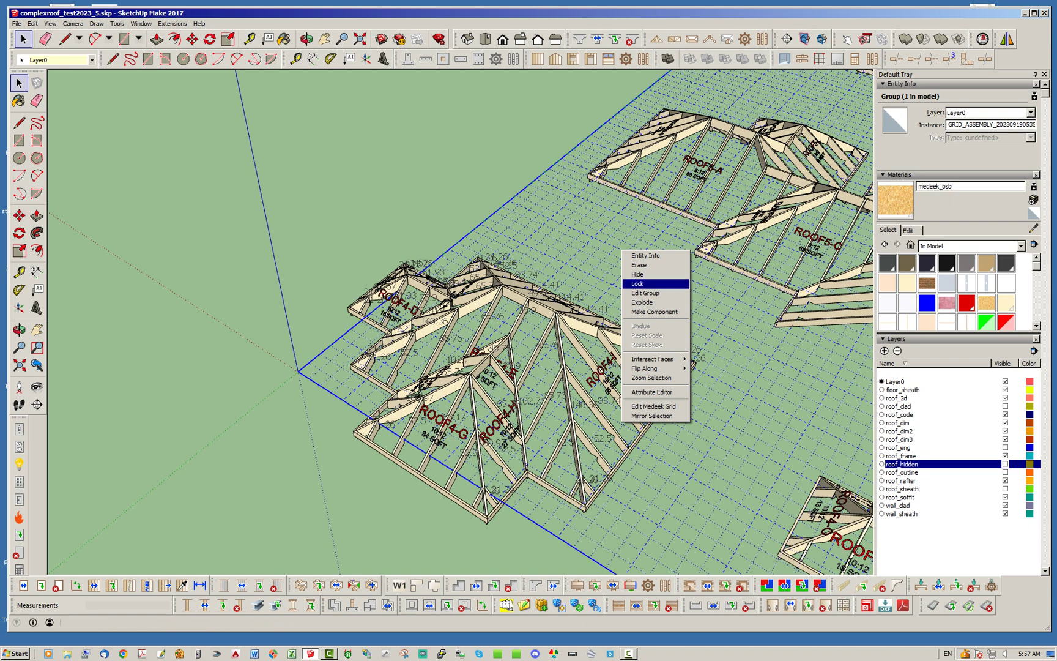
left_click(639, 275)
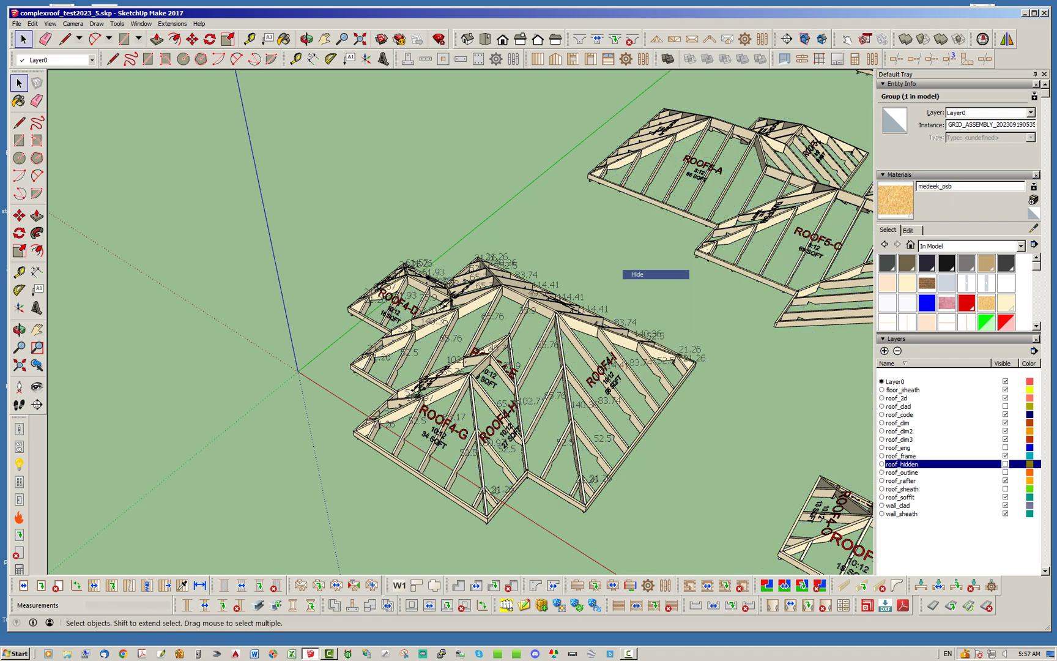
Examine the length labels on the ROOF4 rafters, up close and from several angles
middle_click_drag(636, 282, 601, 271)
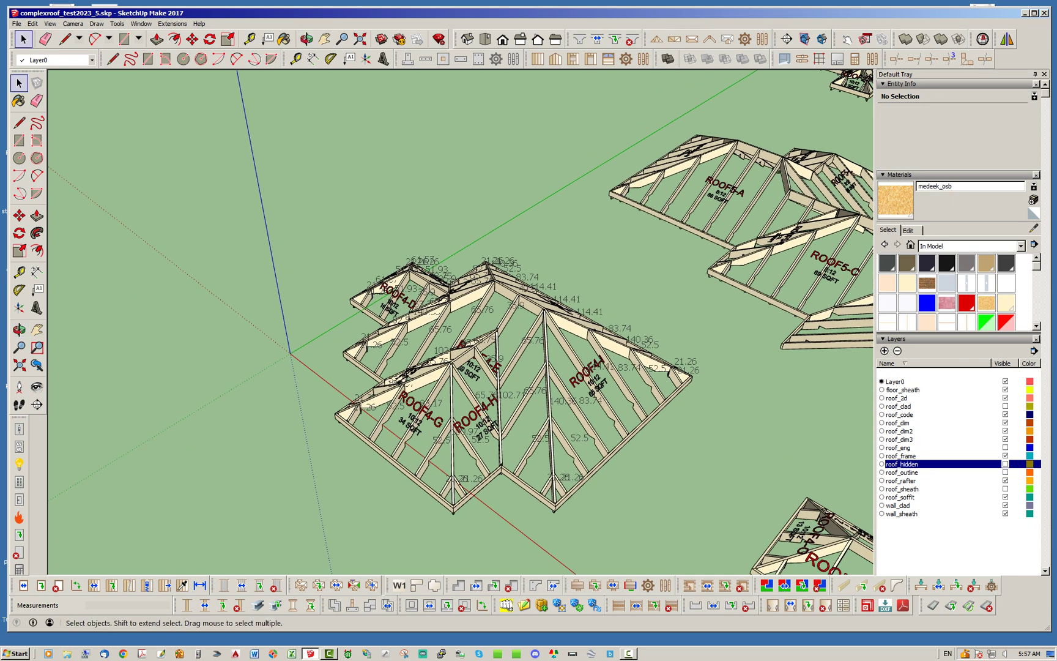
scroll(592, 483, "up", 4)
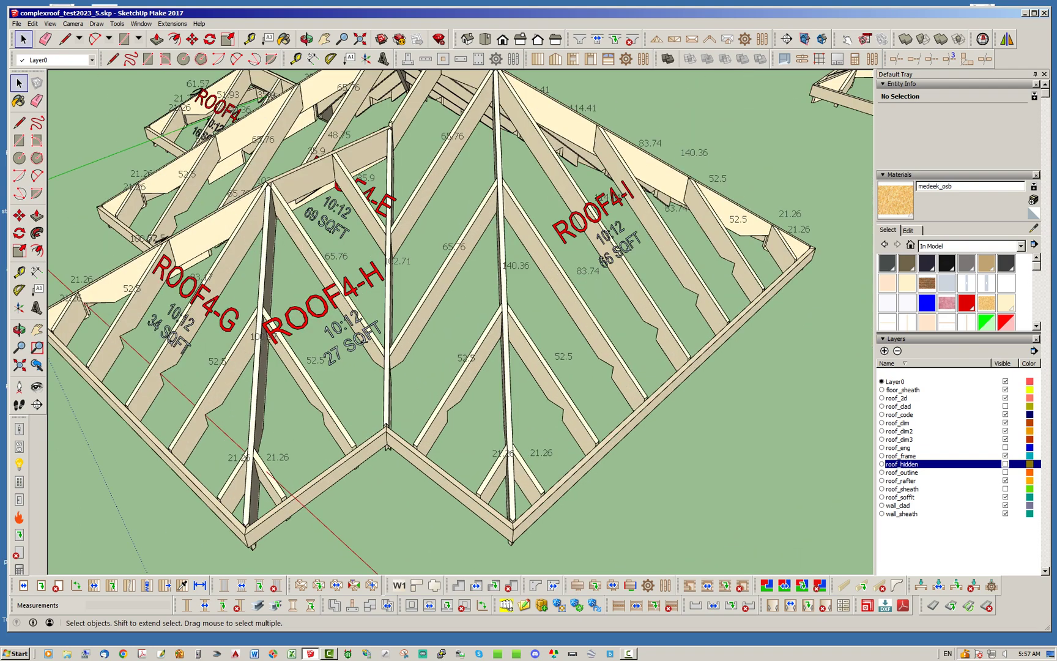
middle_click_drag(592, 483, 623, 509)
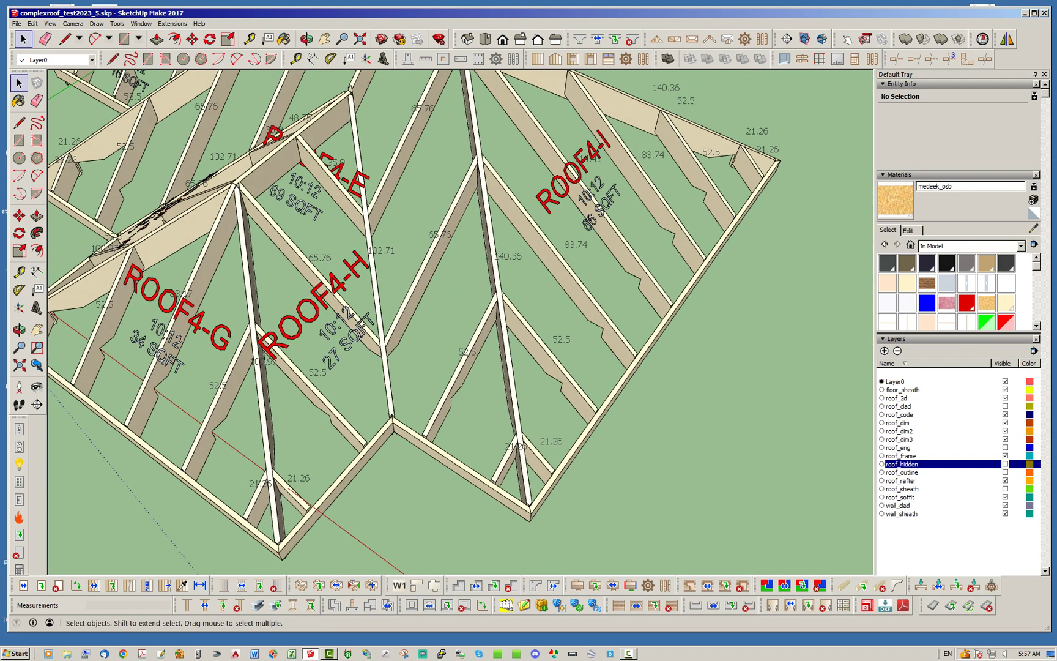
scroll(679, 410, "down", 4)
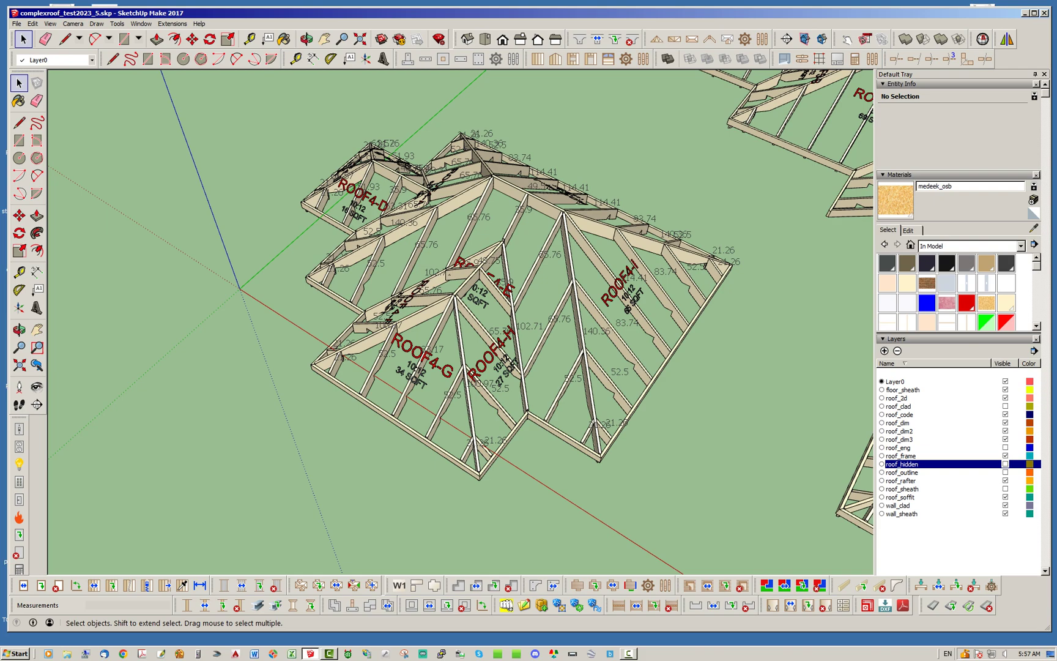
middle_click_drag(483, 305, 398, 303)
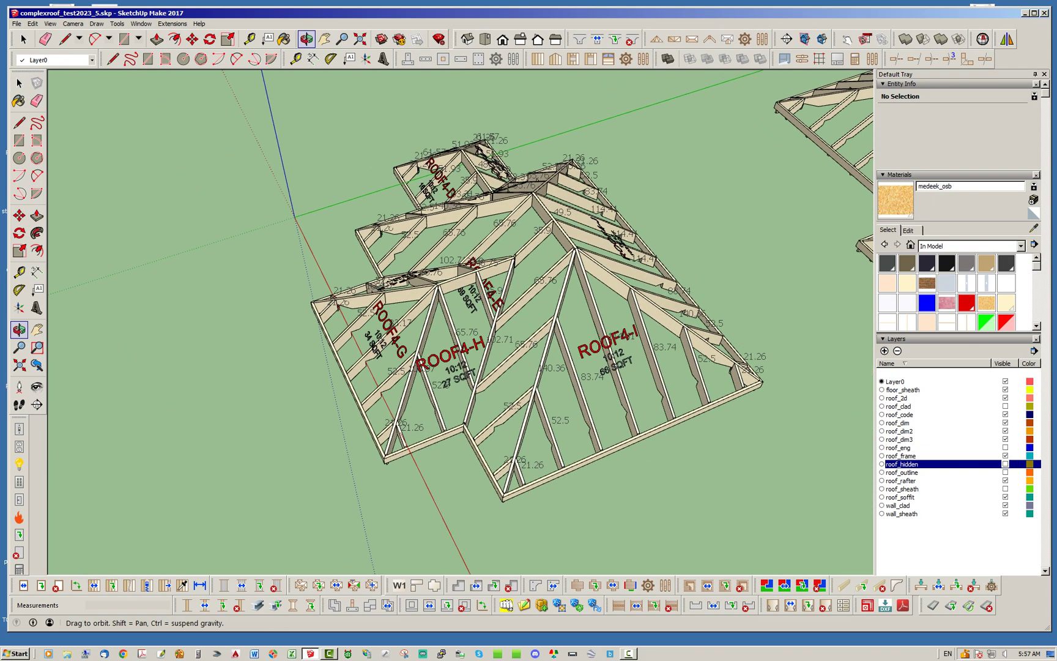
key("space")
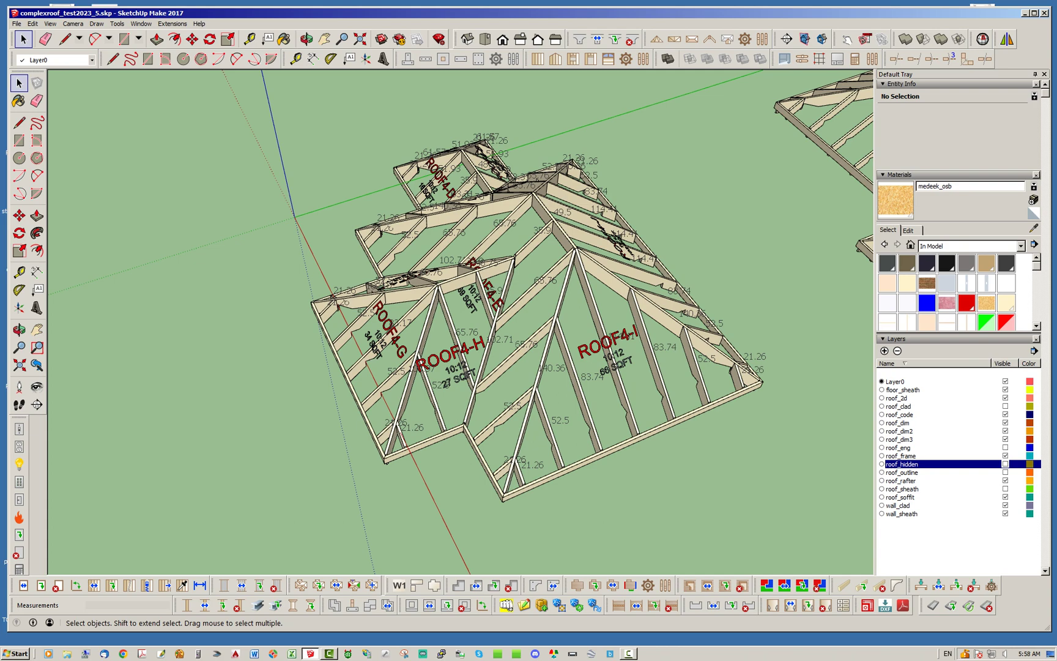
middle_click_drag(428, 325, 511, 352)
middle_click_drag(398, 293, 392, 292)
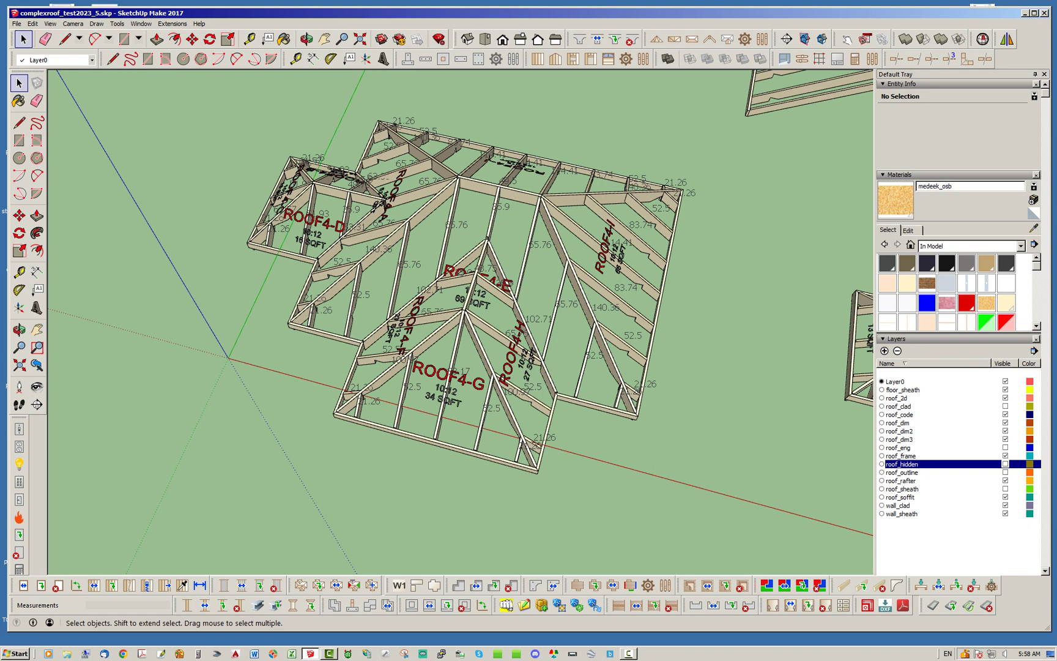
Hide the roof_dim2 and roof_dim3 layers to remove the area, pitch and roof name texts
left_click(1005, 432)
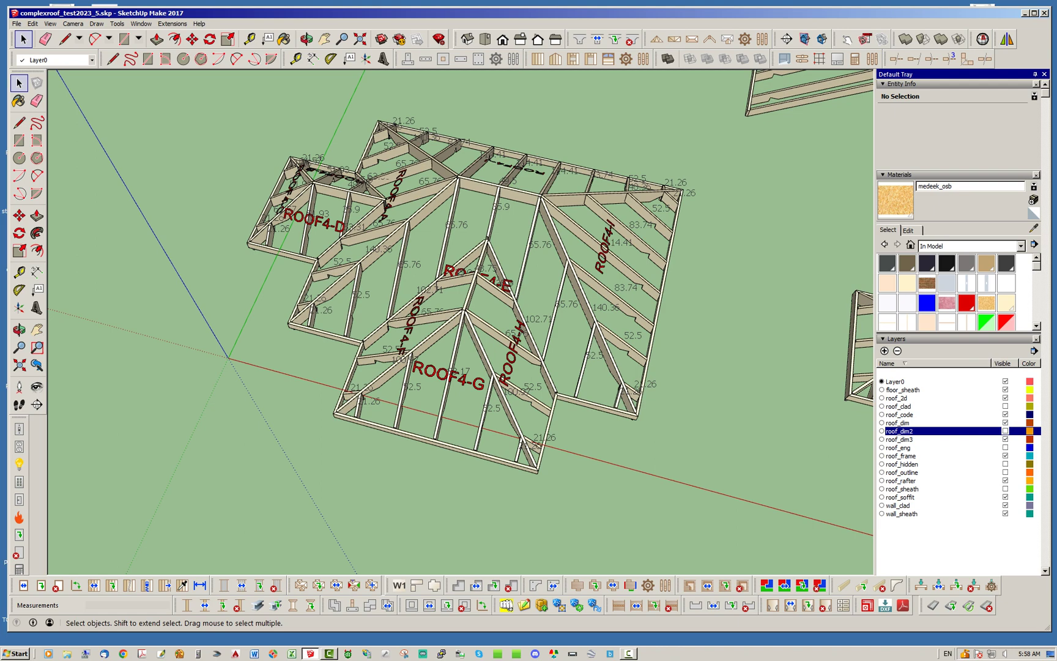
left_click(1005, 439)
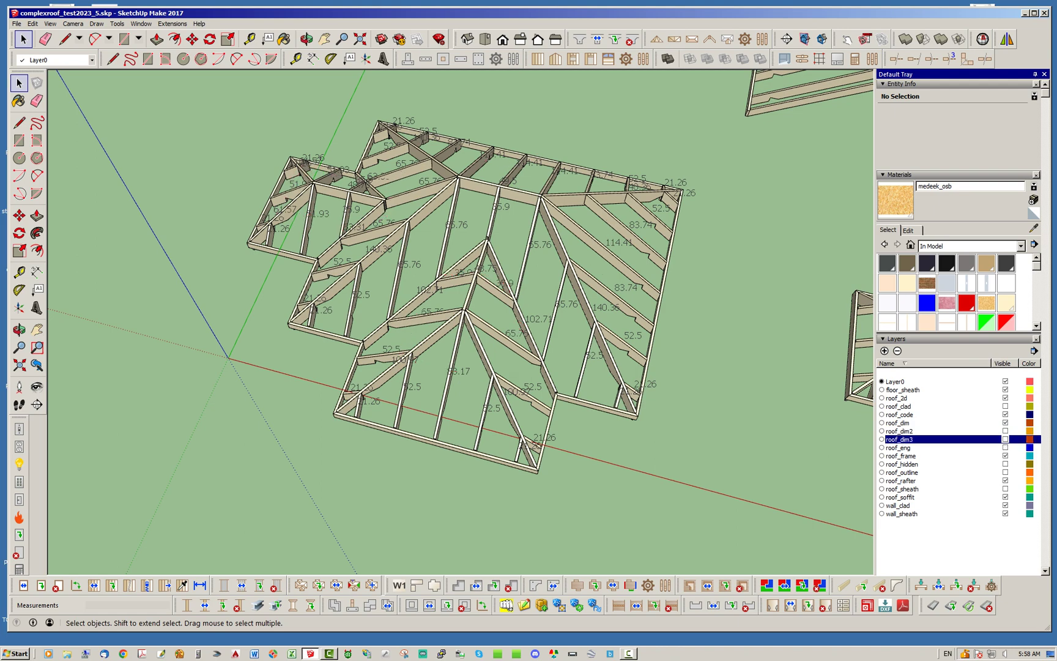
middle_click_drag(465, 270, 549, 403)
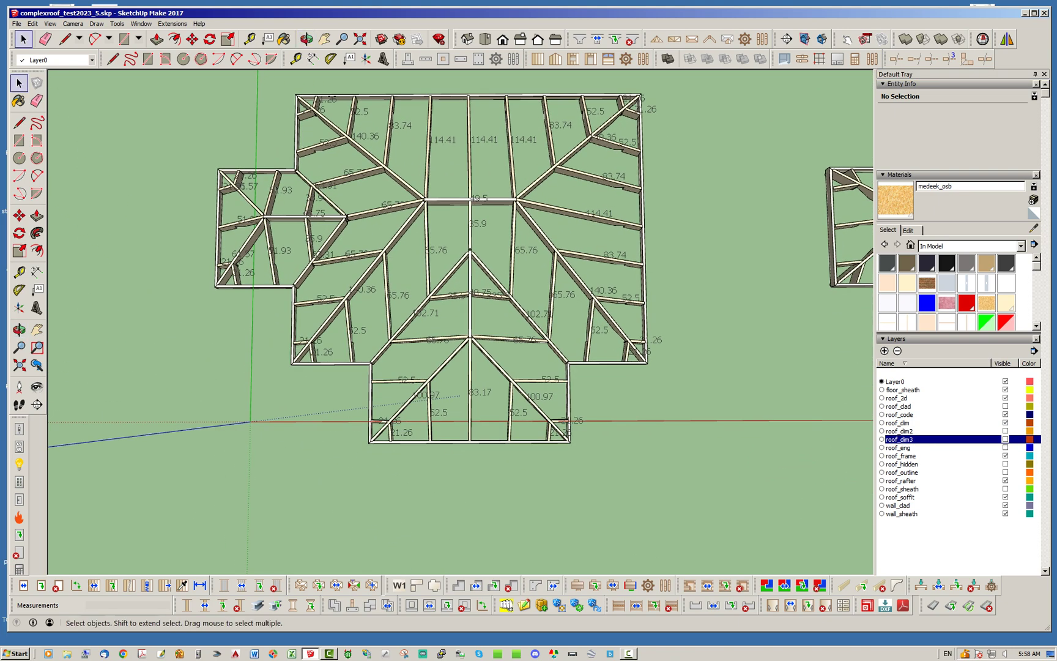
Switch the camera to parallel projection and show the labelled ROOF4 rafter layout in the standard top view
left_click(96, 24)
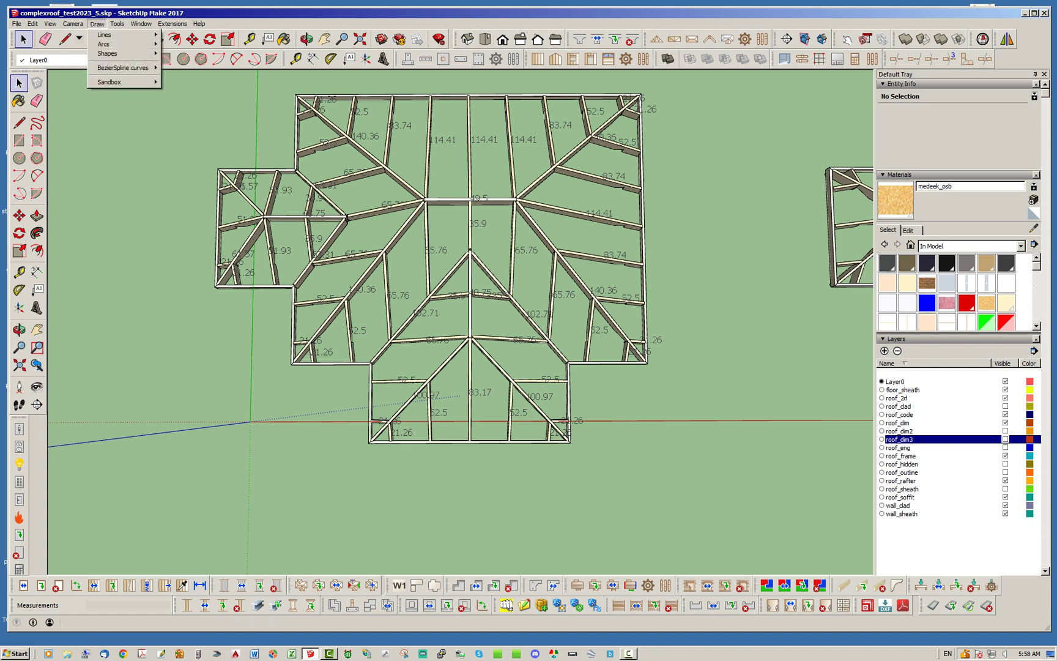
mouse_move(74, 24)
key("Left")
key("Right")
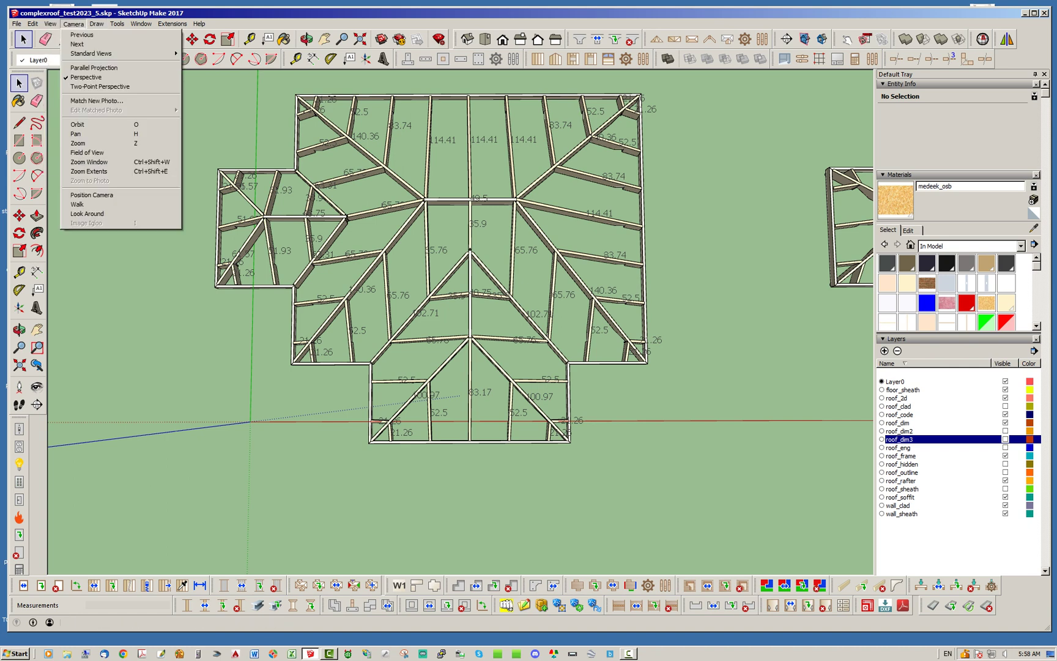
key("Down")
key("Down")
key("Down")
key("Down")
key("Up")
key("Return")
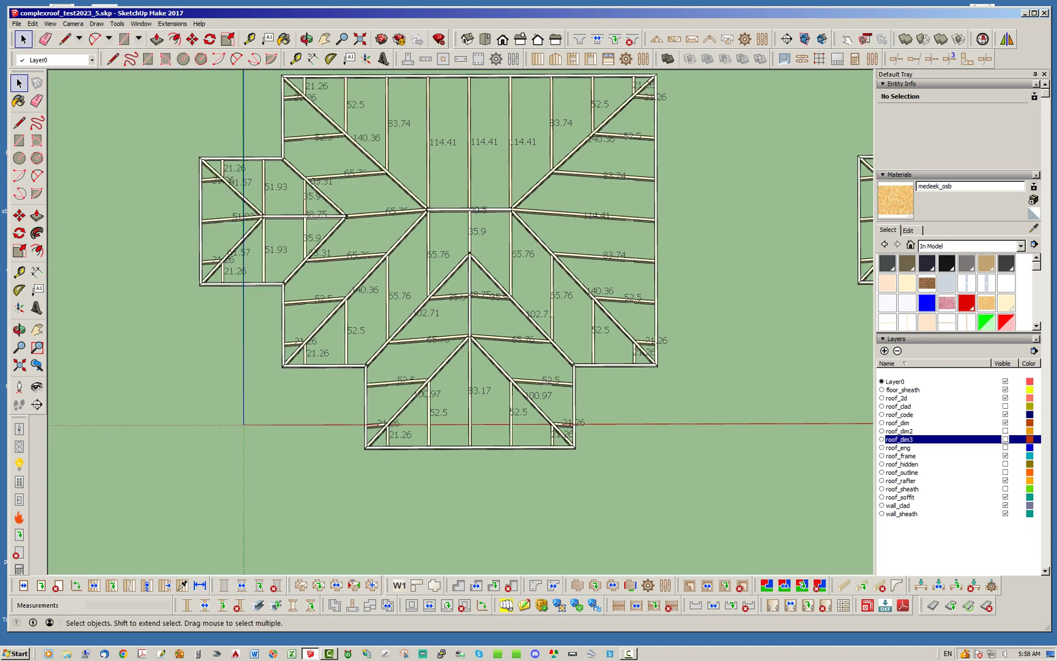
left_click(484, 38)
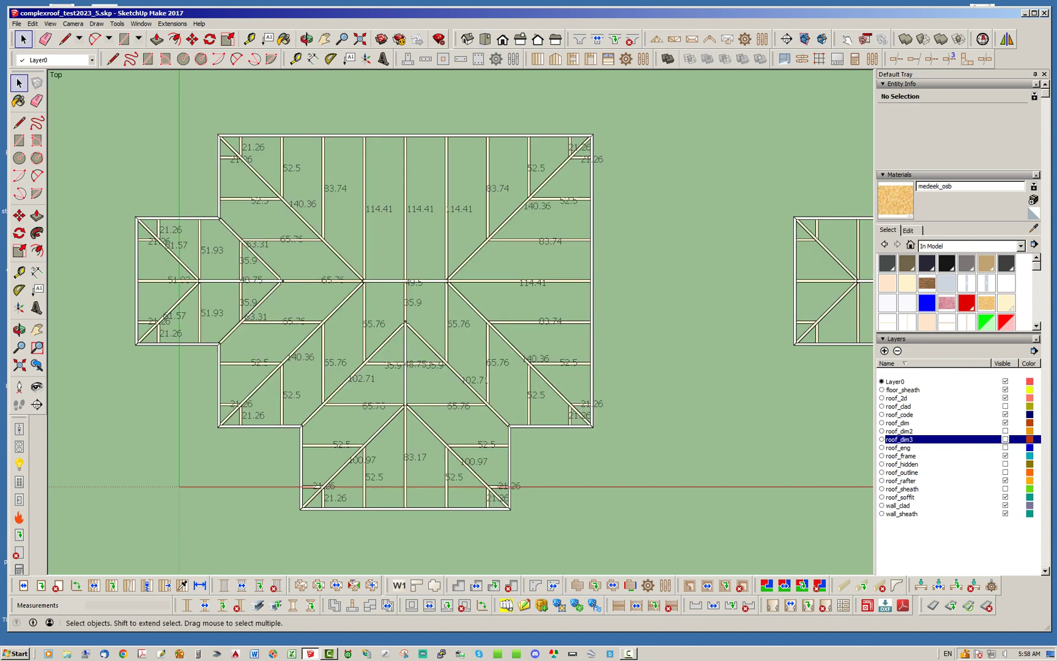
scroll(700, 392, "down", 2)
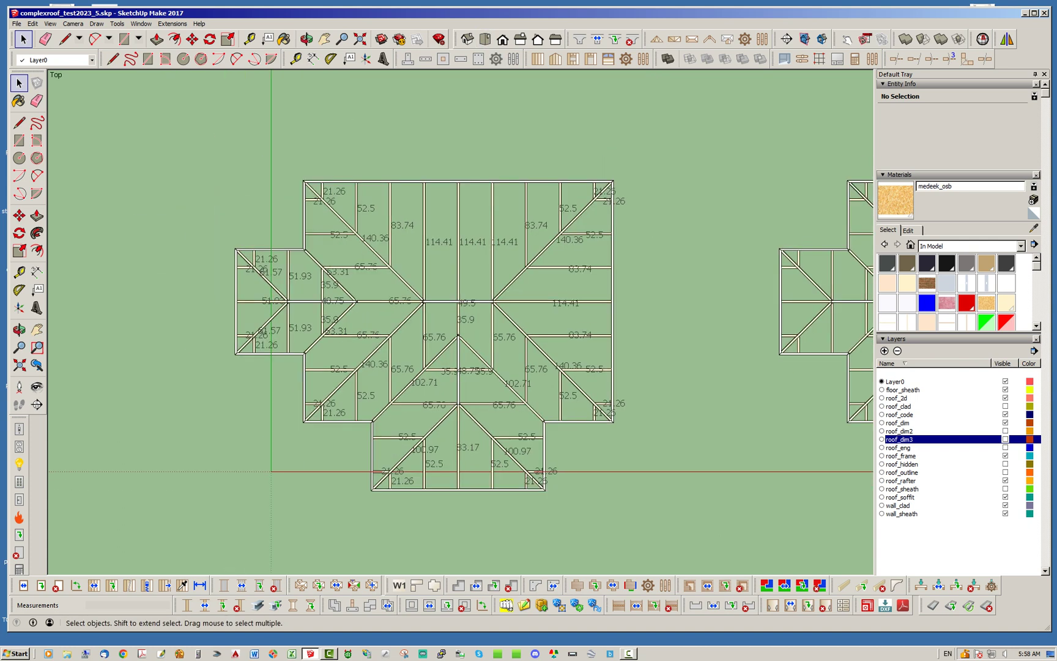
scroll(401, 349, "up", 2)
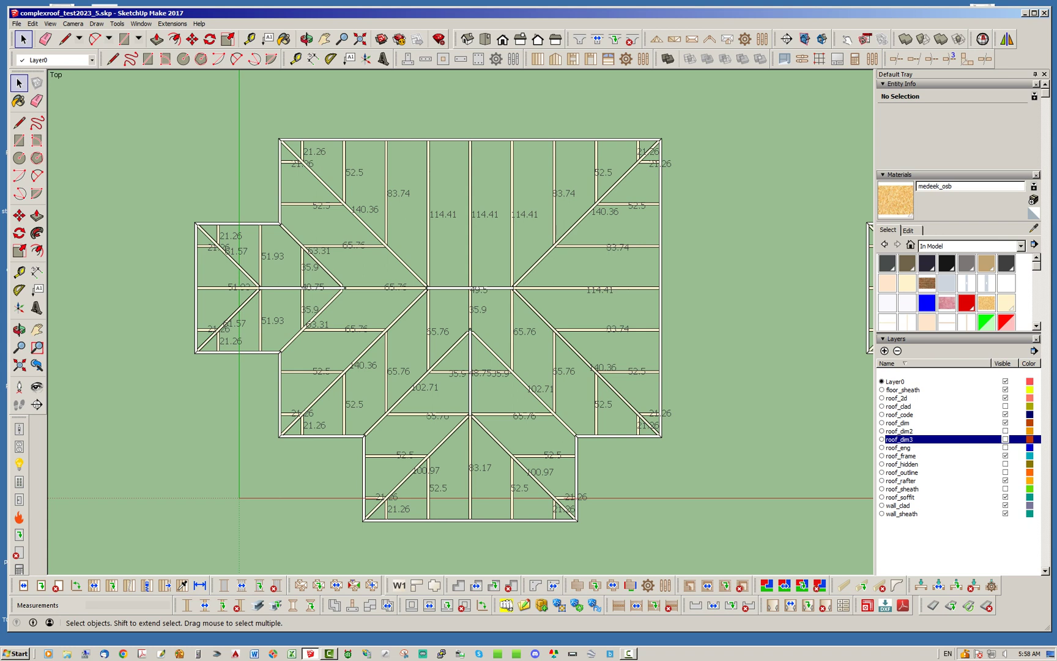
scroll(370, 297, "up", 3)
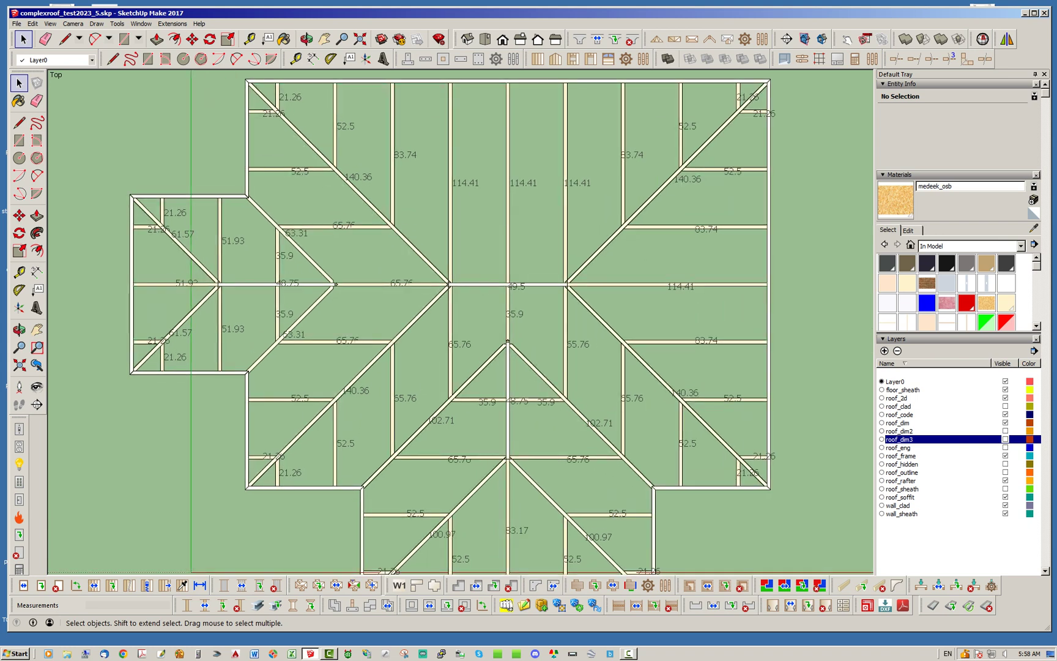
Examine the labelled ROOF4 rafter layout in plan and from tilted angles, including its position beside the neighbouring roofs
scroll(426, 280, "down", 2)
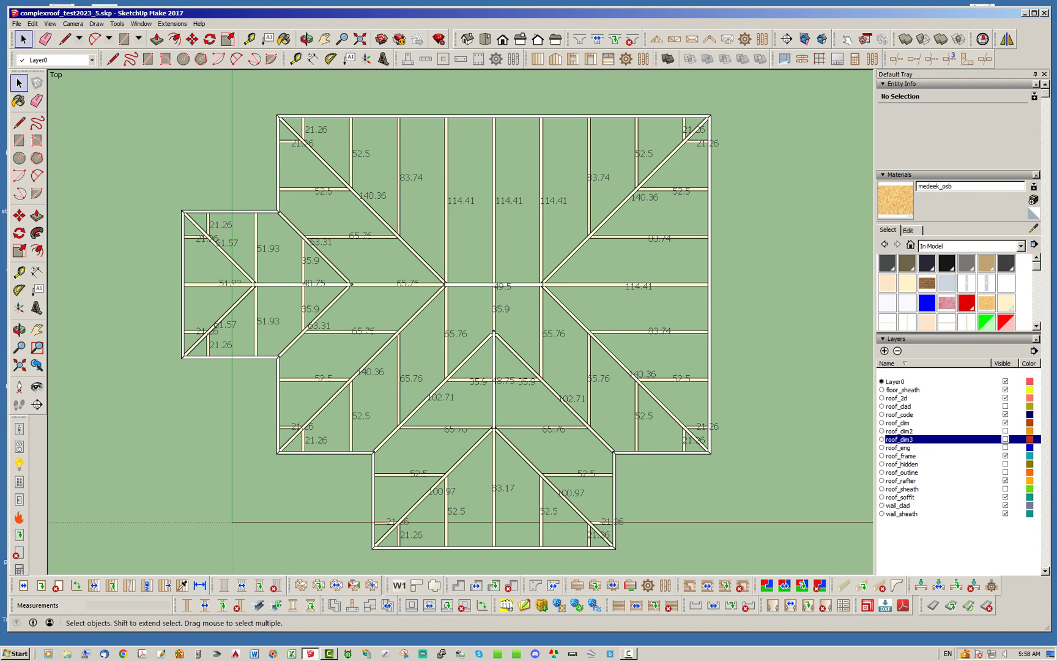
middle_click_drag(722, 496, 680, 391)
scroll(679, 392, "up", 1)
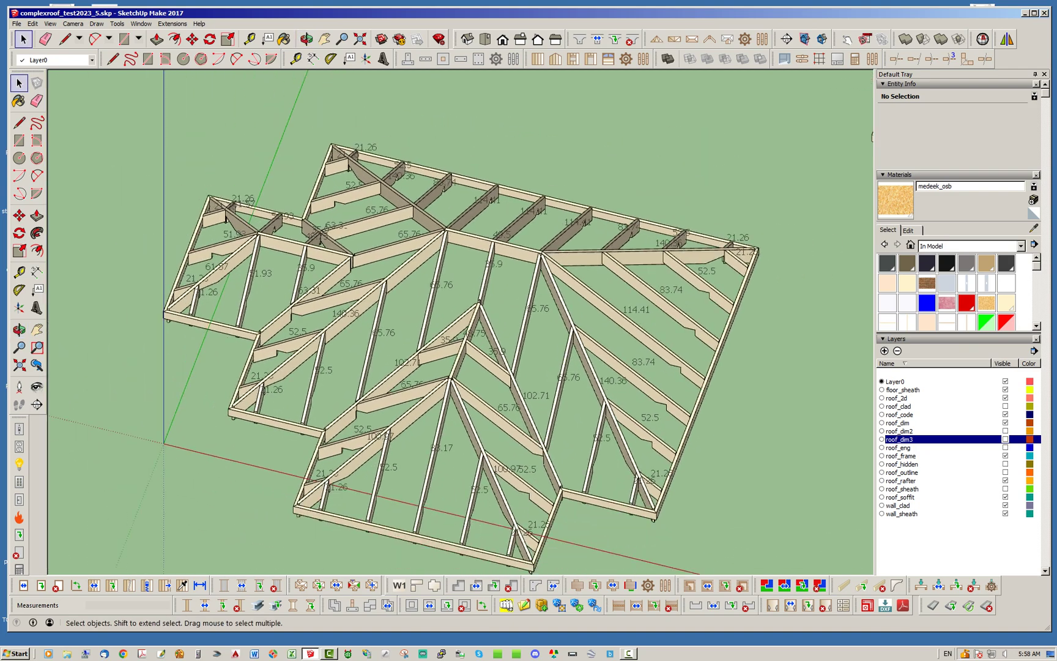
scroll(520, 262, "down", 2)
mouse_move(520, 263)
middle_mouse_down()
mouse_move(444, 266)
mouse_move(529, 269)
middle_mouse_up()
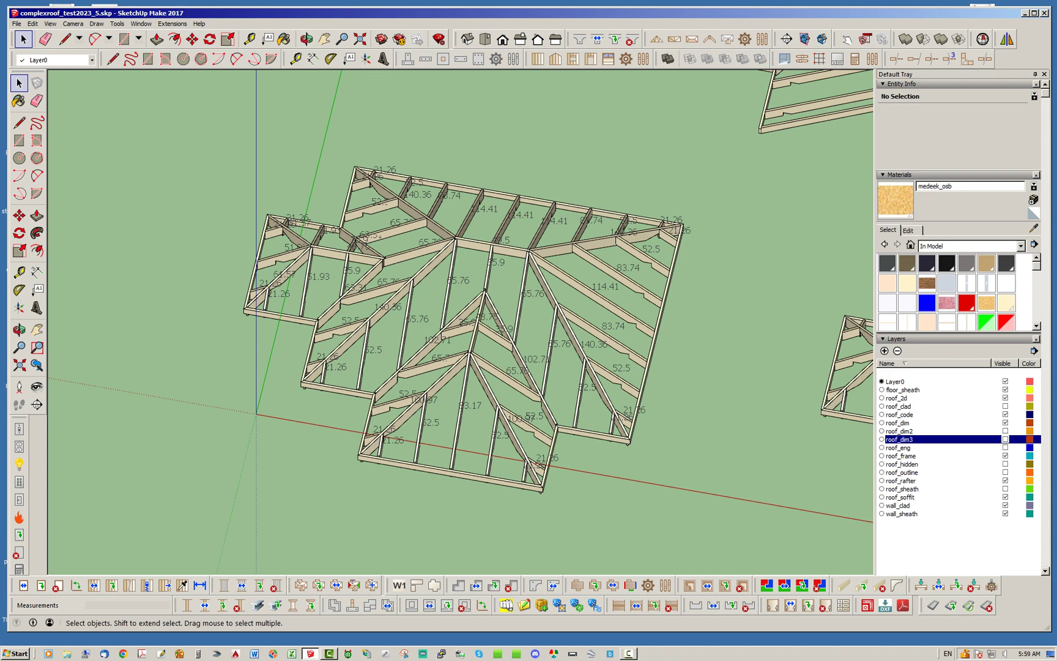
middle_click_drag(444, 291, 423, 328)
scroll(448, 318, "down", 2)
key("space")
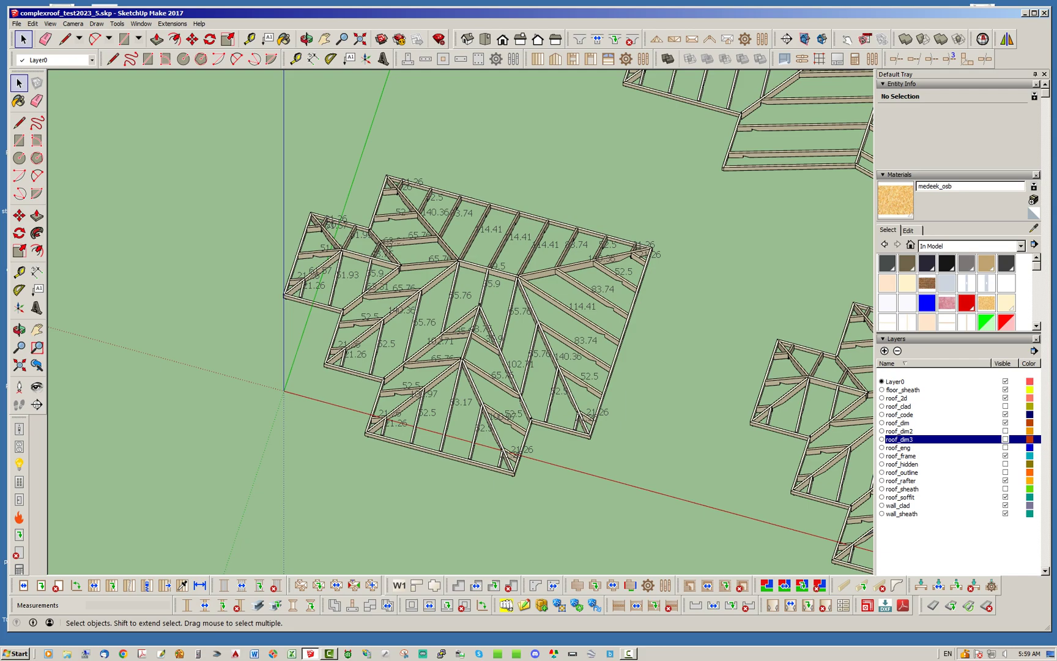
Switch to the desktop and open the exported file -stats-MDKBIM-20230919054156.csv in Excel
left_click(1026, 13)
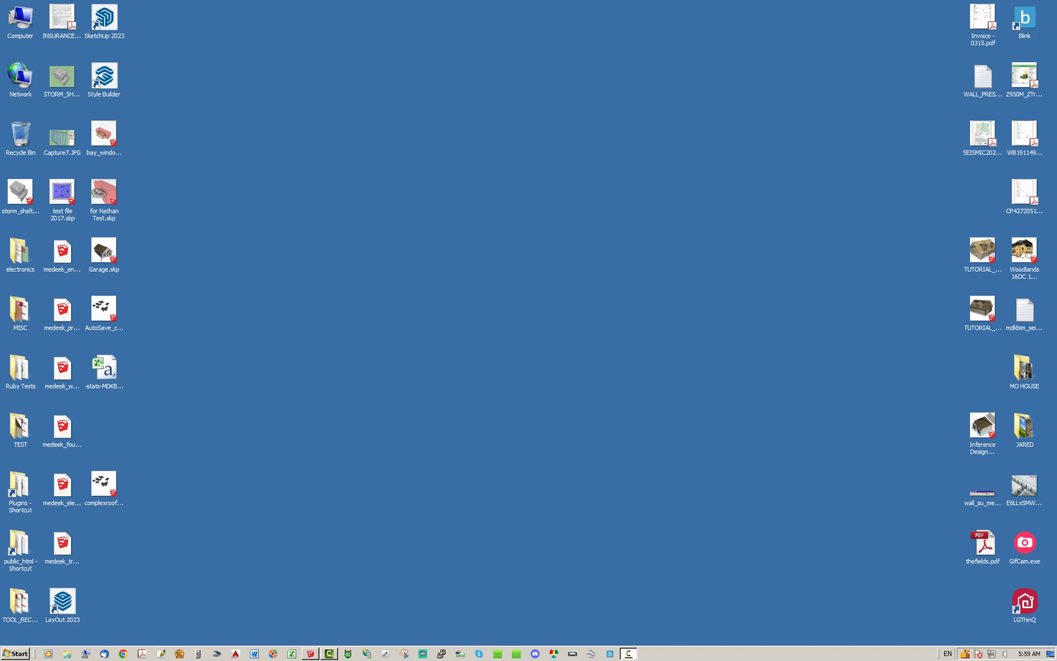
double_click(104, 369)
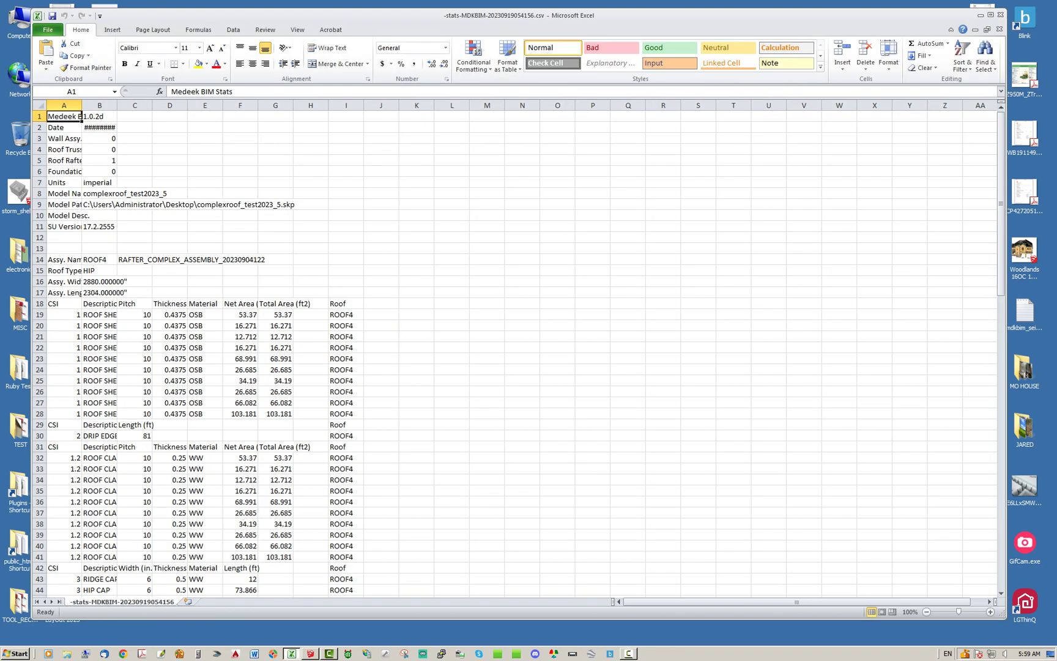
left_click_drag(520, 16, 542, 13)
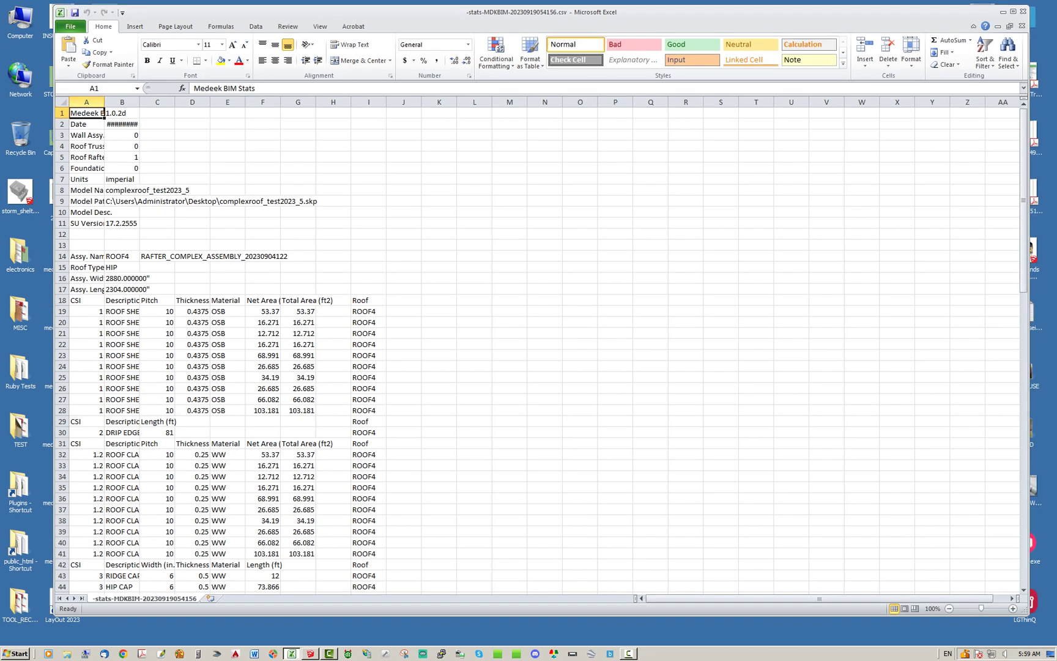
Set the width of columns A through I to 20 in the stats sheet
left_click(87, 101)
left_click_drag(87, 102, 387, 102)
right_click(367, 103)
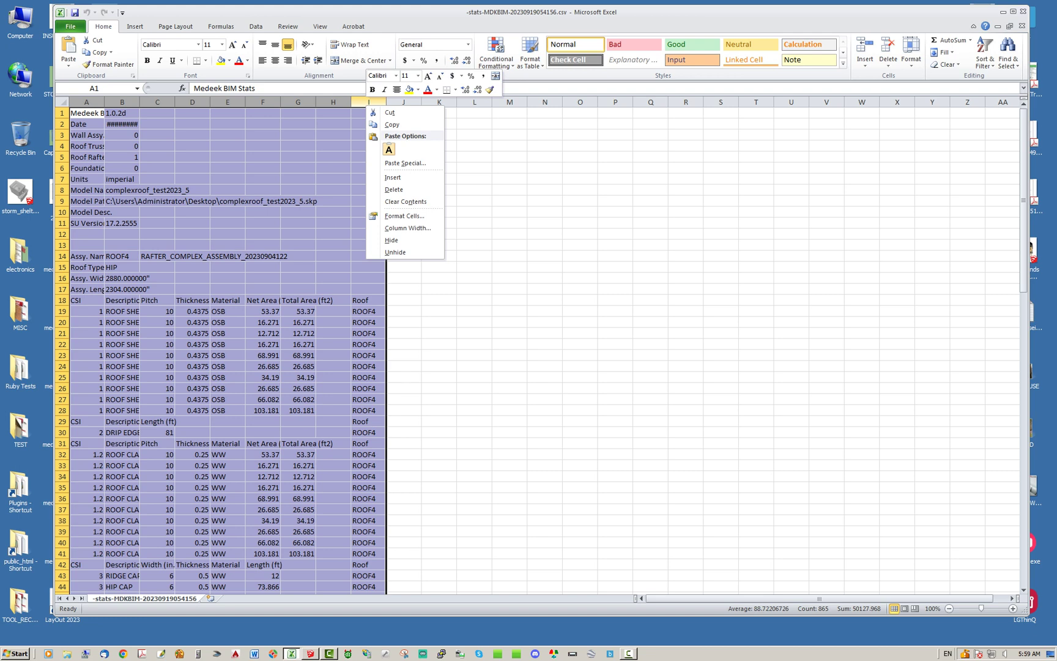
left_click(408, 228)
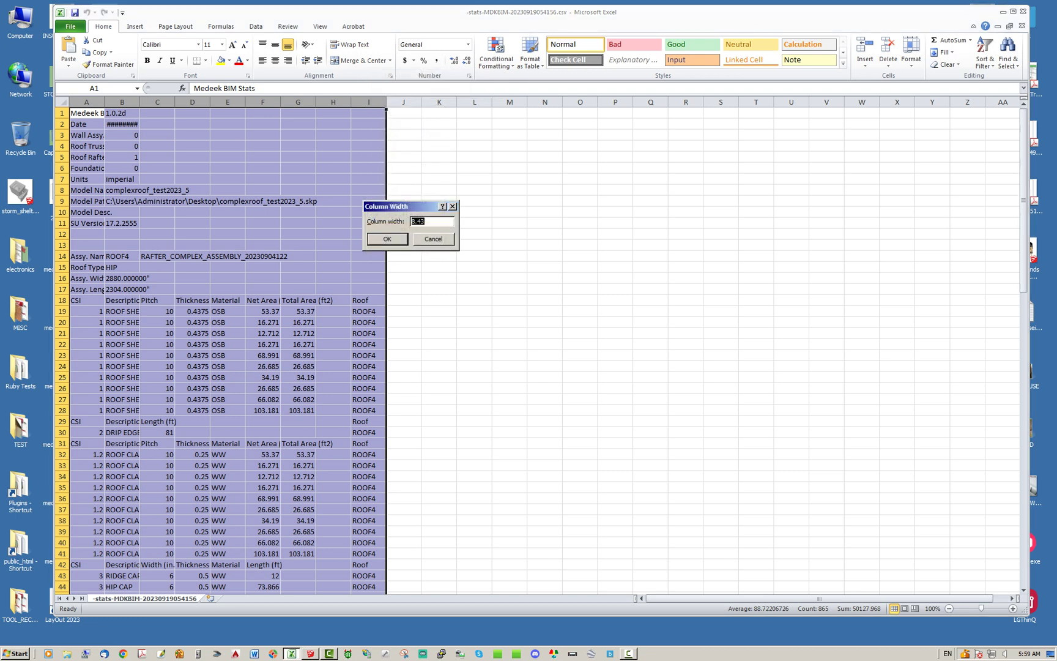
type("20")
key("Return")
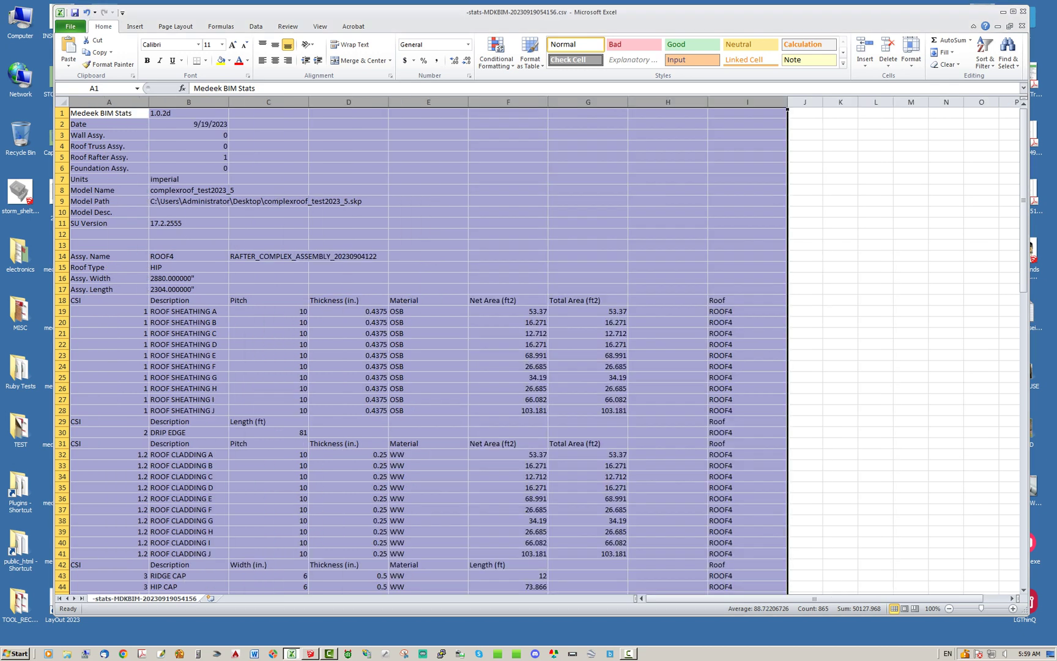
left_click(841, 267)
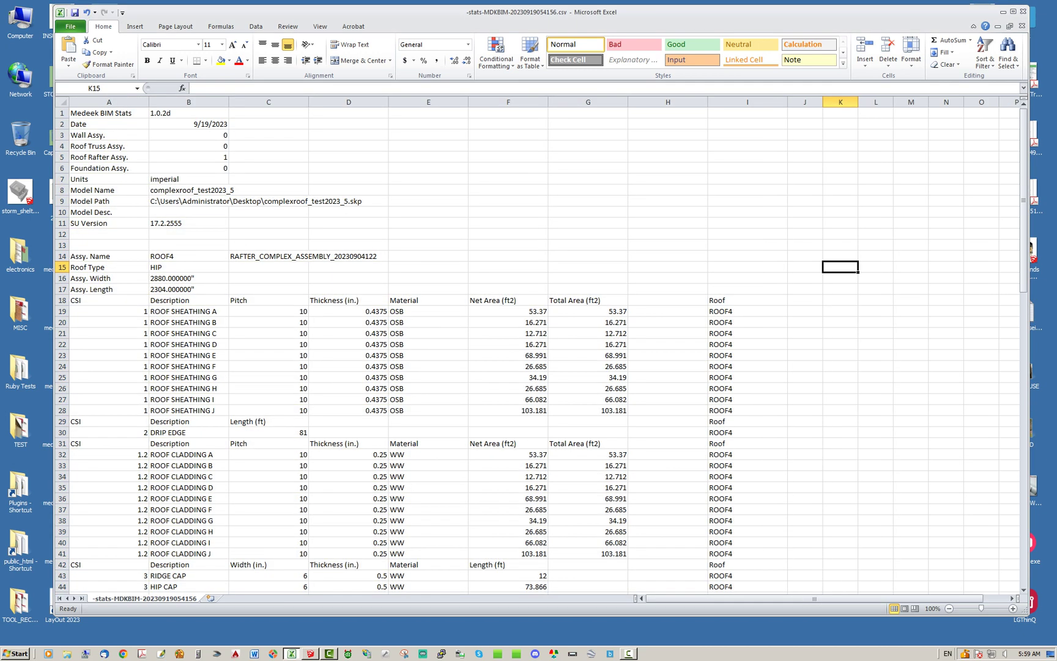
Review the ROOF4 sheathing, drip edge, cladding, and ridge and hip cap rows in the exported report
left_click(805, 356)
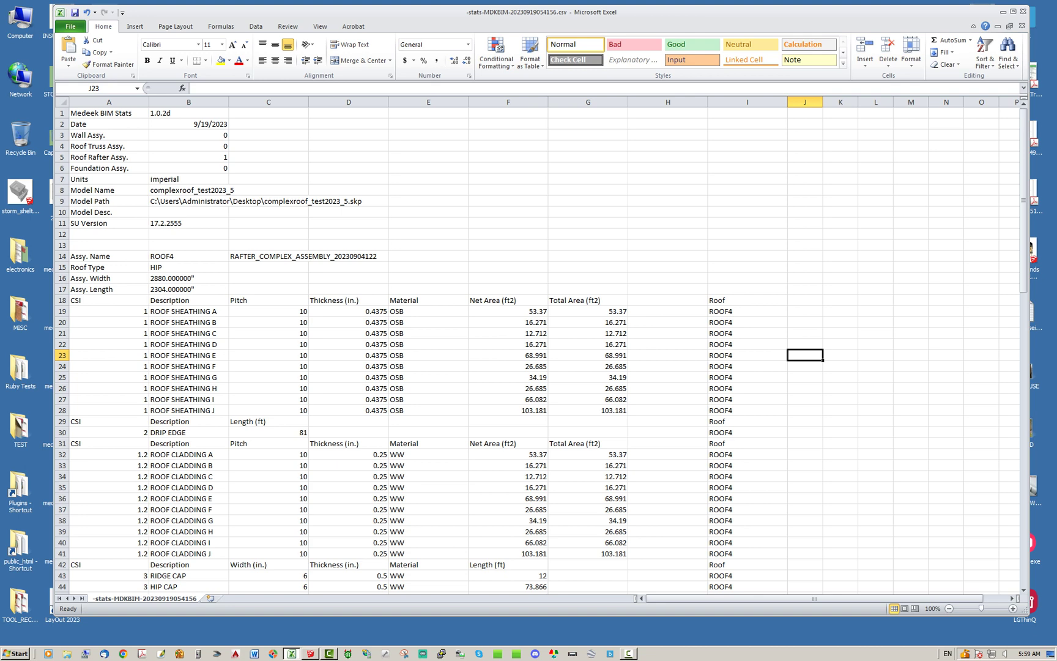
scroll(539, 348, "down", 4)
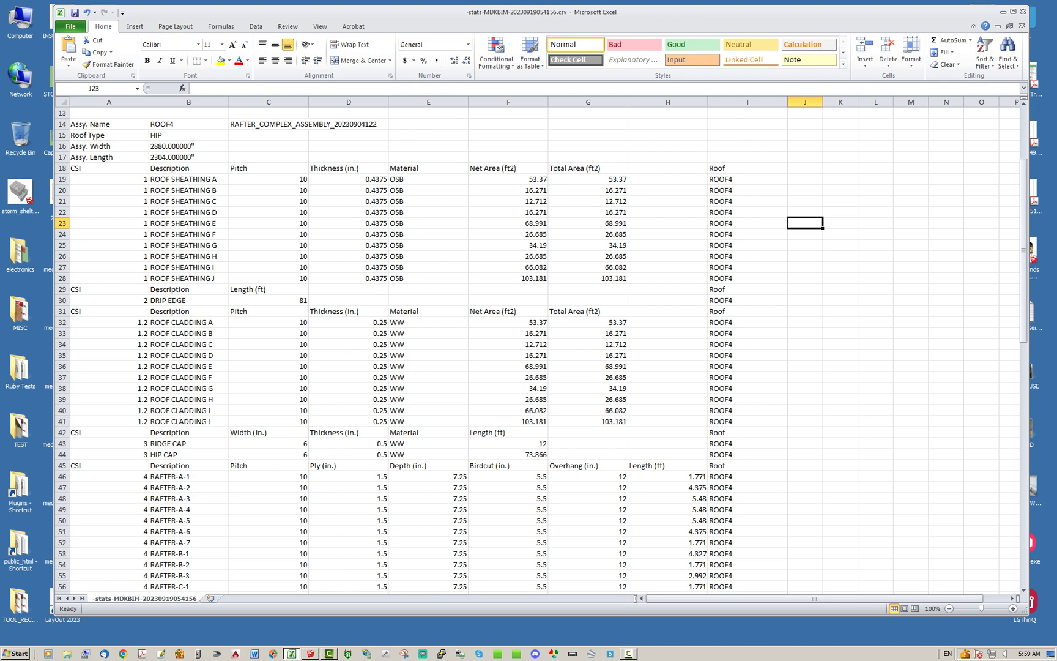
left_click(841, 367)
scroll(841, 367, "down", 4)
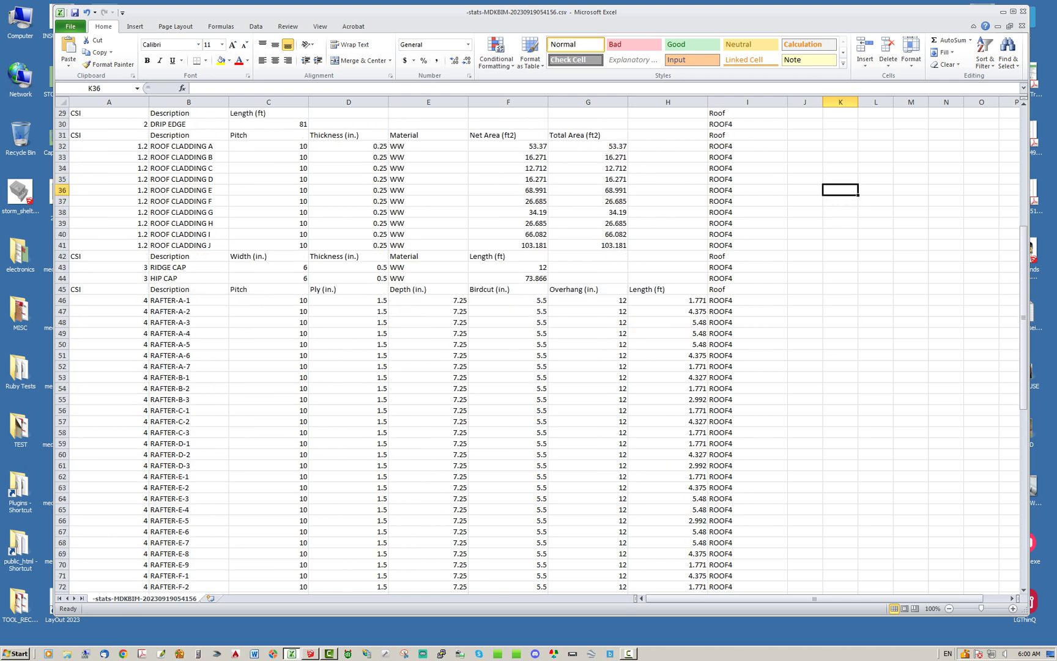
scroll(539, 348, "up", 4)
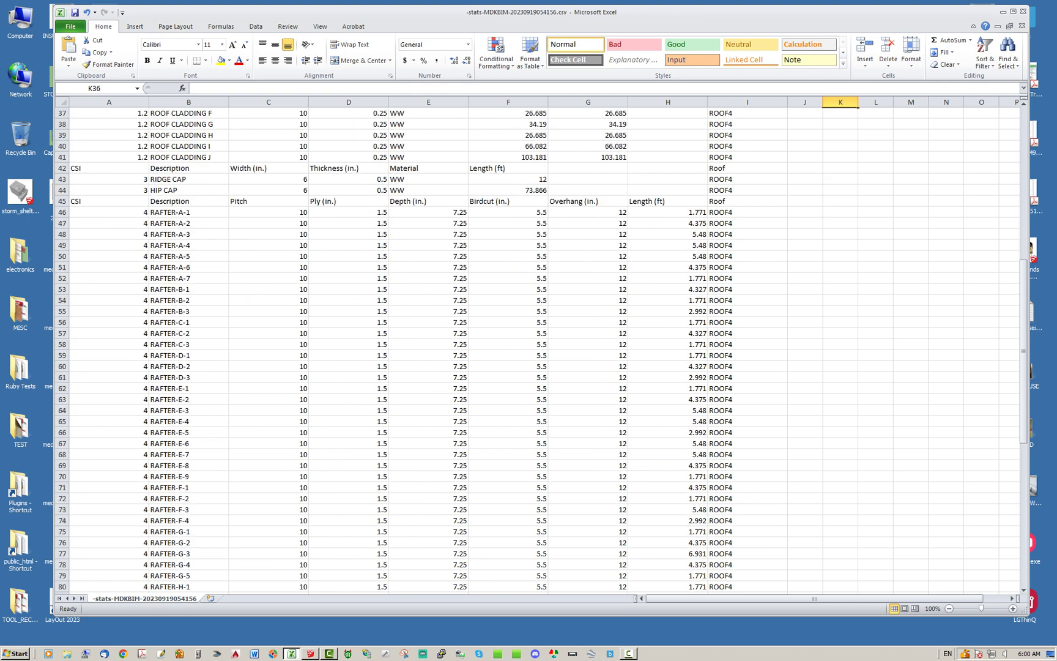
scroll(538, 349, "down", 3)
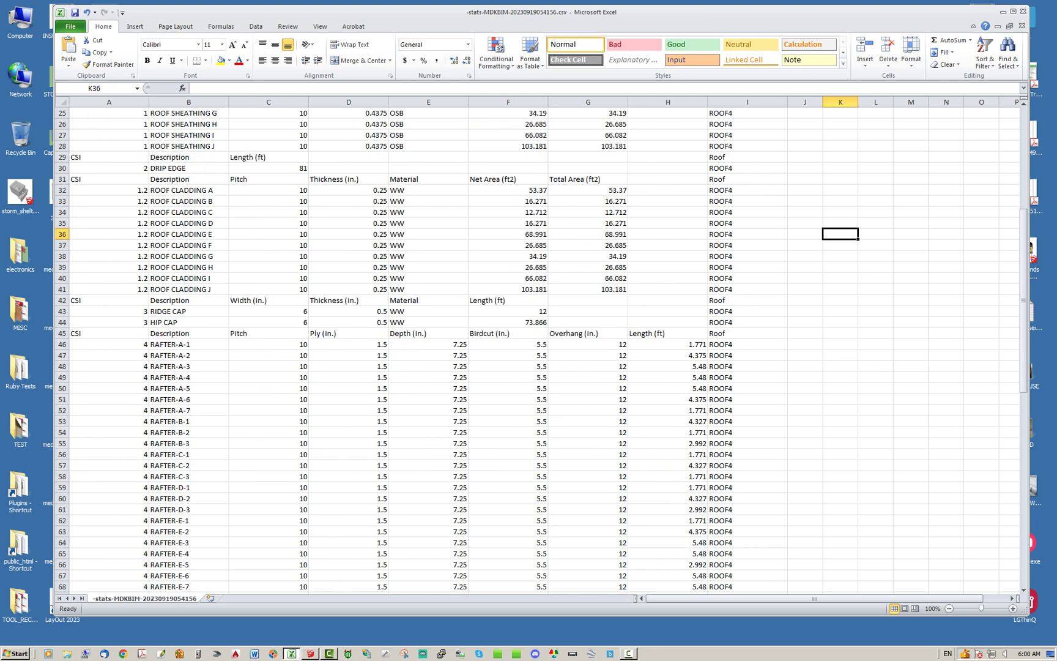
Inspect the individual rafter rows starting at RAFTER-A-1, including their pitch, depth, birdcut, overhang and length
left_click_drag(184, 344, 746, 399)
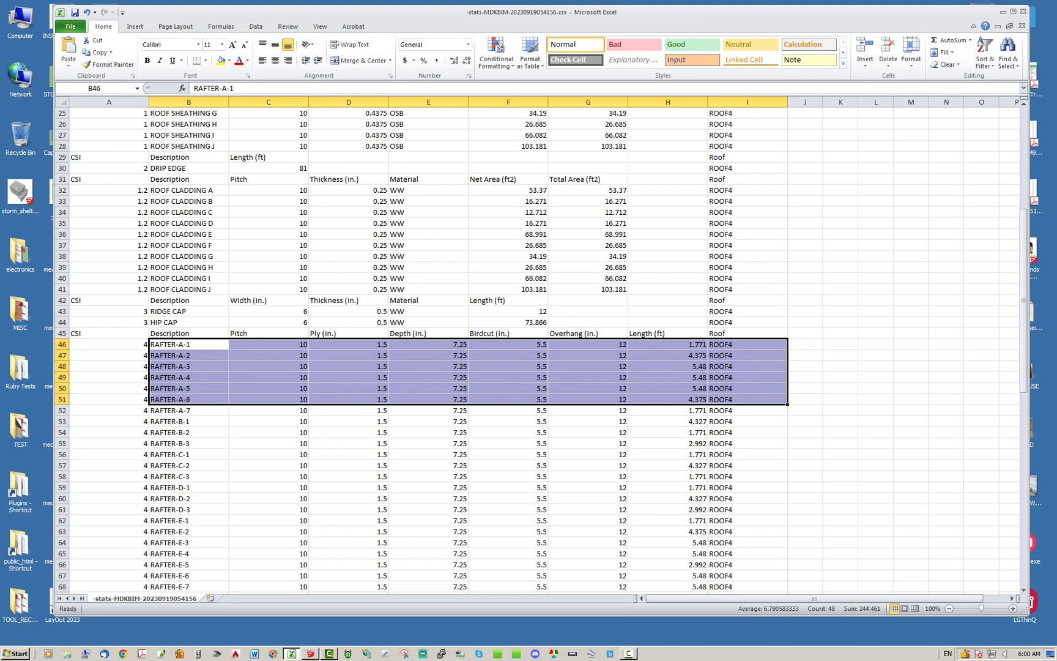
left_click(189, 411)
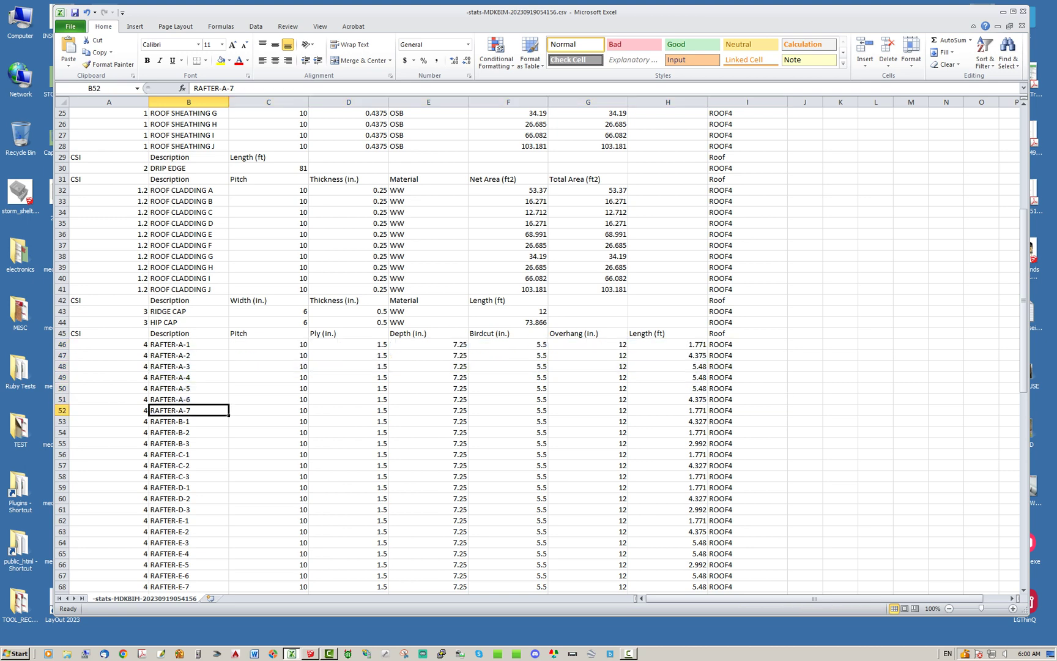
scroll(188, 410, "down", 4)
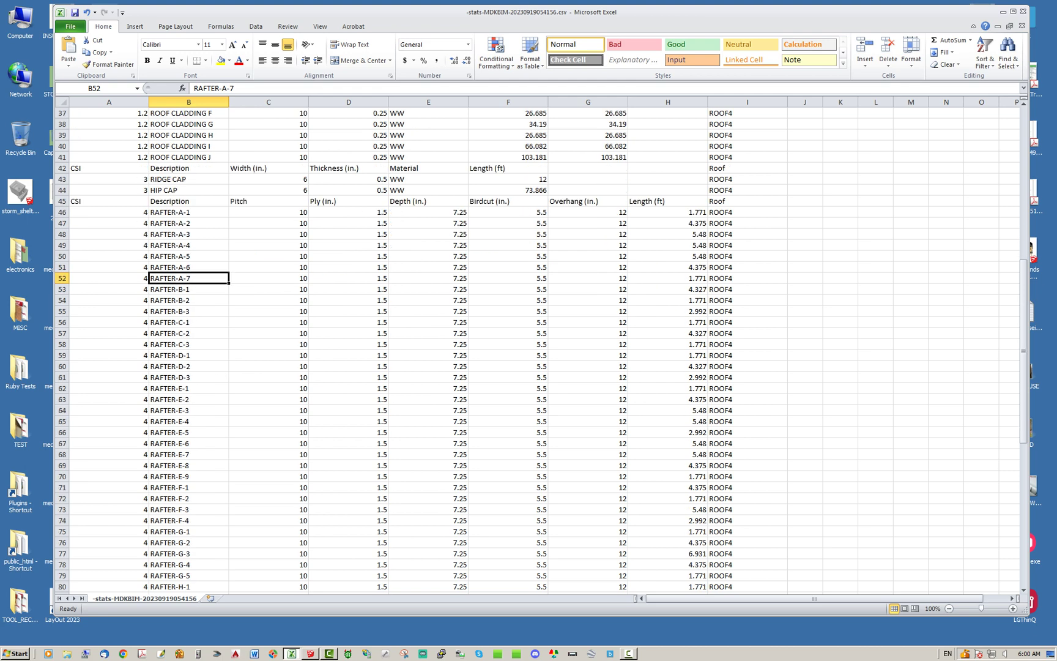
scroll(189, 410, "down", 9)
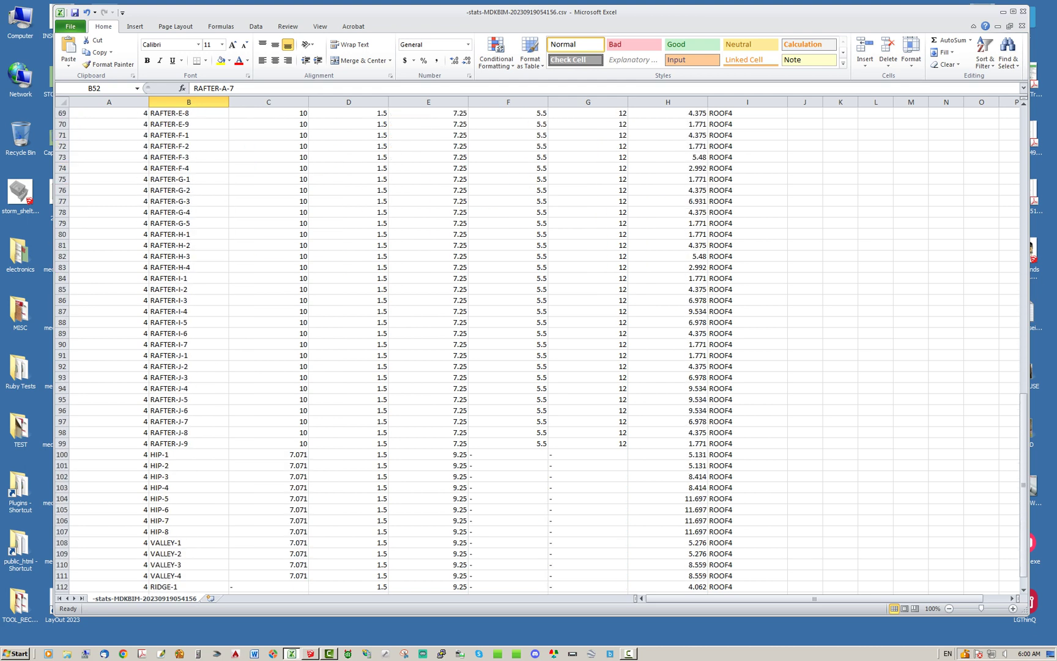
scroll(188, 410, "up", 8)
scroll(539, 349, "up", 3)
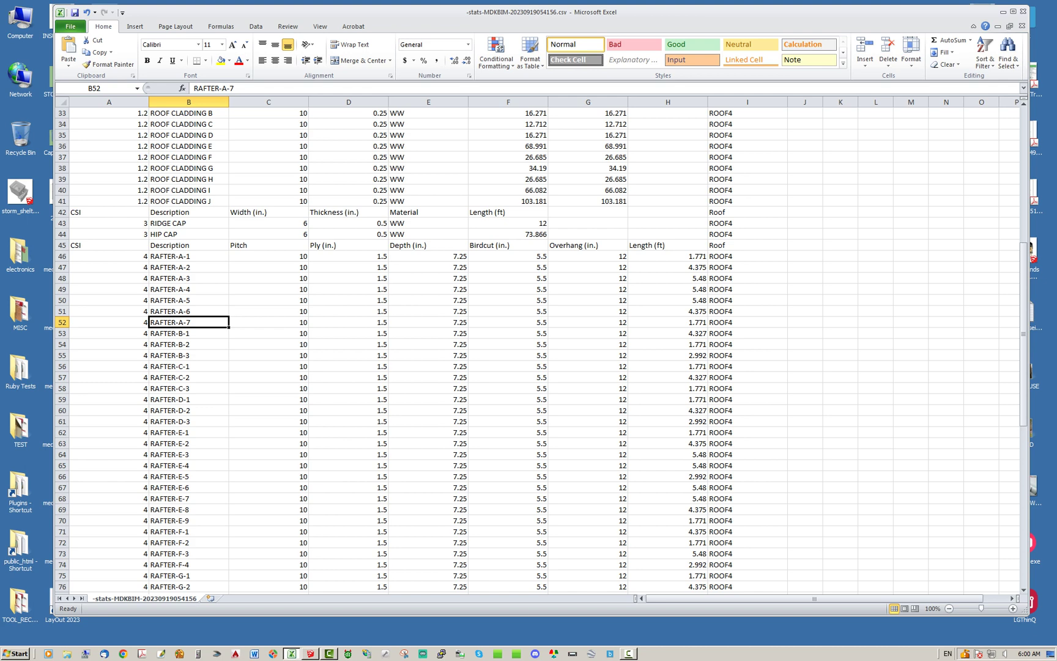
Review the remaining rafter rows through the hip, valley and ridge members at the end of the report
scroll(539, 348, "down", 8)
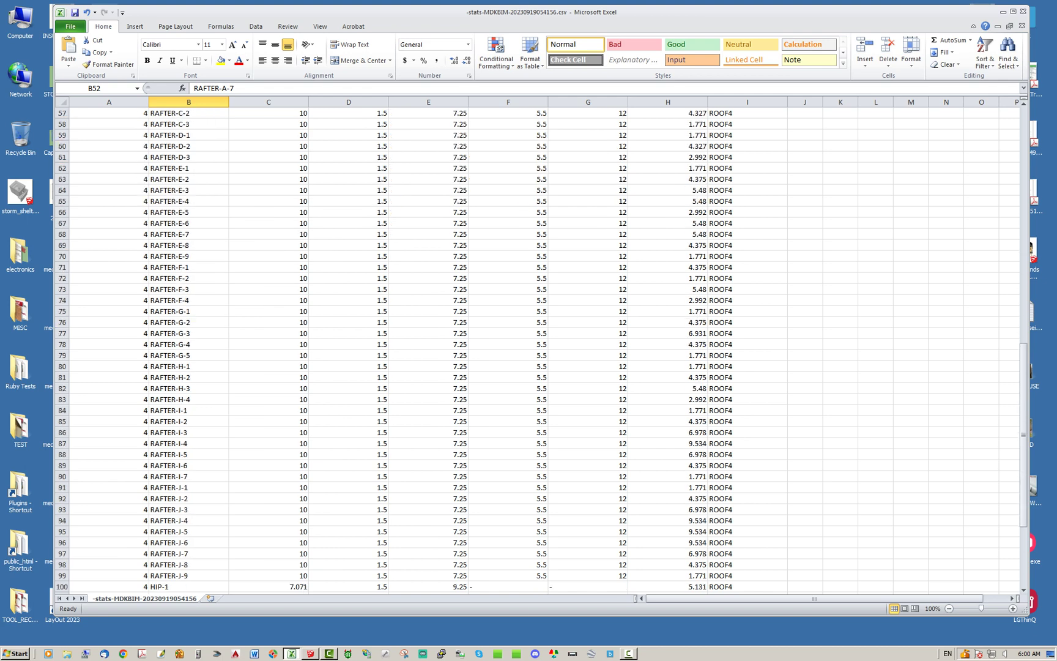
scroll(538, 349, "down", 3)
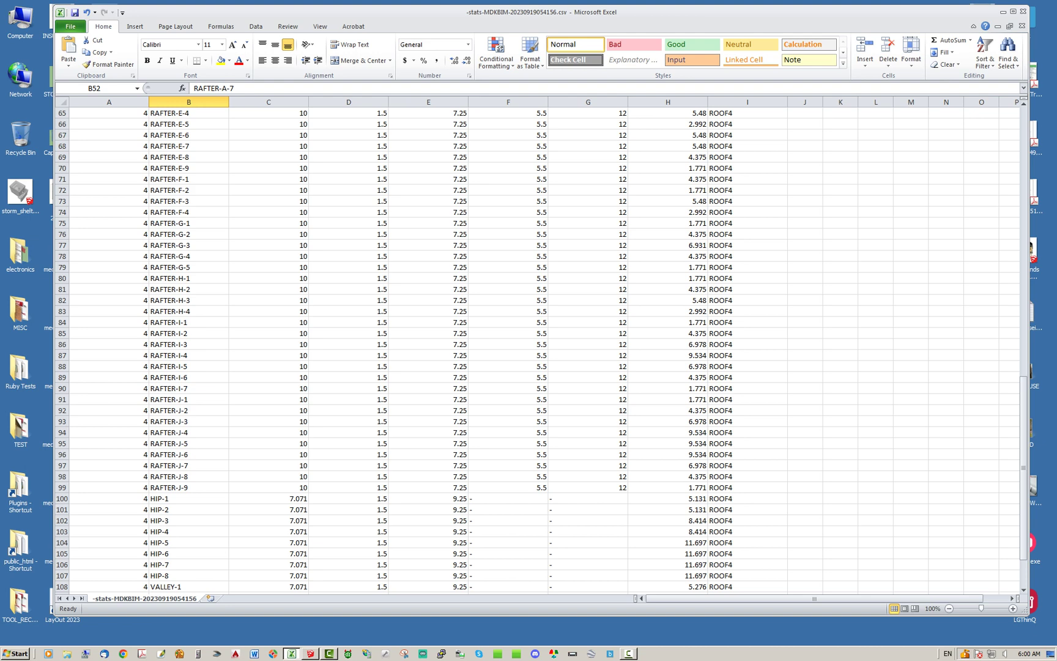
scroll(539, 343, "down", 3)
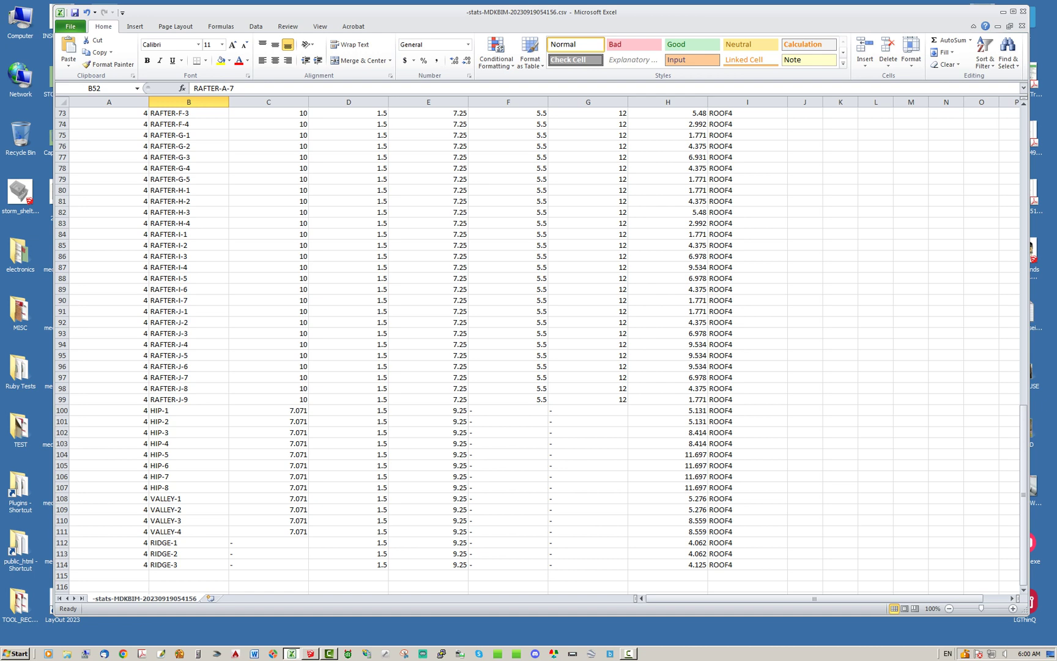
left_click_drag(184, 410, 184, 565)
scroll(538, 348, "down", 1)
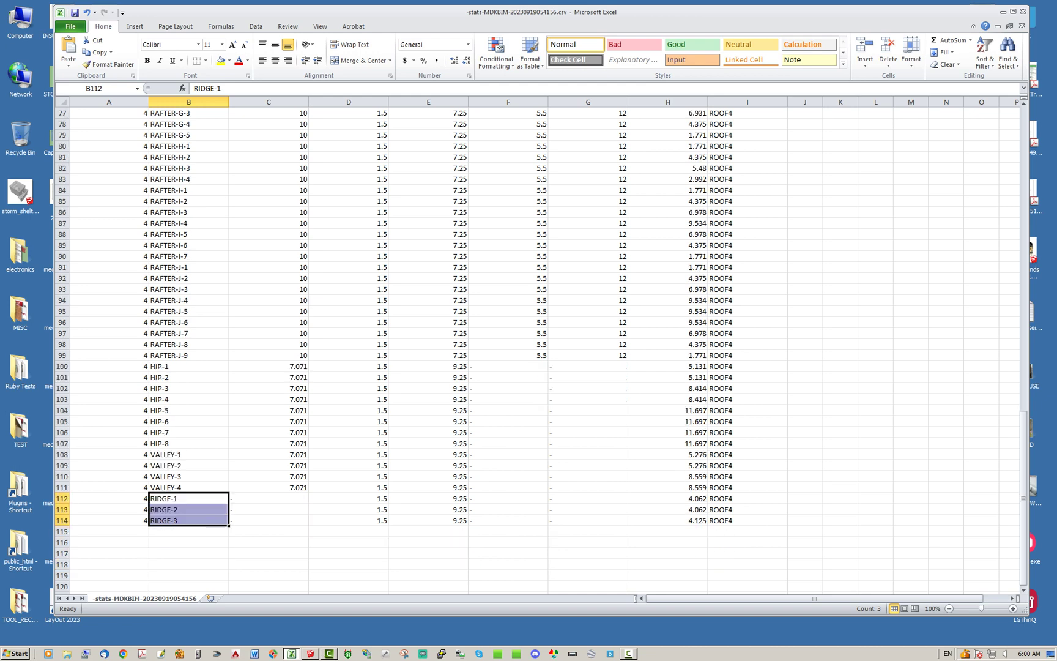
scroll(538, 349, "up", 7)
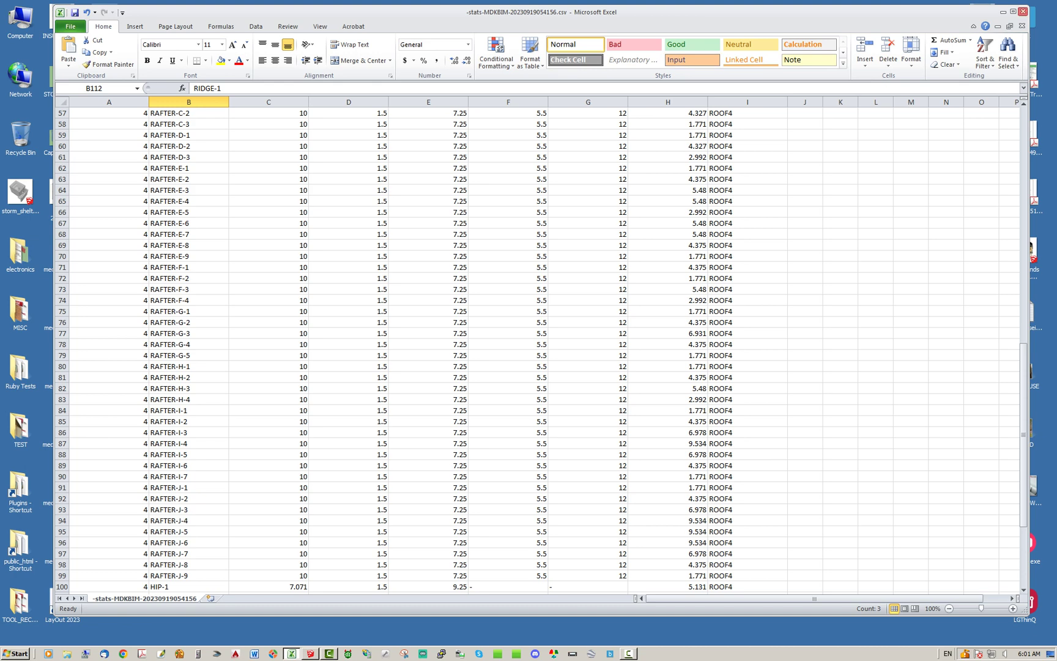
Close the stats workbook without saving the changes and switch back to the SketchUp model
left_click(1022, 12)
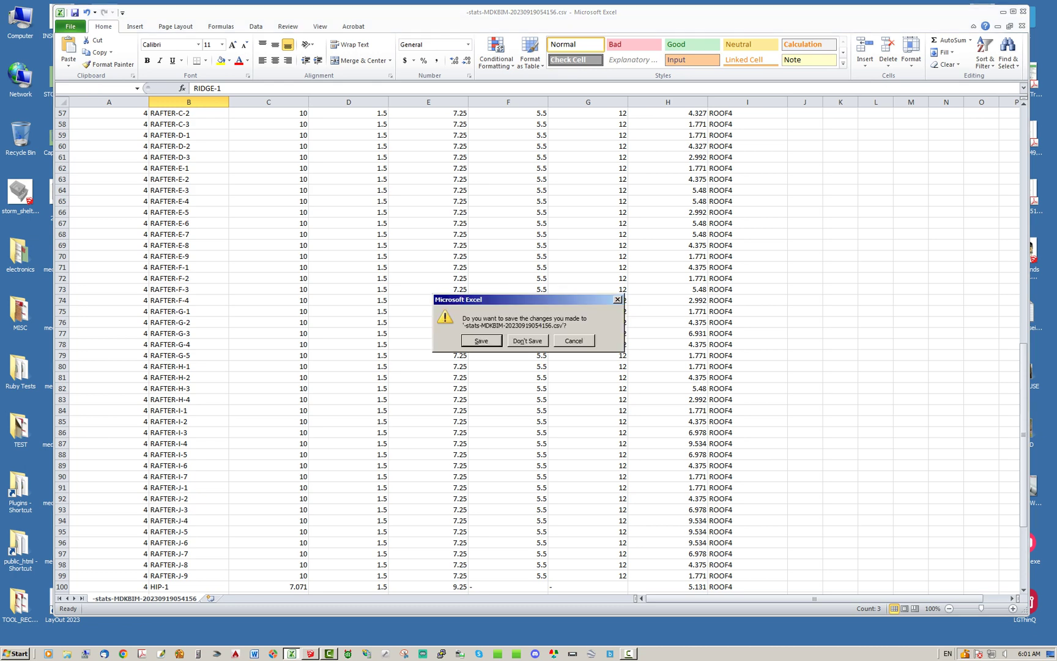
left_click(527, 341)
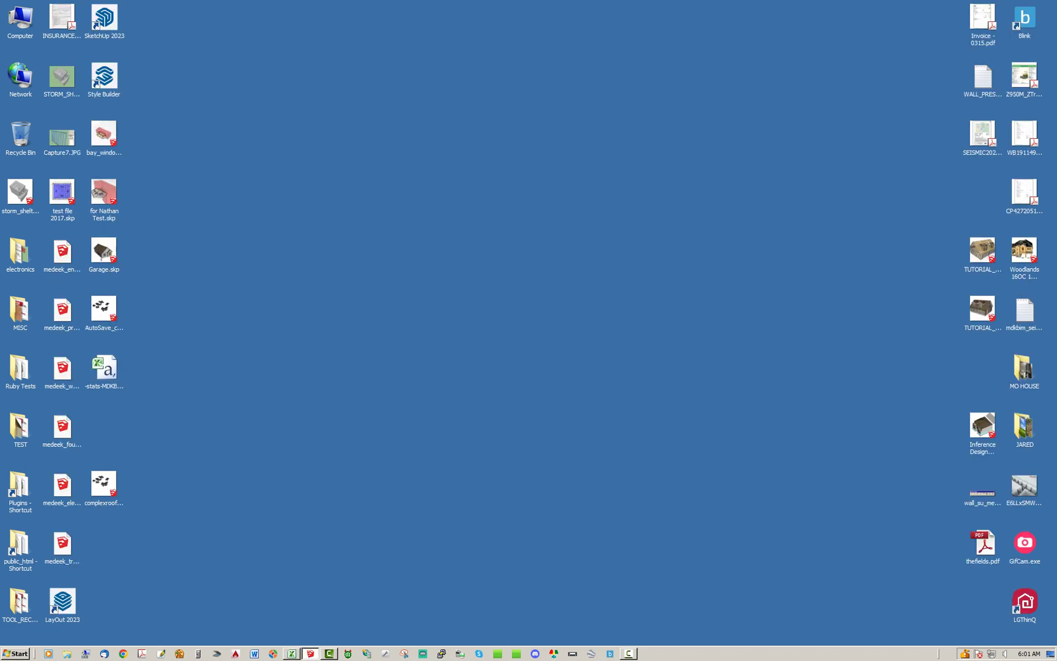
left_click(311, 654)
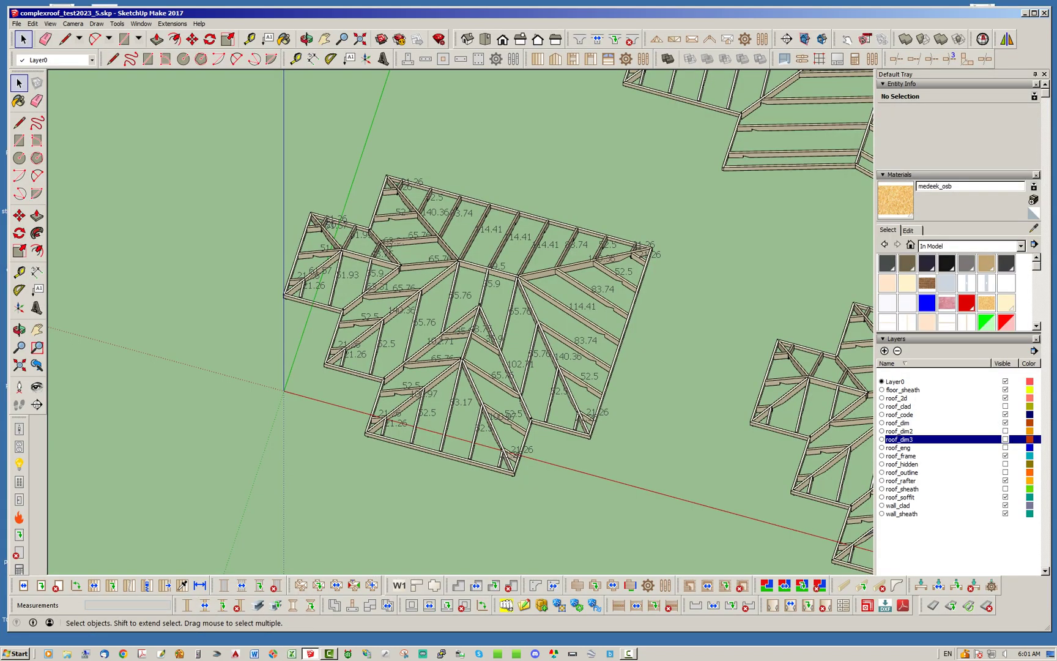
Calculate the Medeek Estimator quantities for the large multi-wing complex roof farther along the red axis, with Draw Rafter Labels enabled
scroll(205, 271, "down", 6)
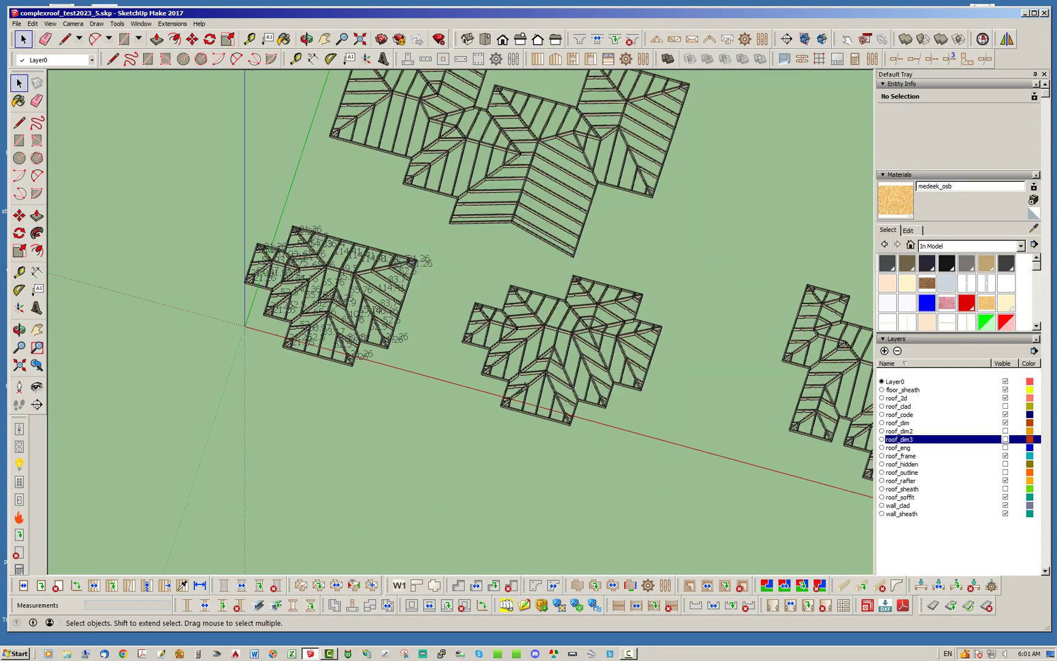
scroll(465, 308, "up", 2)
middle_click_drag(551, 367, 503, 318)
left_click(535, 330)
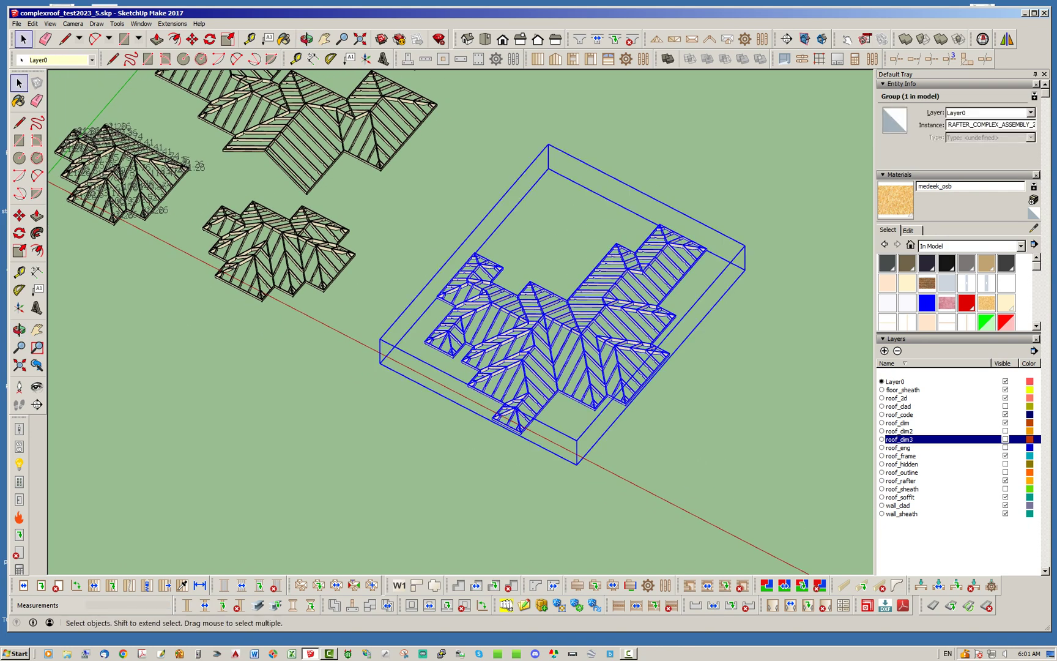
left_click(855, 59)
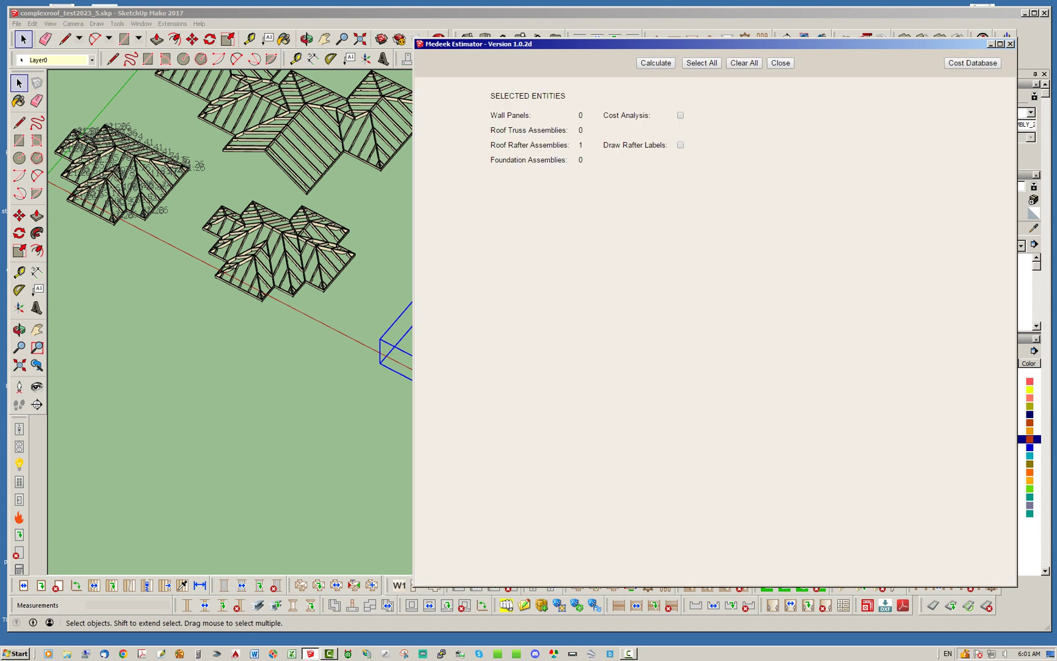
left_click(656, 62)
Review the sheathing, drip edge, cladding, and ridge and hip cap quantities in the estimator's roof rafter data
scroll(710, 337, "down", 10)
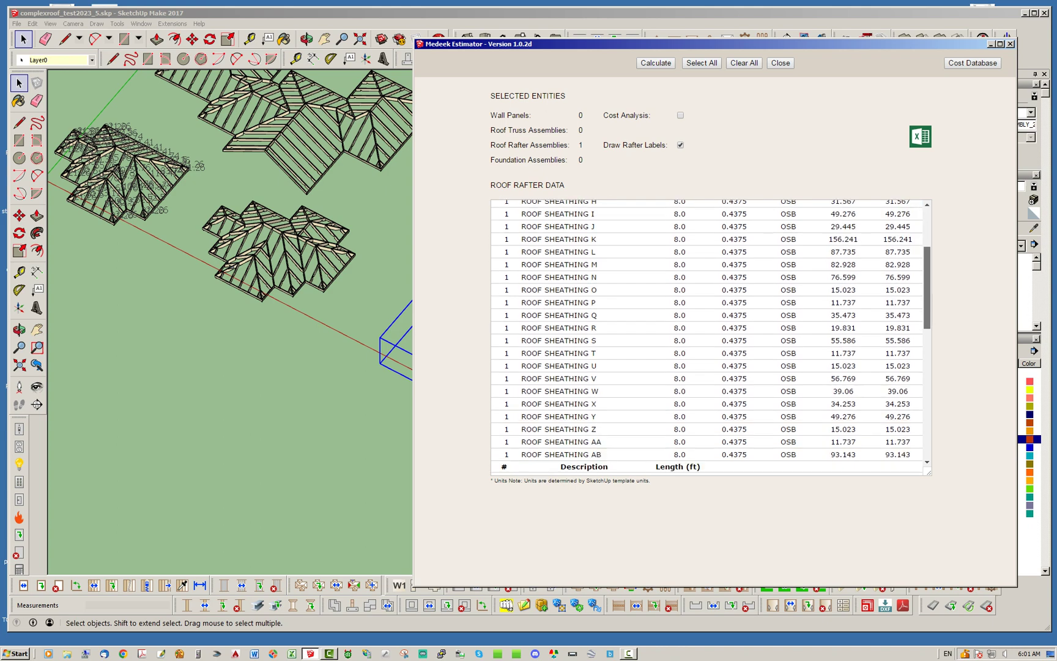
scroll(710, 337, "up", 9)
scroll(710, 336, "down", 10)
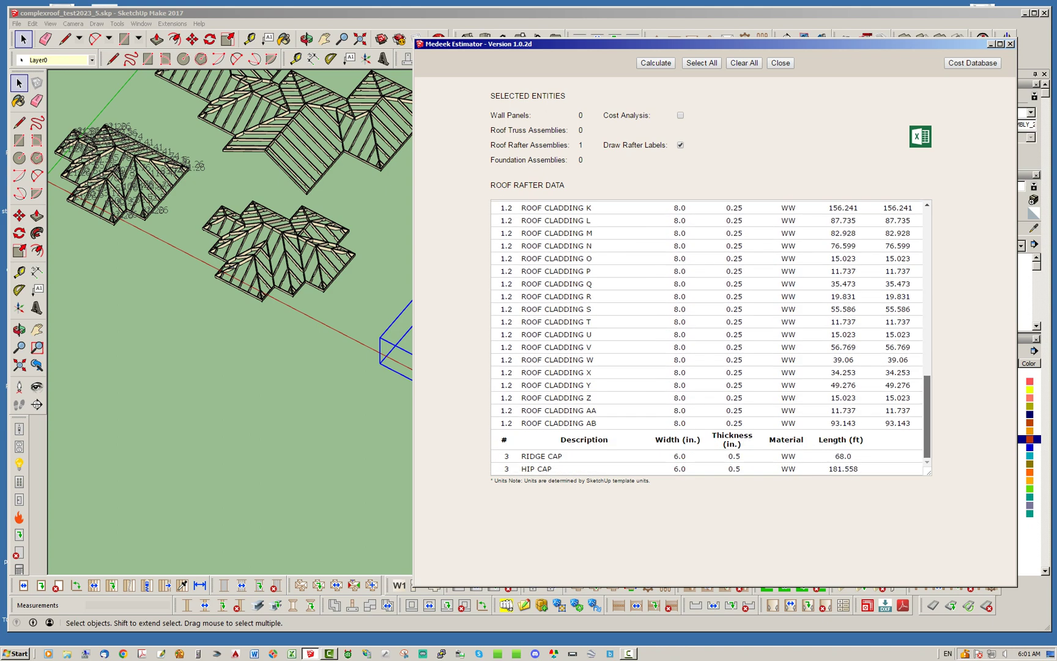
scroll(710, 337, "up", 10)
scroll(710, 336, "down", 4)
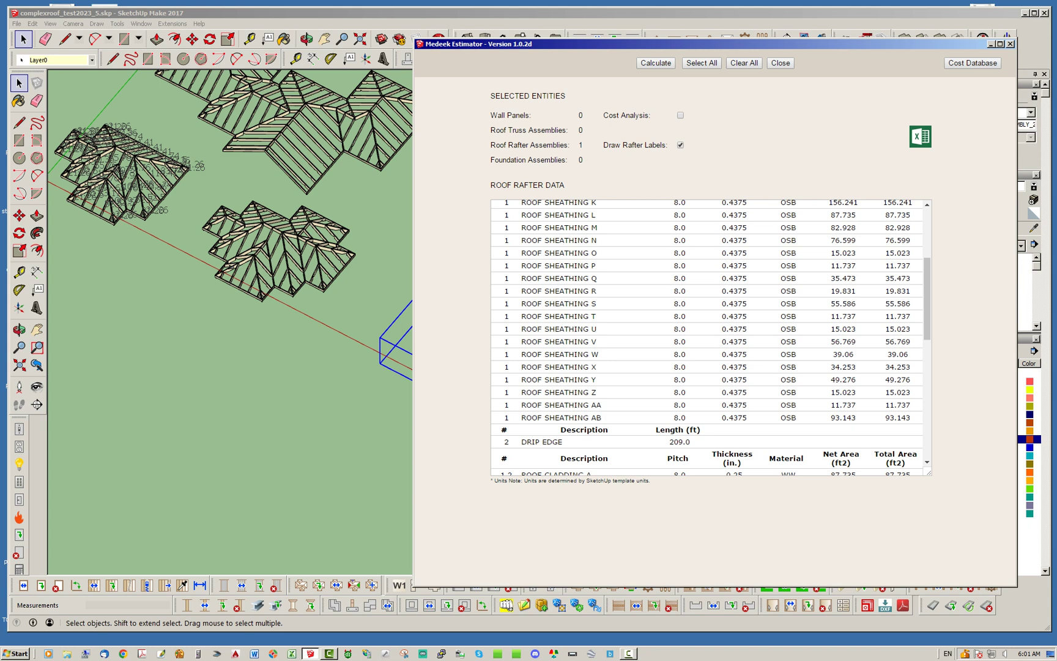
Export the large roof's estimate as a CSV report, overwriting -stats-MDKBIM-20230919054156.csv on the Desktop, and close the estimator
left_click_drag(927, 299, 928, 250)
left_click(920, 137)
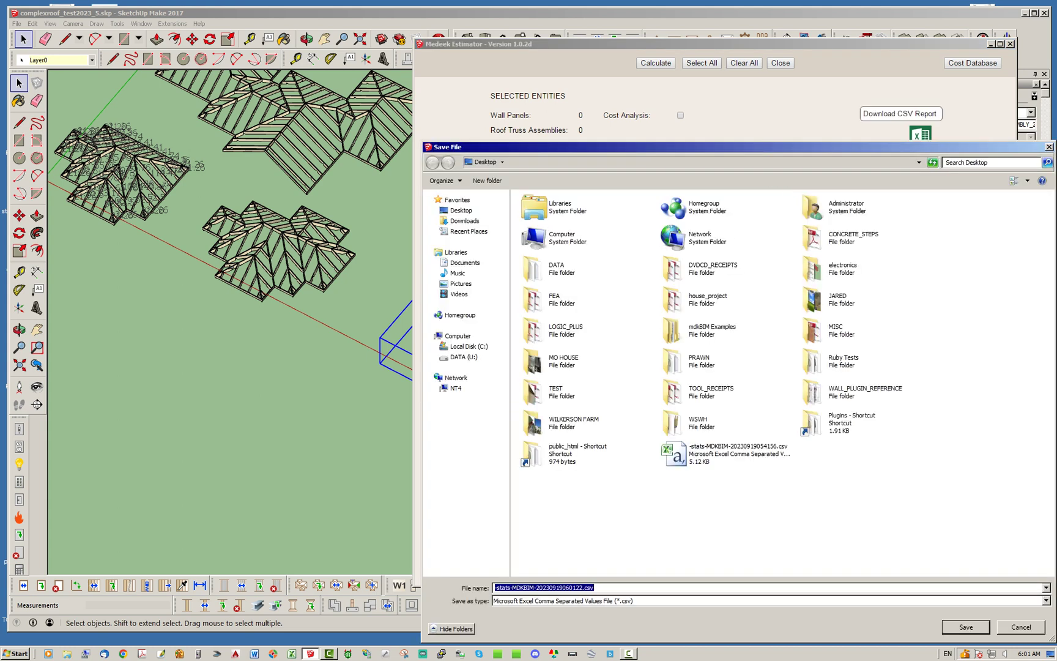
left_click(727, 454)
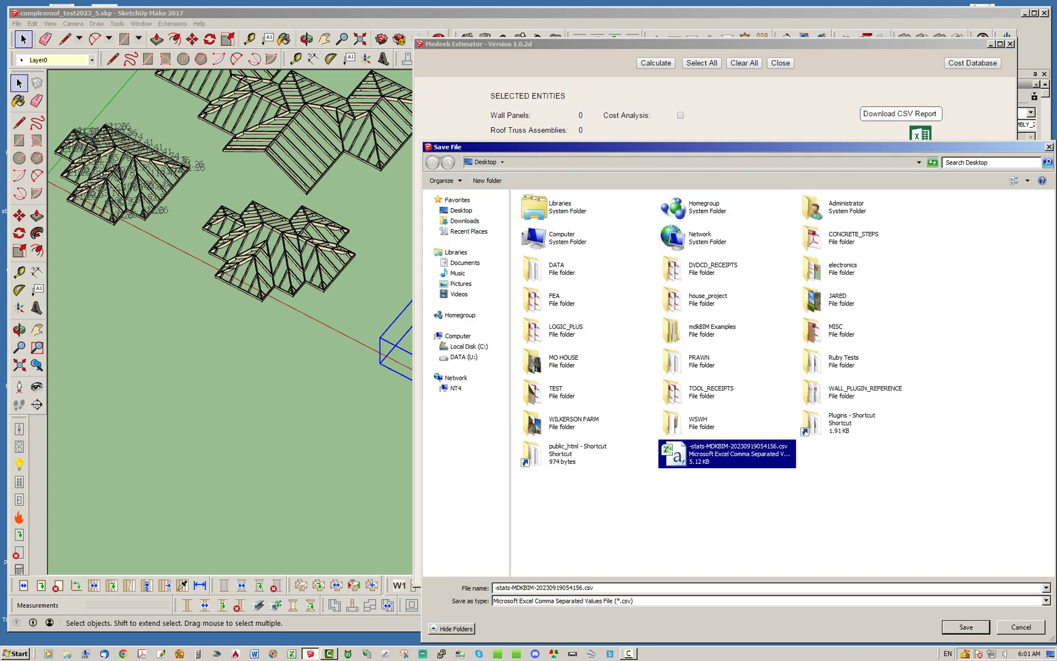
key("Return")
left_click(564, 331)
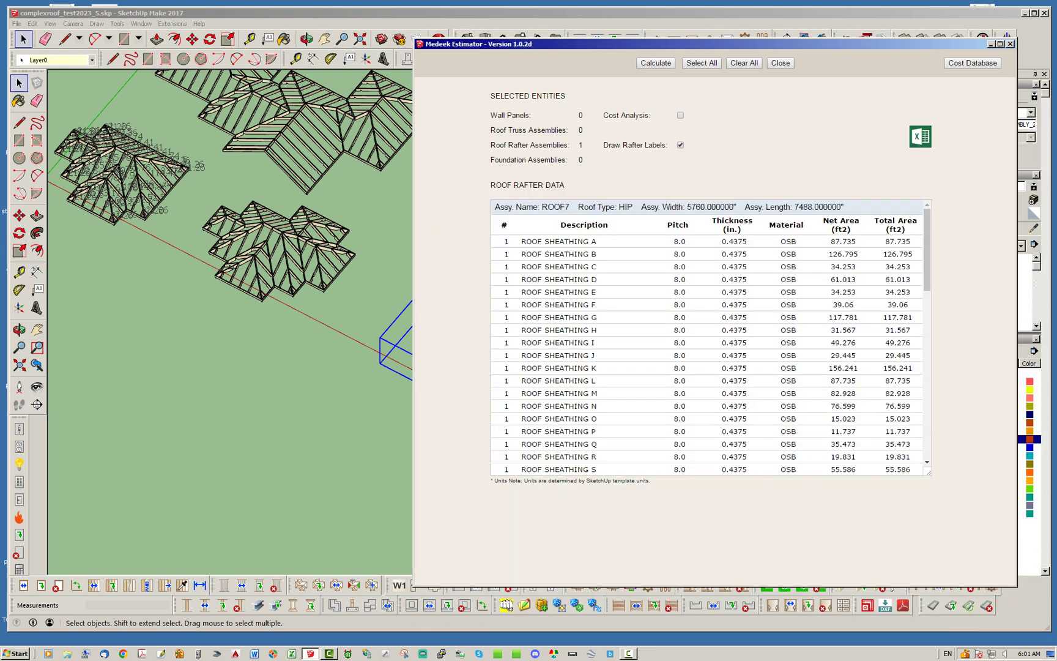
left_click(780, 63)
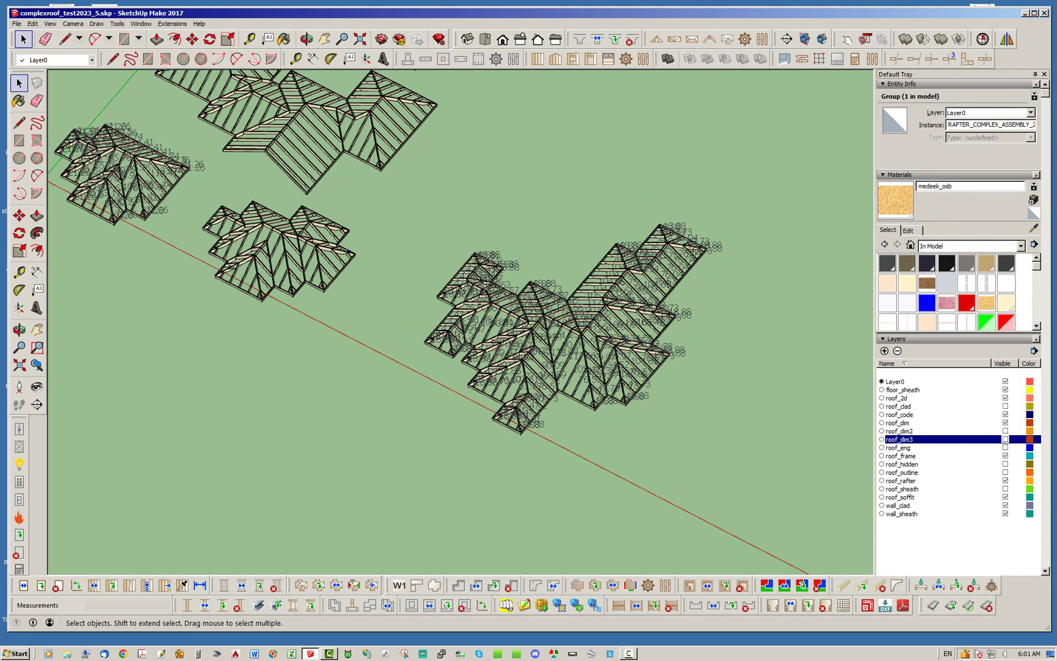
Examine the rafter length labels across the large multi-wing roof in top view
left_click(441, 220)
middle_click_drag(440, 220, 551, 330)
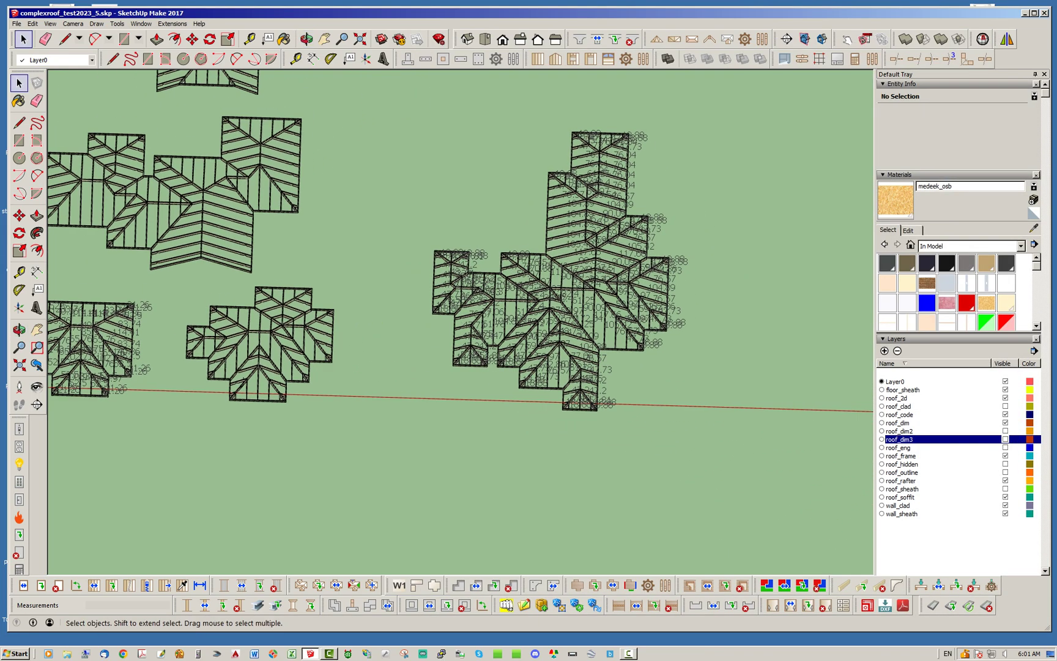
left_click(486, 39)
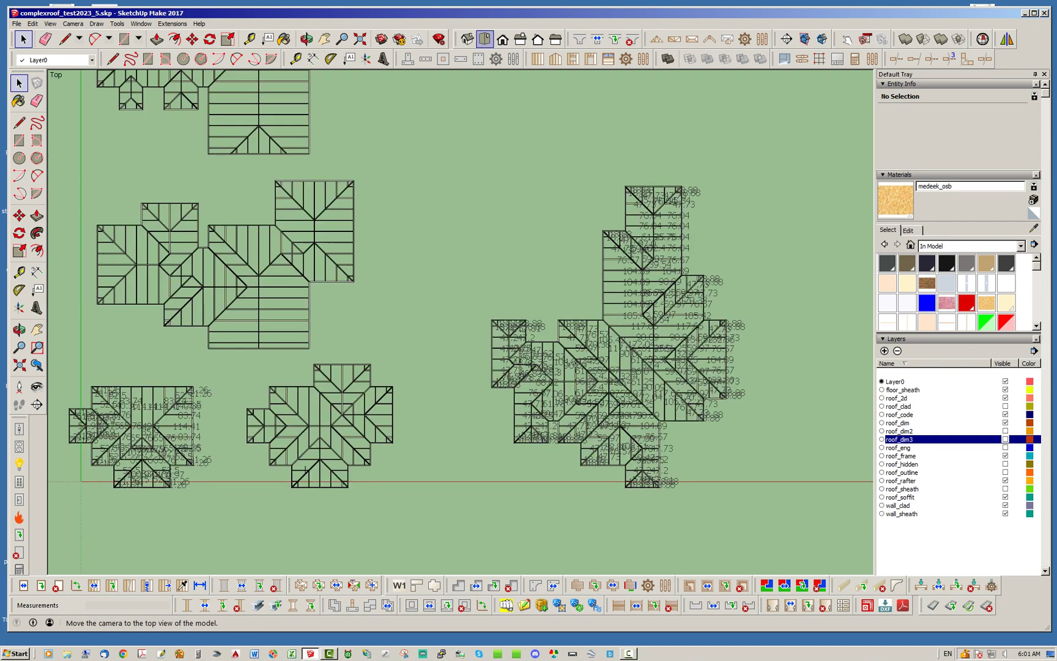
scroll(616, 398, "up", 5)
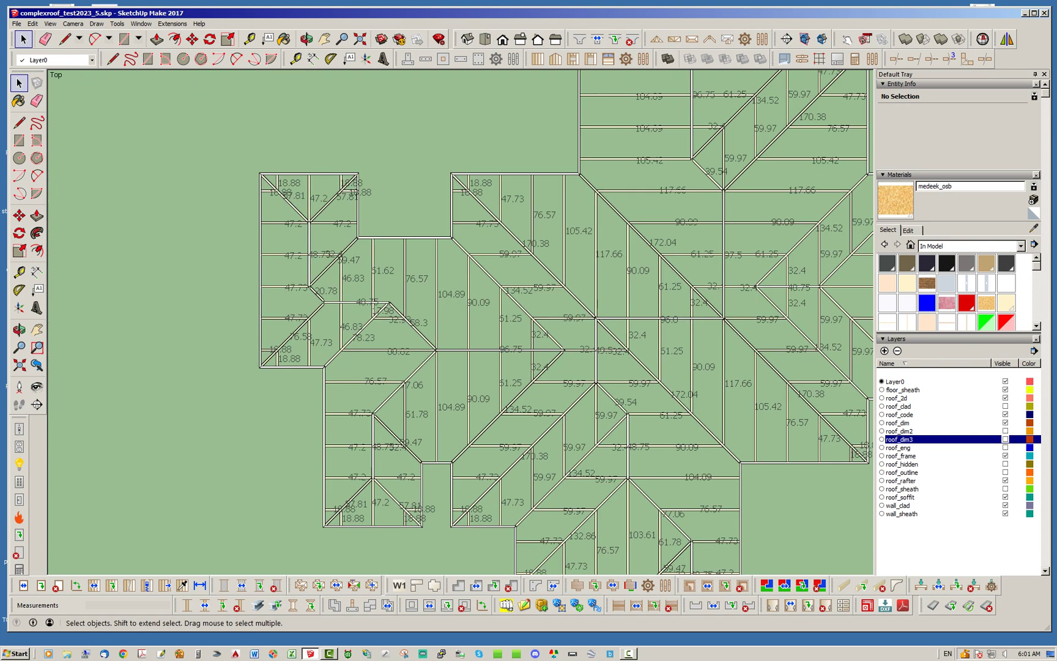
scroll(383, 309, "up", 3)
scroll(340, 284, "down", 4)
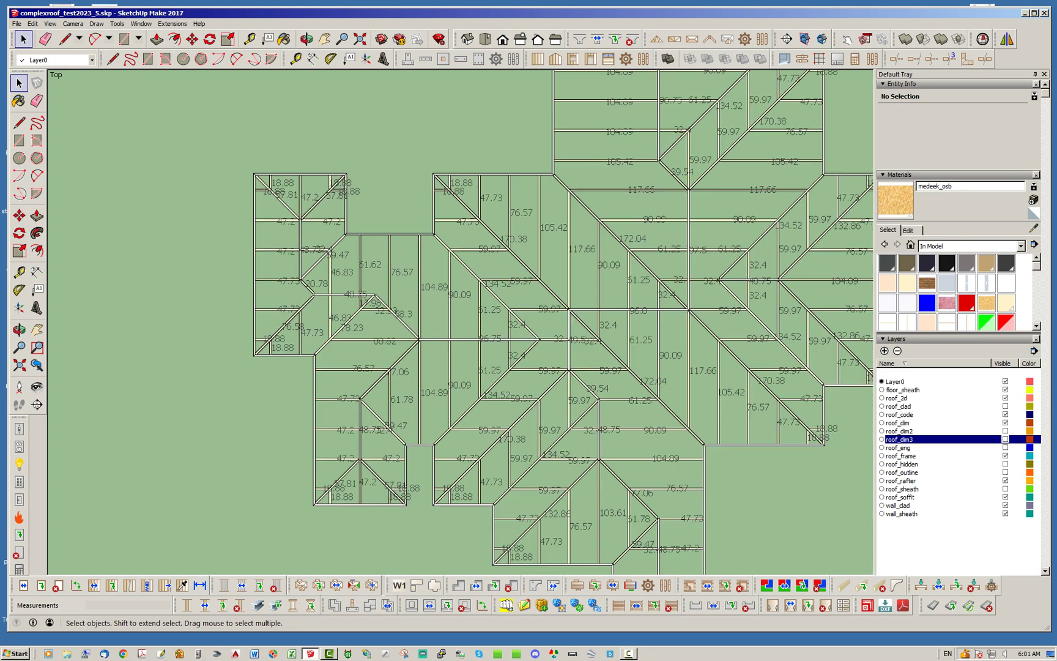
scroll(431, 211, "down", 3)
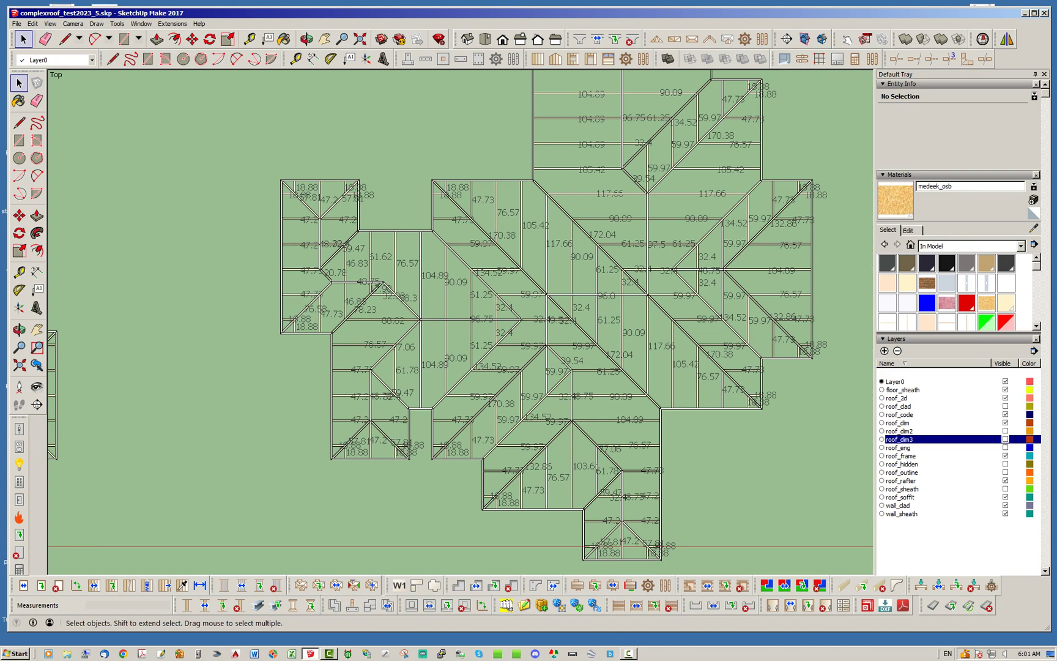
scroll(472, 288, "up", 2)
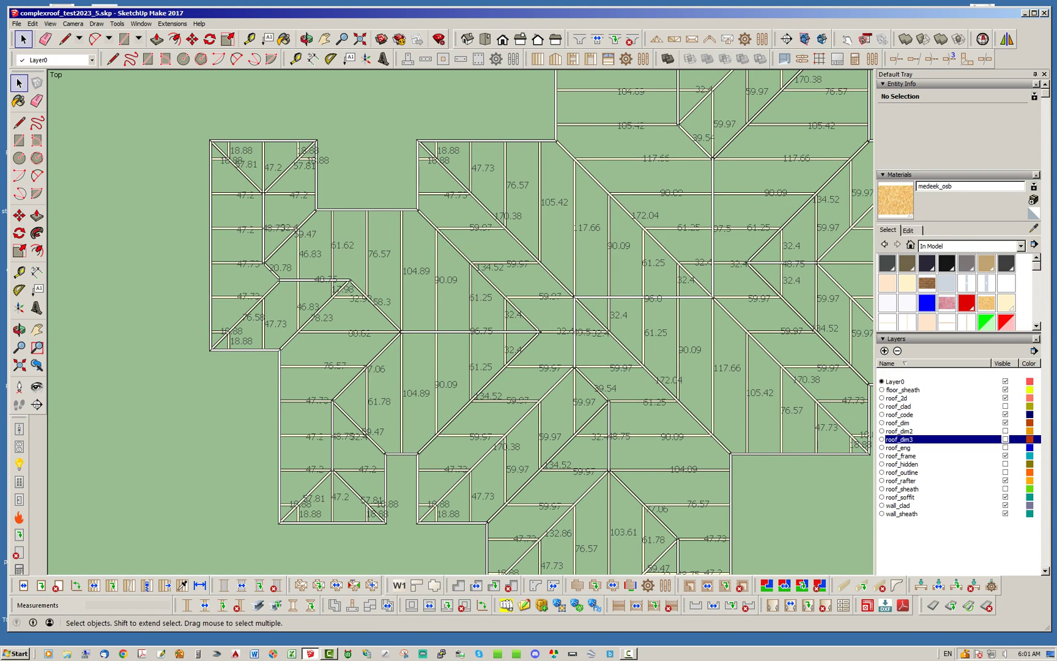
scroll(500, 252, "down", 4)
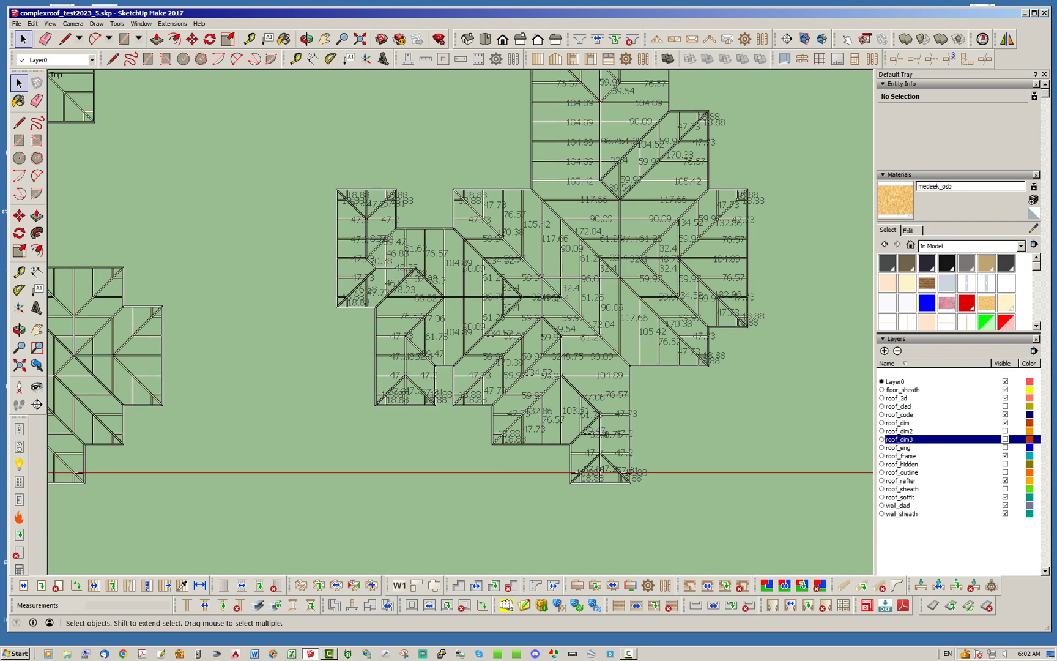
scroll(516, 292, "up", 1)
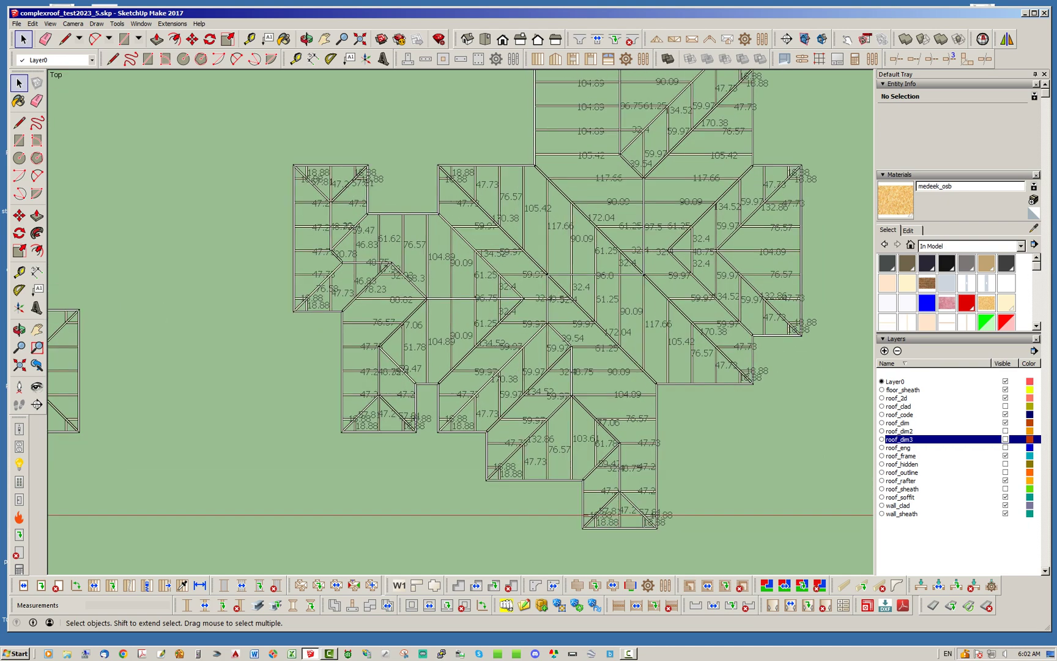
scroll(642, 321, "down", 2)
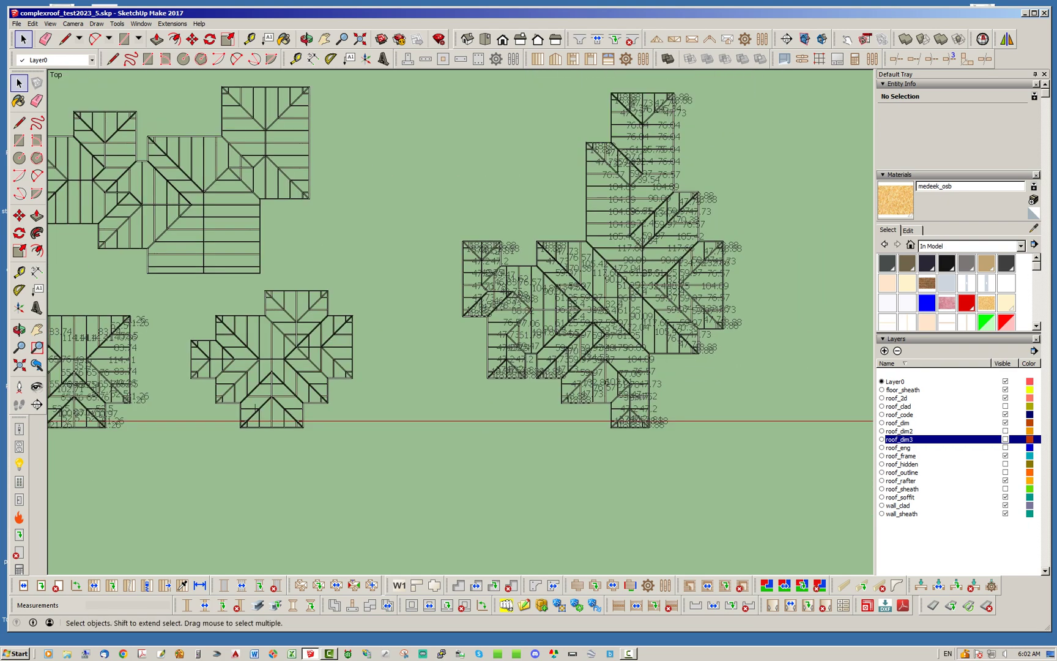
Minimize the model window and open the exported stats CSV from the desktop in Excel
left_click(1025, 12)
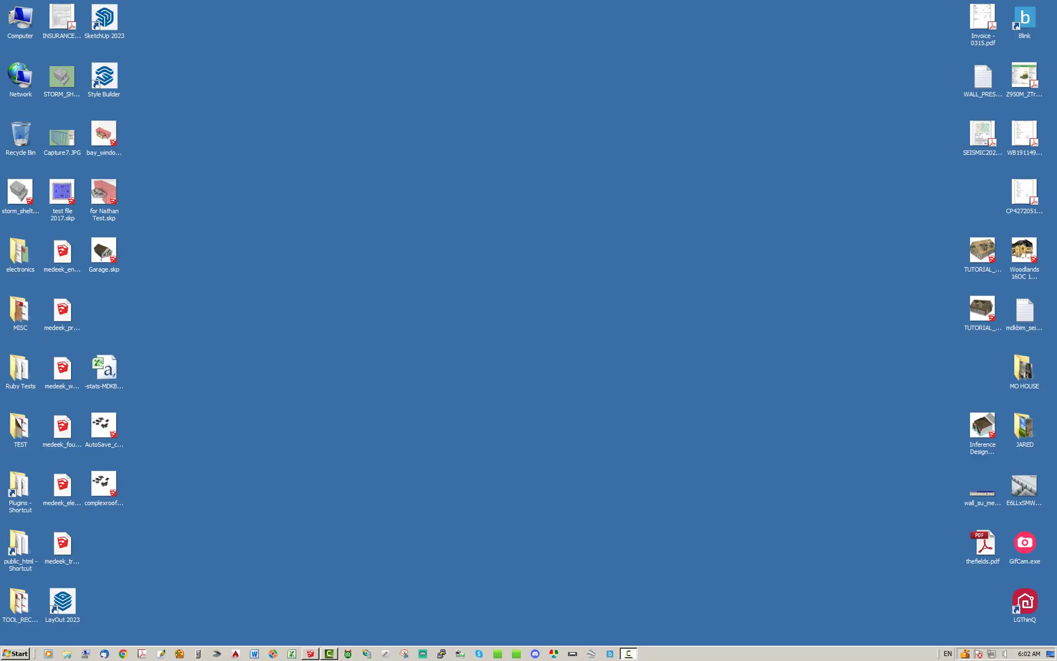
left_click(104, 368)
key("Return")
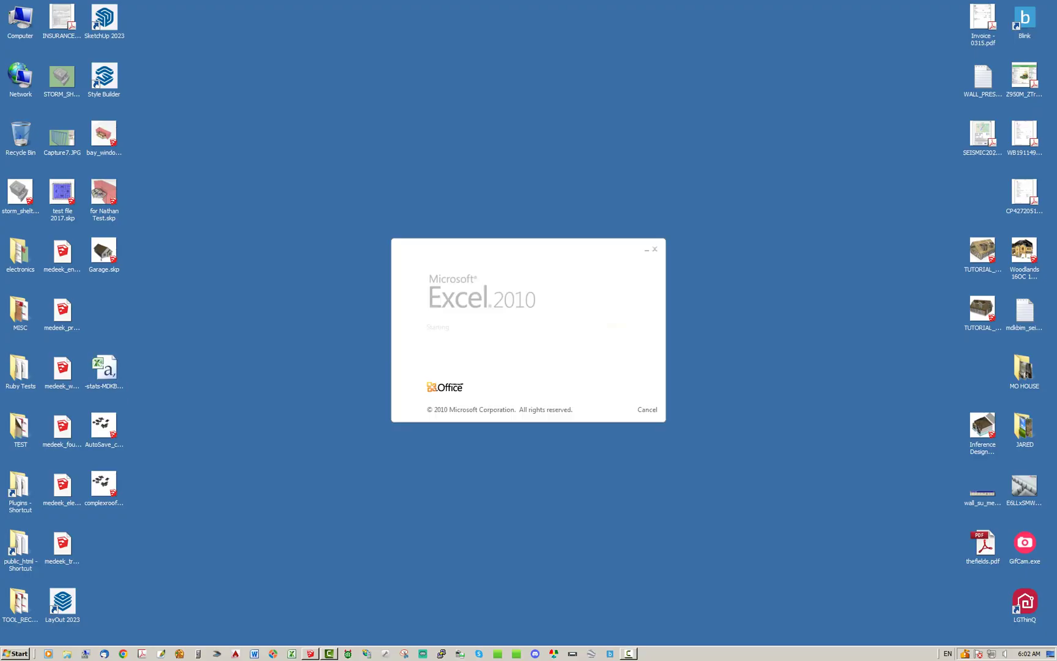
Set the width of columns A through I to 20 in the stats report
left_click_drag(86, 102, 368, 102)
right_click(368, 103)
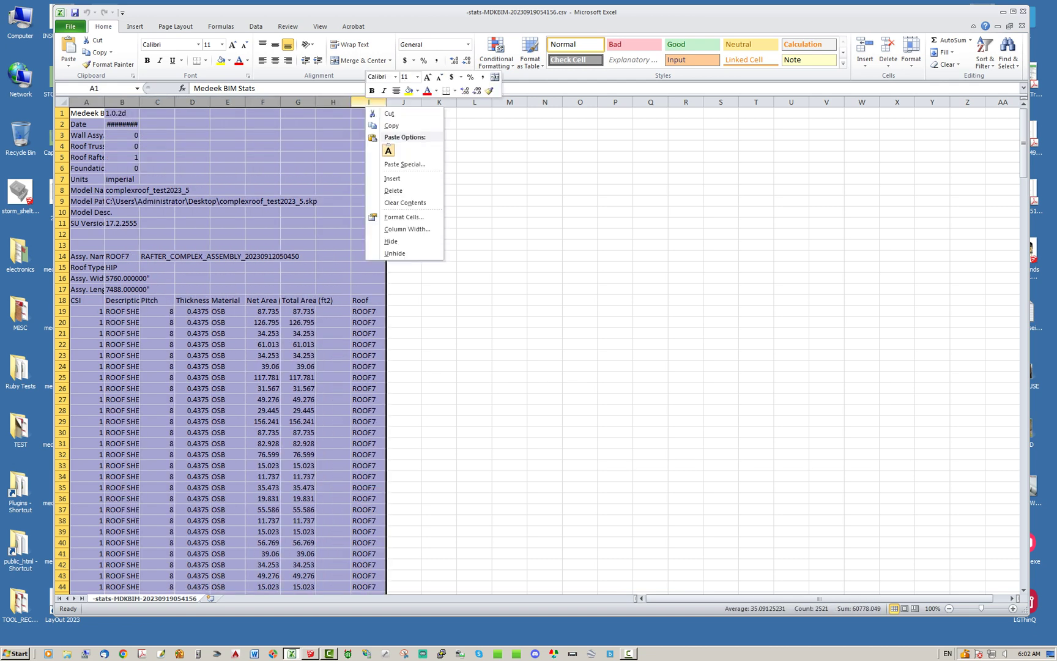
left_click(404, 228)
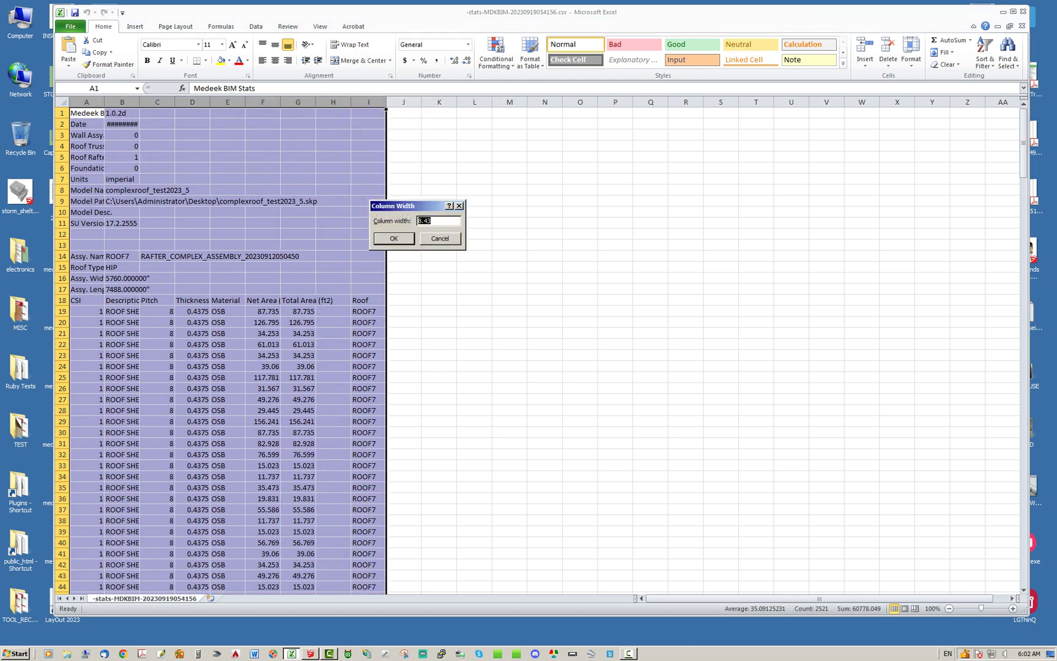
type("20")
key("Return")
left_click(840, 334)
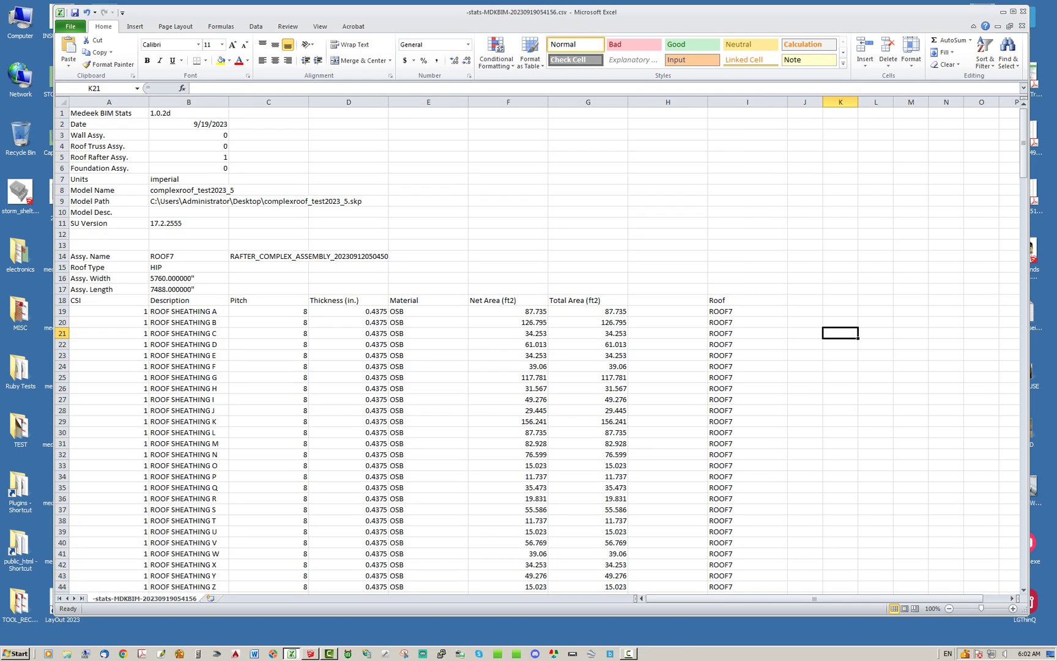
Review the ROOF7 report's sheathing, drip edge, cladding, and ridge and hip cap rows down to the first rafters
scroll(539, 349, "down", 4)
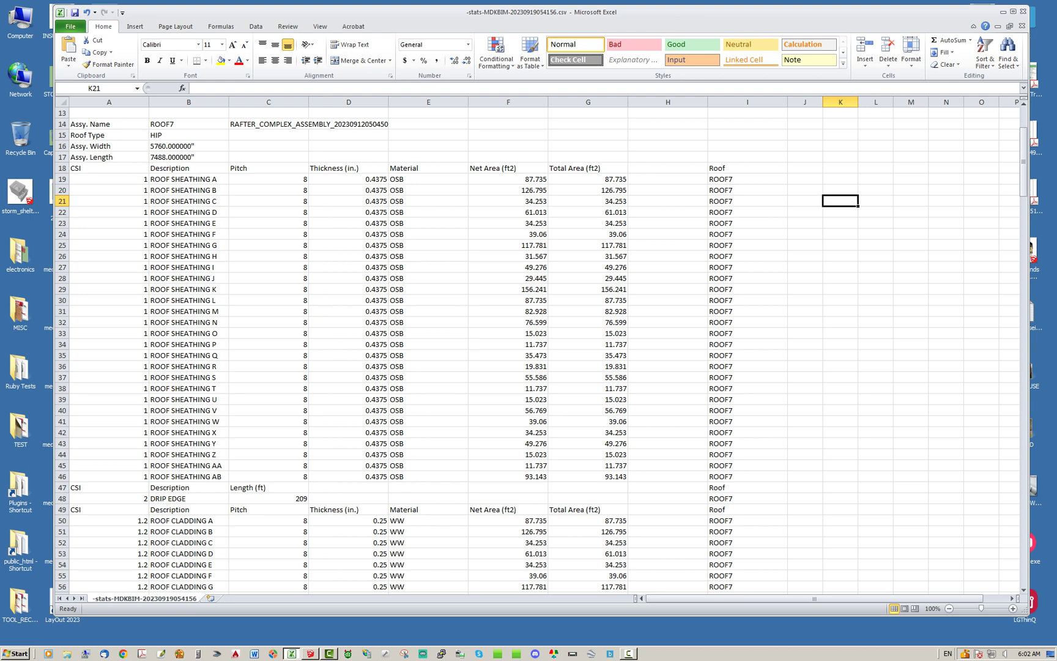
scroll(538, 348, "down", 12)
scroll(539, 348, "up", 7)
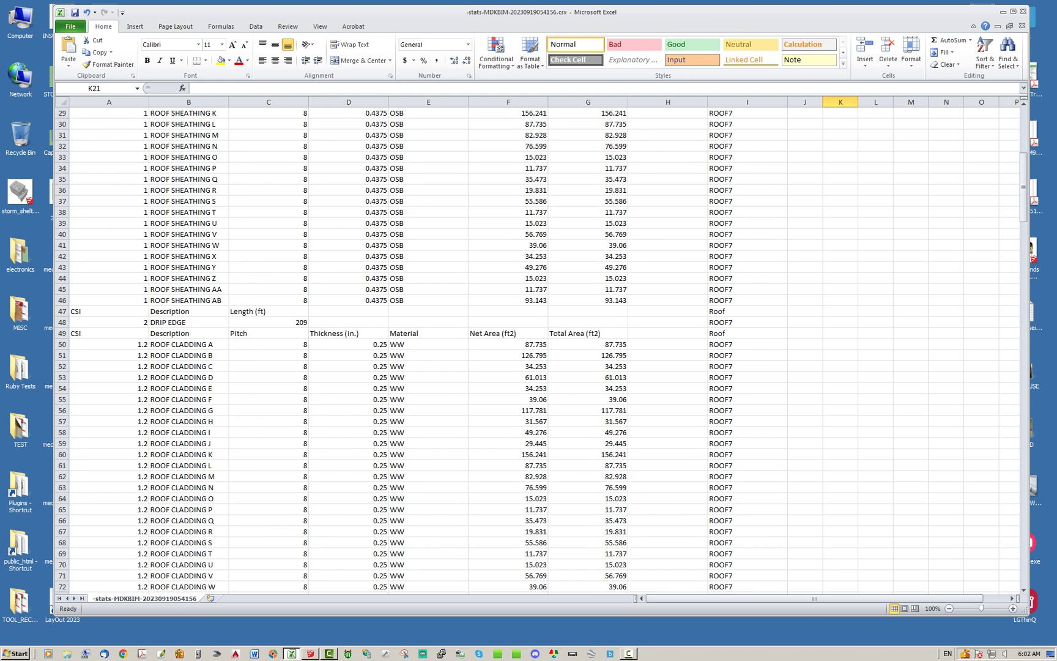
scroll(539, 349, "down", 3)
scroll(538, 349, "down", 4)
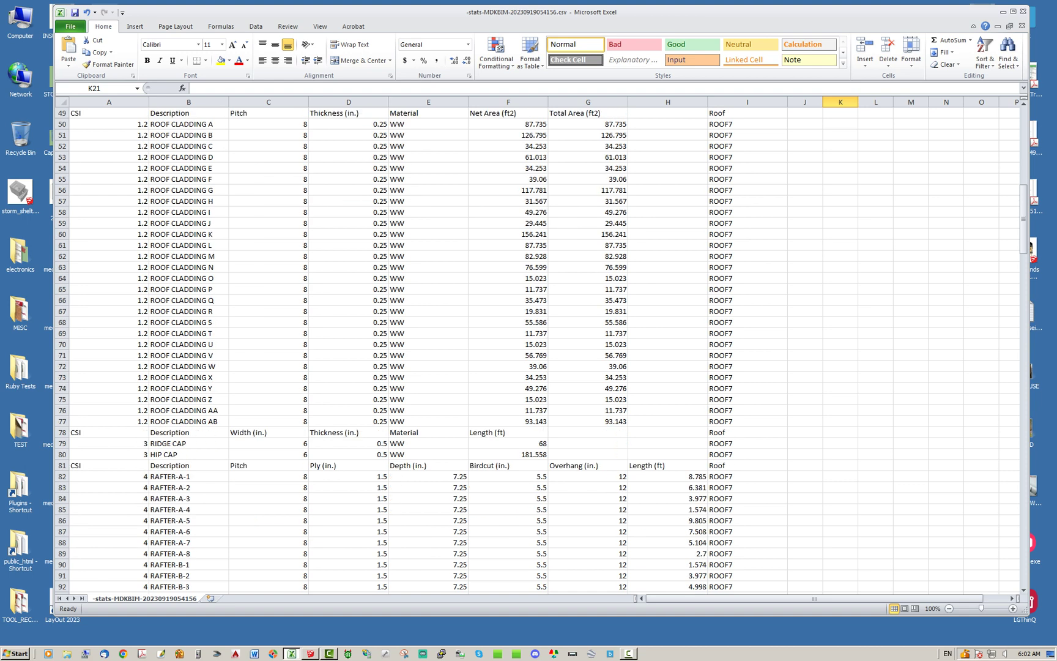
scroll(539, 349, "down", 8)
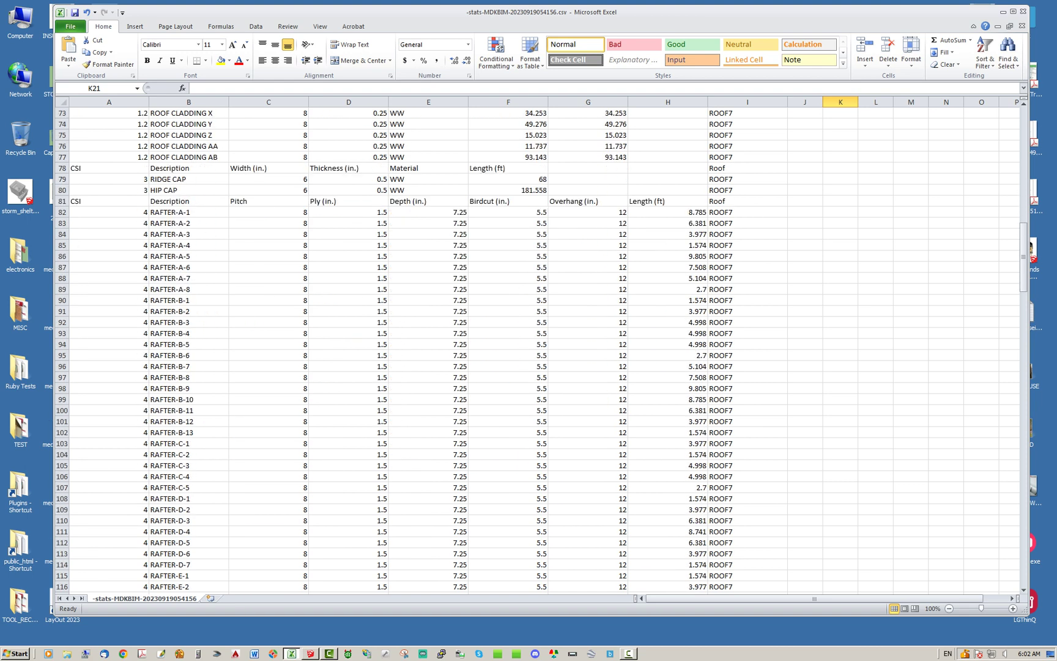
Review the remaining ROOF7 rafter rows and the hip, flying hip, valley and ridge members at the end of the report
scroll(538, 349, "down", 20)
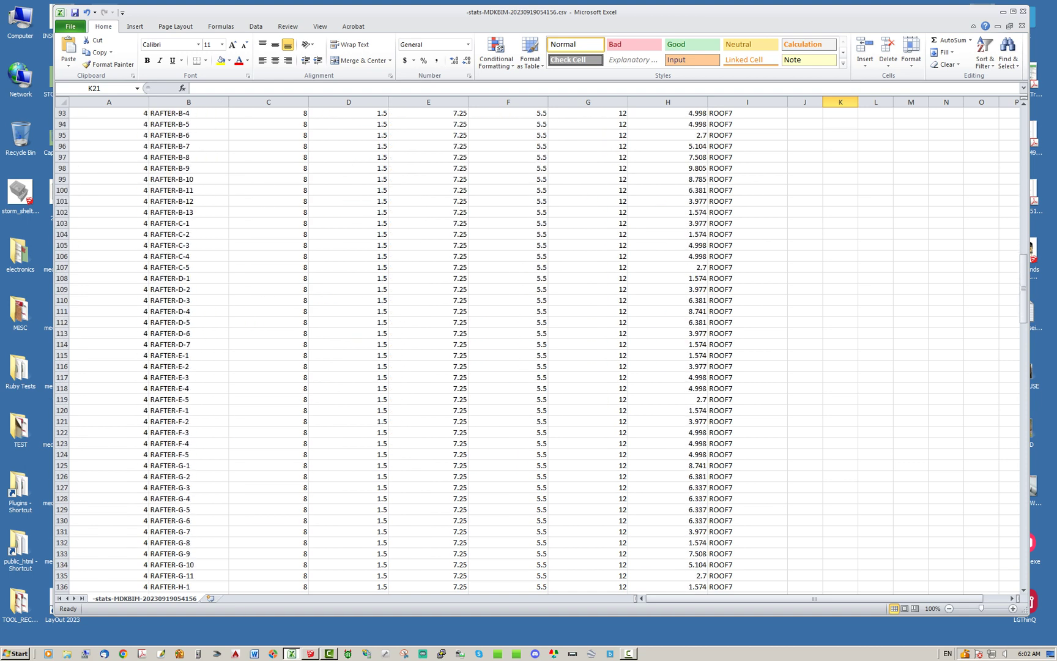
scroll(538, 348, "down", 20)
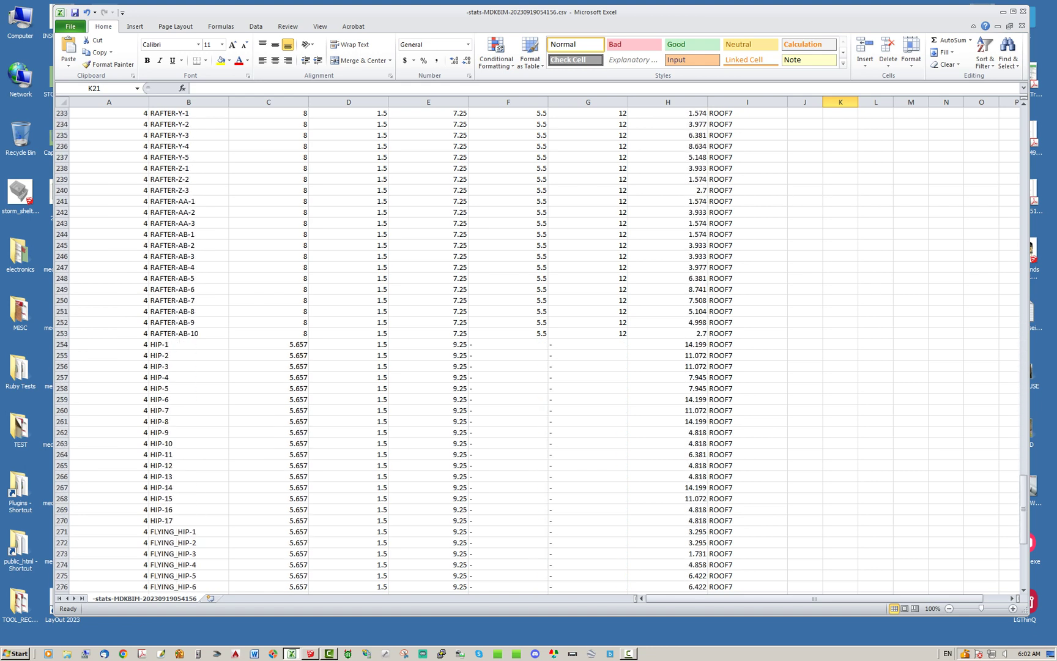
scroll(538, 349, "down", 3)
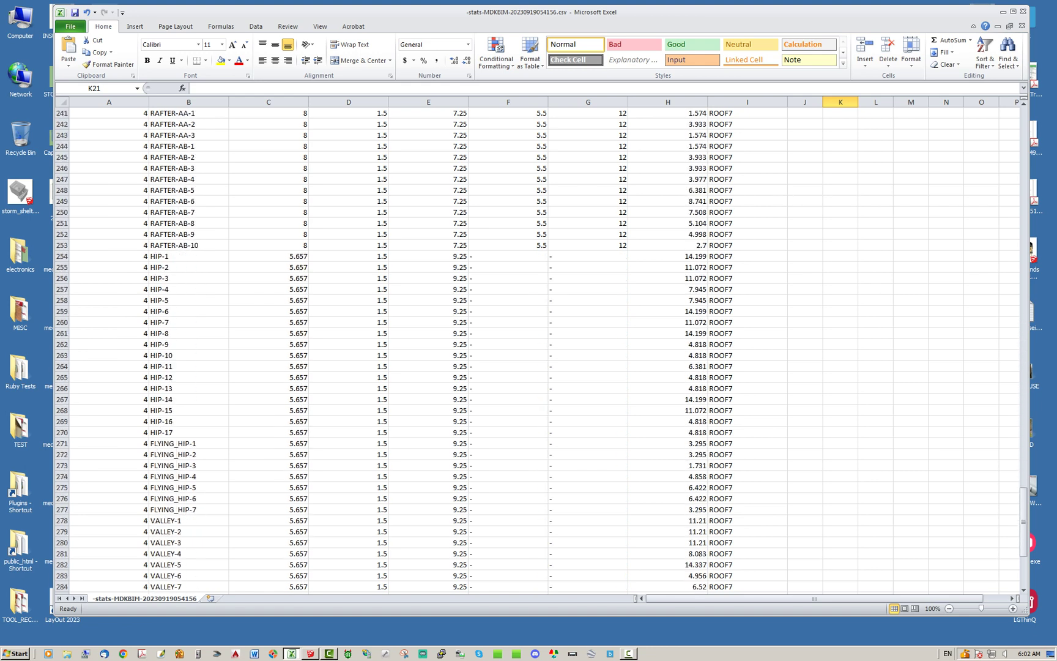
scroll(538, 349, "down", 5)
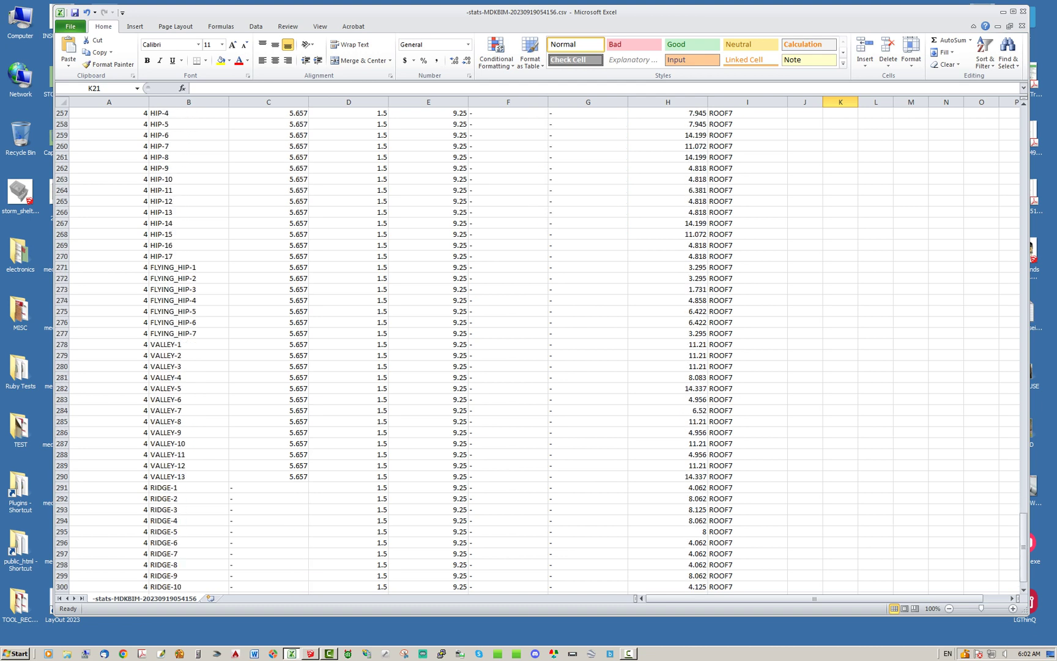
left_click_drag(173, 267, 667, 334)
left_click(748, 323)
scroll(748, 322, "down", 3)
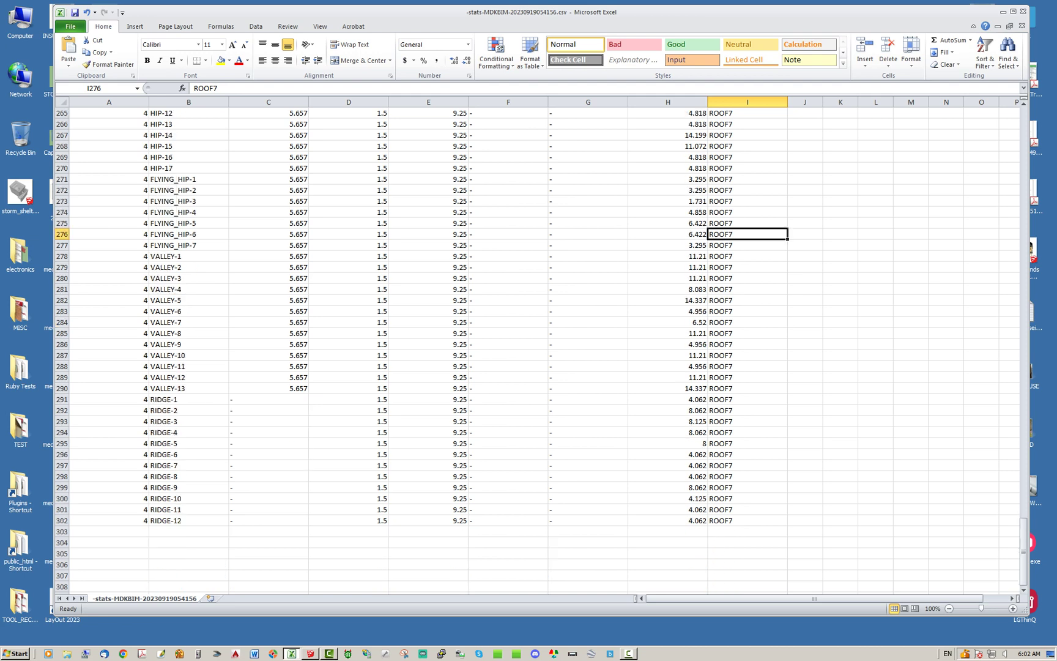
Go back over the ROOF7 report's header, sheathing, cladding and first rafter sections
scroll(746, 322, "up", 20)
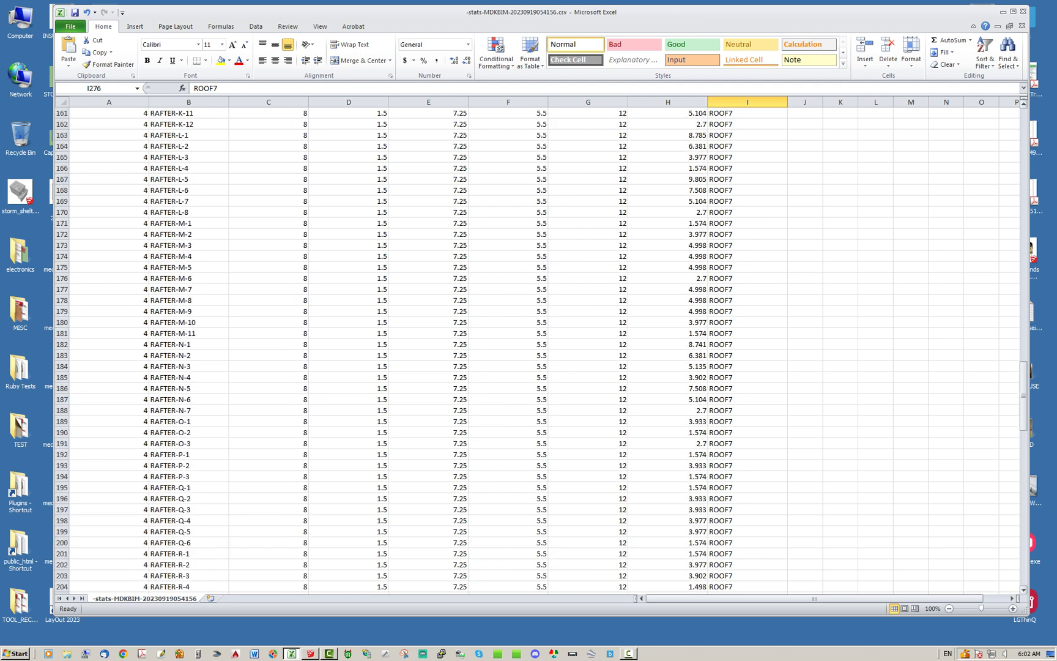
left_click_drag(1024, 396, 1024, 141)
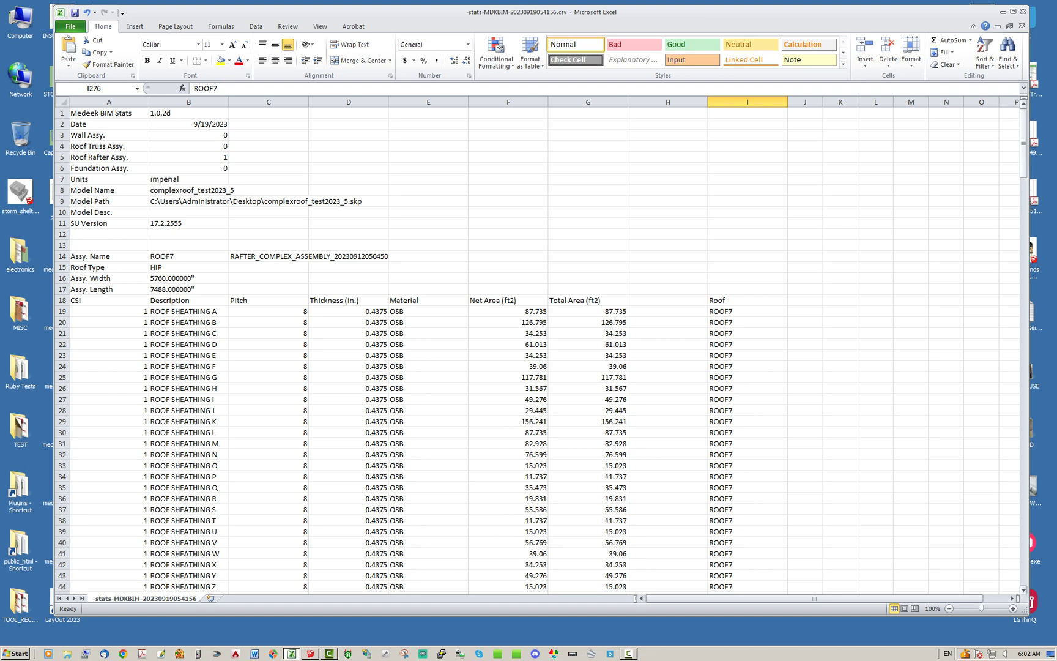
left_click_drag(1024, 141, 1023, 238)
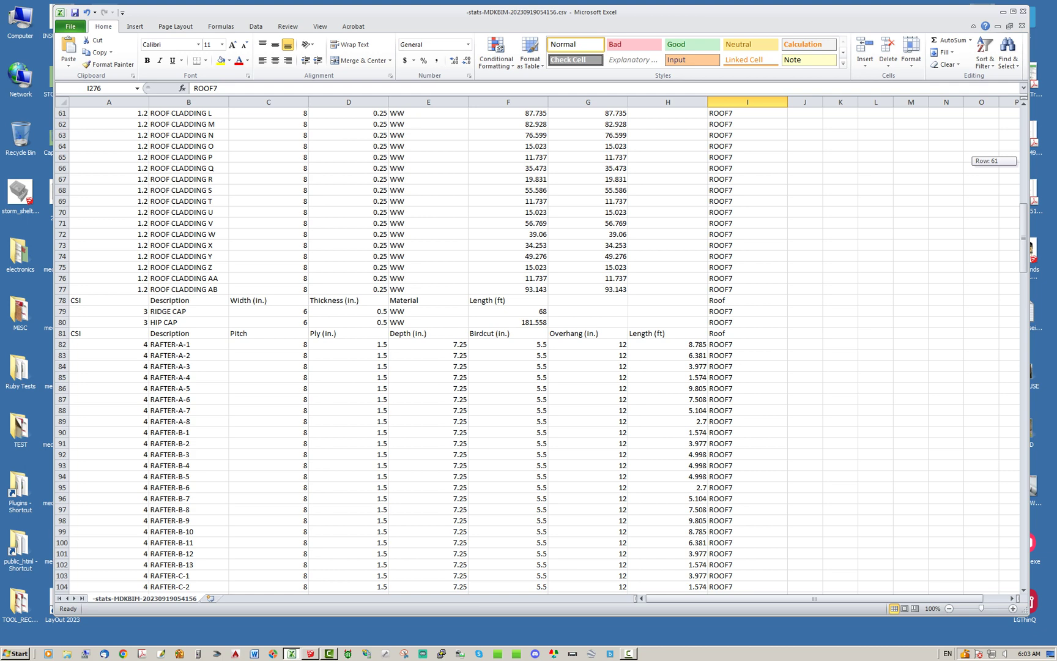
left_click_drag(1024, 238, 1024, 141)
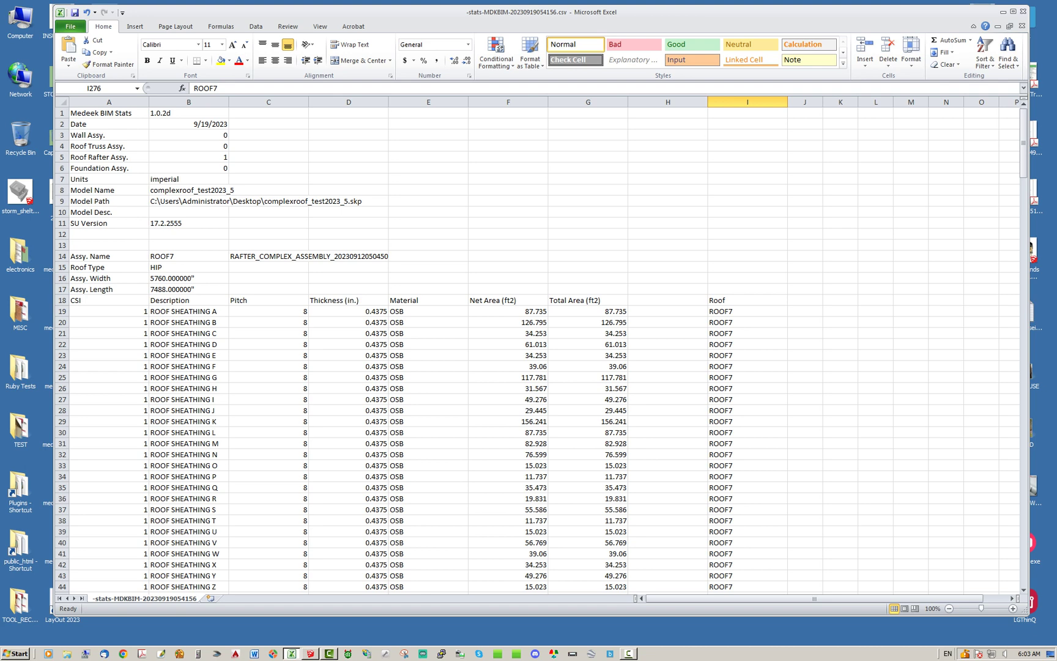
Close the stats workbook without saving the changes and return to an angled 3D view of the large labelled roof in SketchUp
left_click(1023, 11)
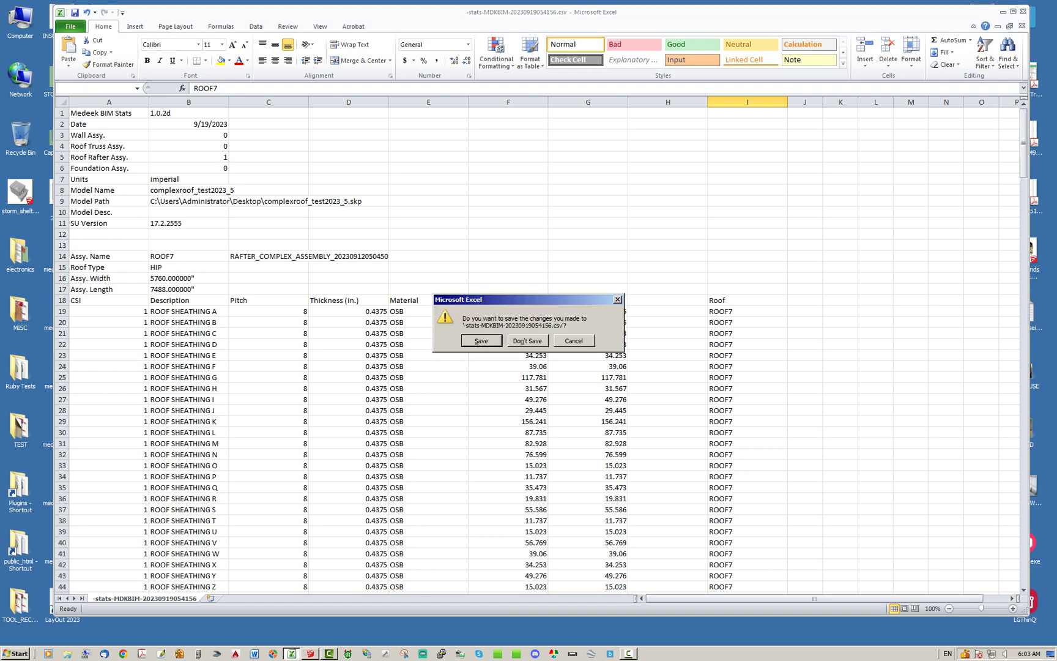
key("Tab")
key("Return")
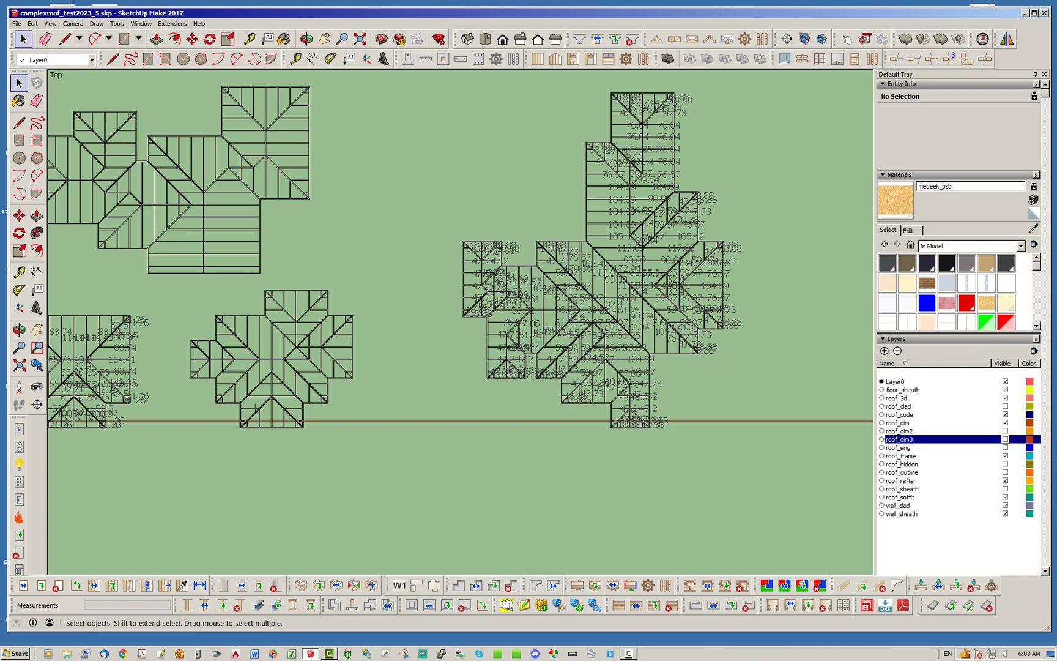
middle_click_drag(716, 490, 655, 382)
scroll(655, 382, "up", 3)
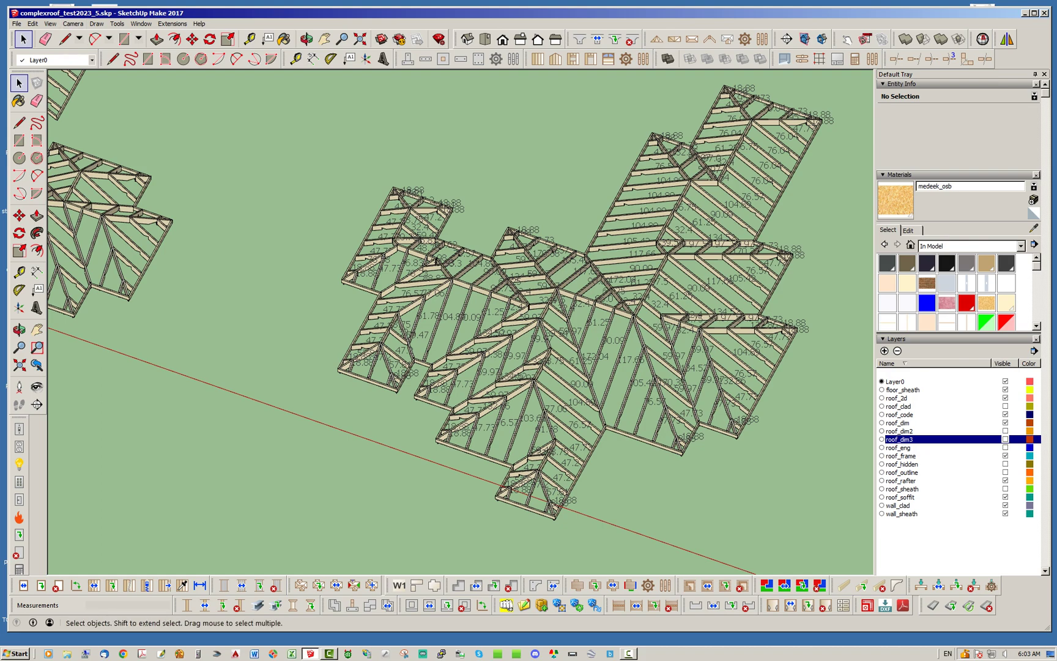
middle_click_drag(465, 318, 421, 303)
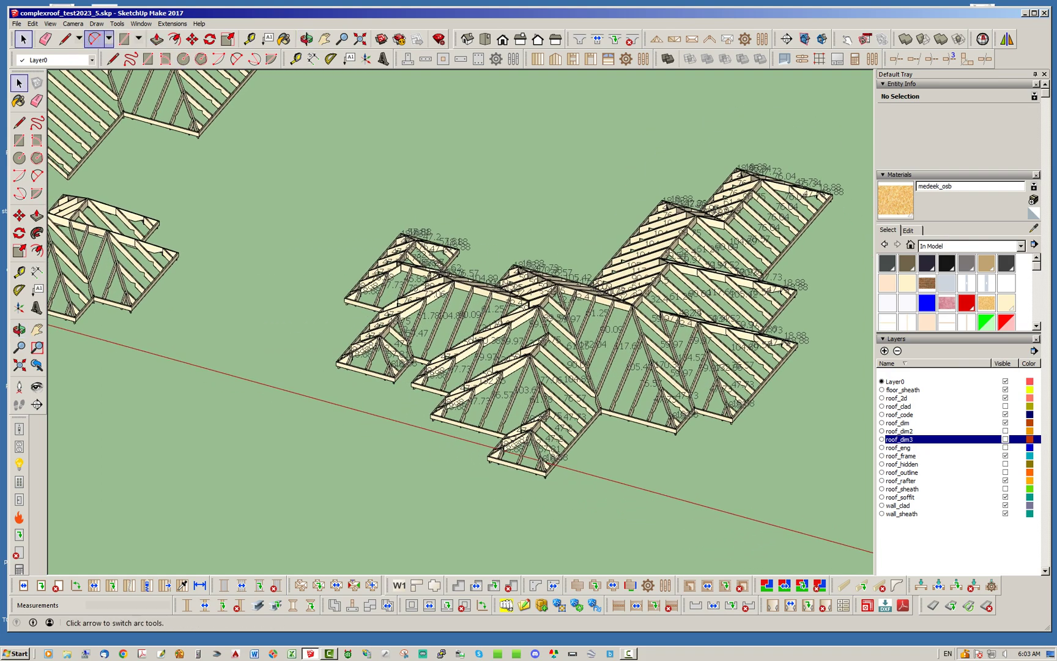
Switch the model view to perspective projection and look over the large labelled roof and the neighbouring roof test models
left_click(73, 24)
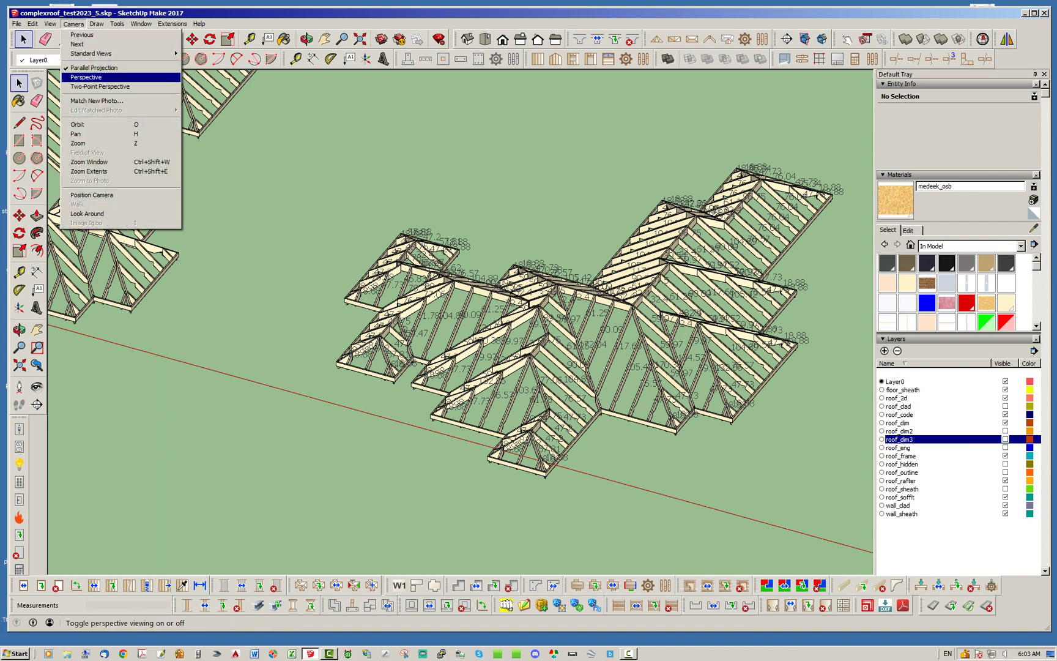
left_click(86, 77)
scroll(520, 306, "down", 3)
middle_click_drag(520, 306, 483, 257)
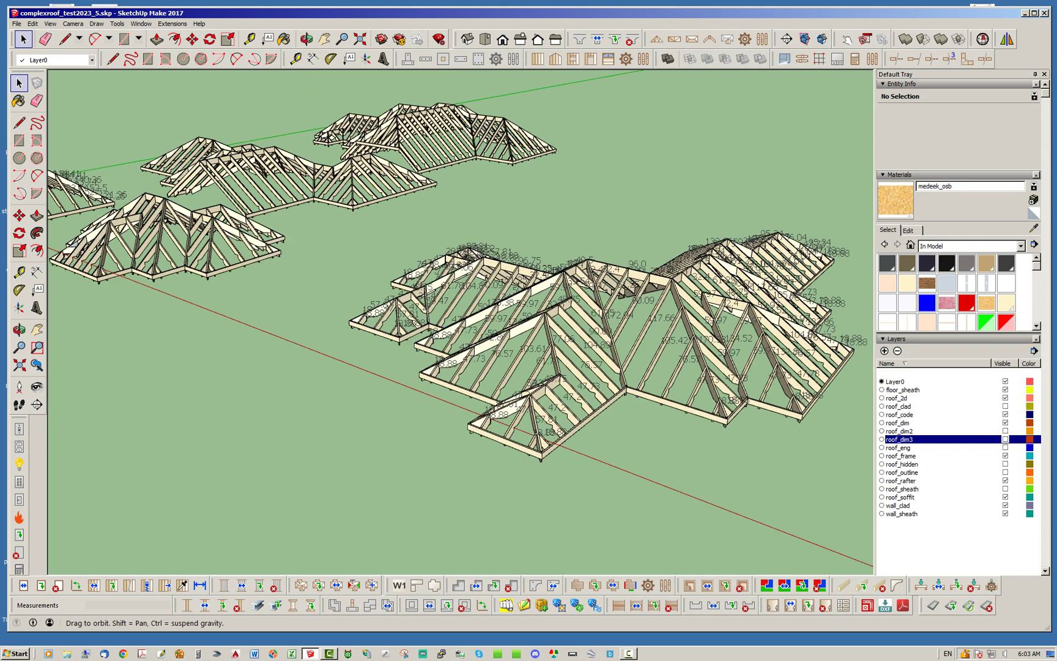
middle_click_drag(643, 300, 698, 342)
scroll(698, 342, "down", 3)
scroll(71, 258, "up", 2)
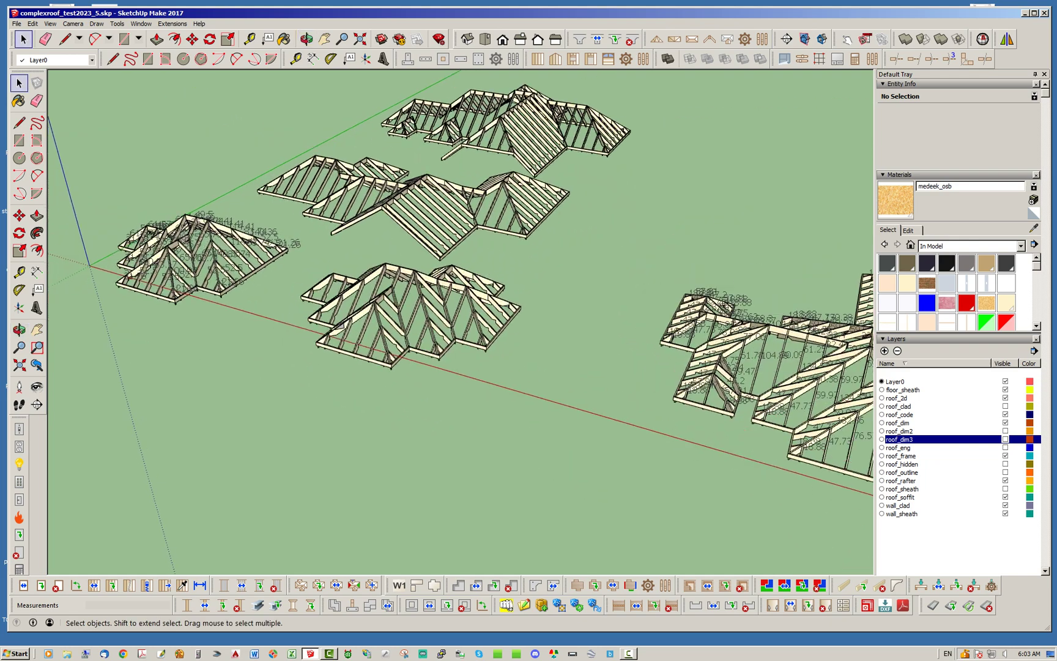
scroll(192, 245, "up", 3)
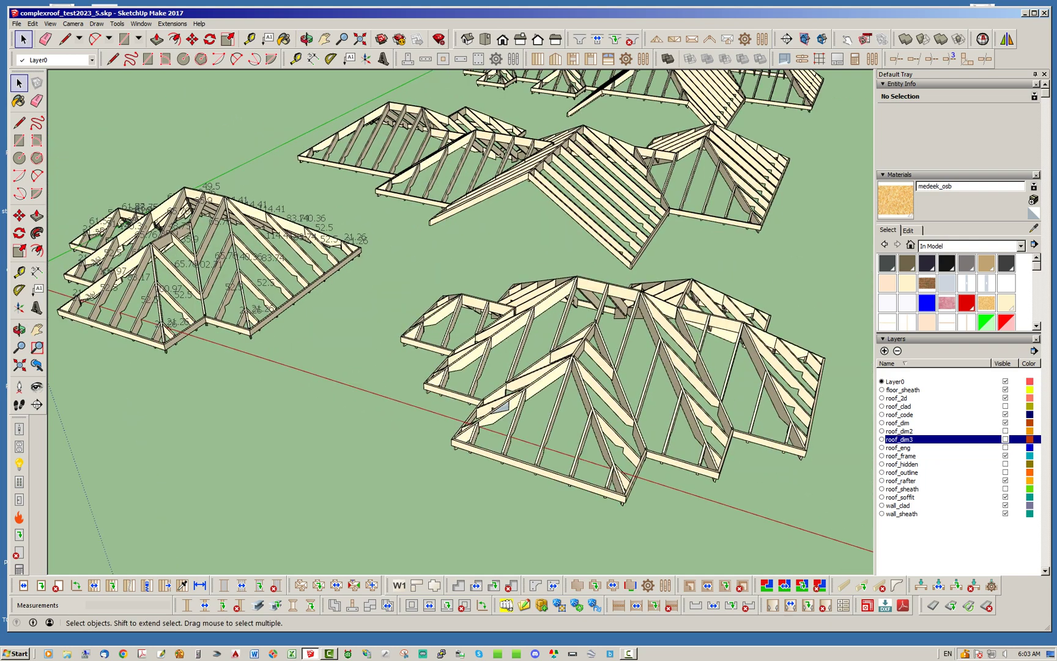
Examine the rafter, hip, valley and ridge length labels on the smaller labelled roof near the origin
scroll(157, 226, "up", 3)
middle_click_drag(429, 227, 491, 271)
scroll(496, 275, "down", 3)
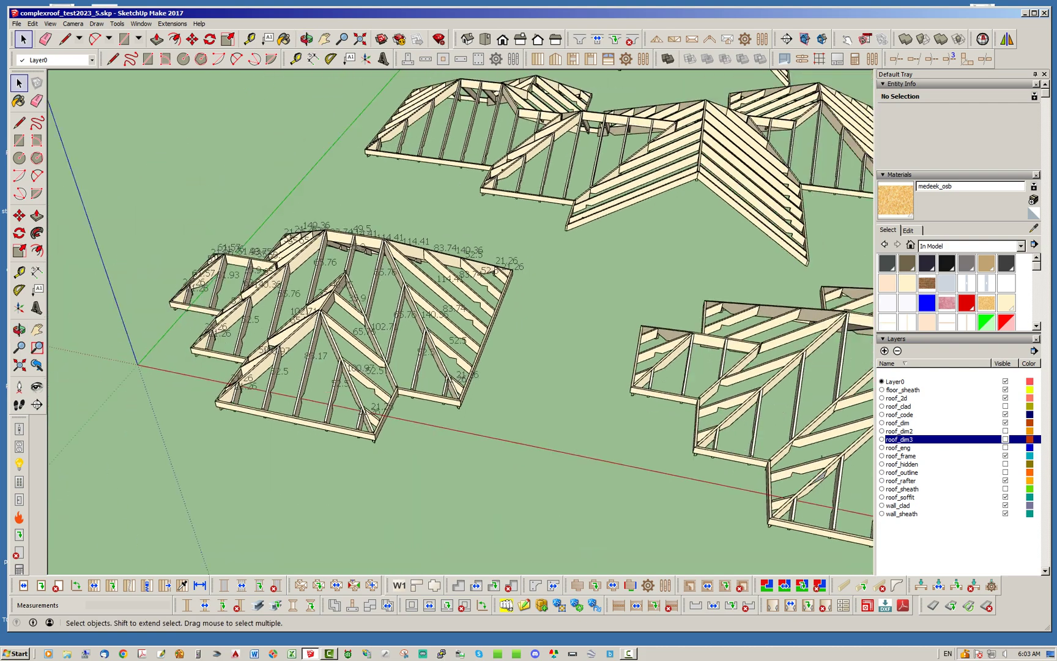
scroll(596, 286, "down", 2)
scroll(337, 294, "up", 2)
scroll(470, 336, "up", 3)
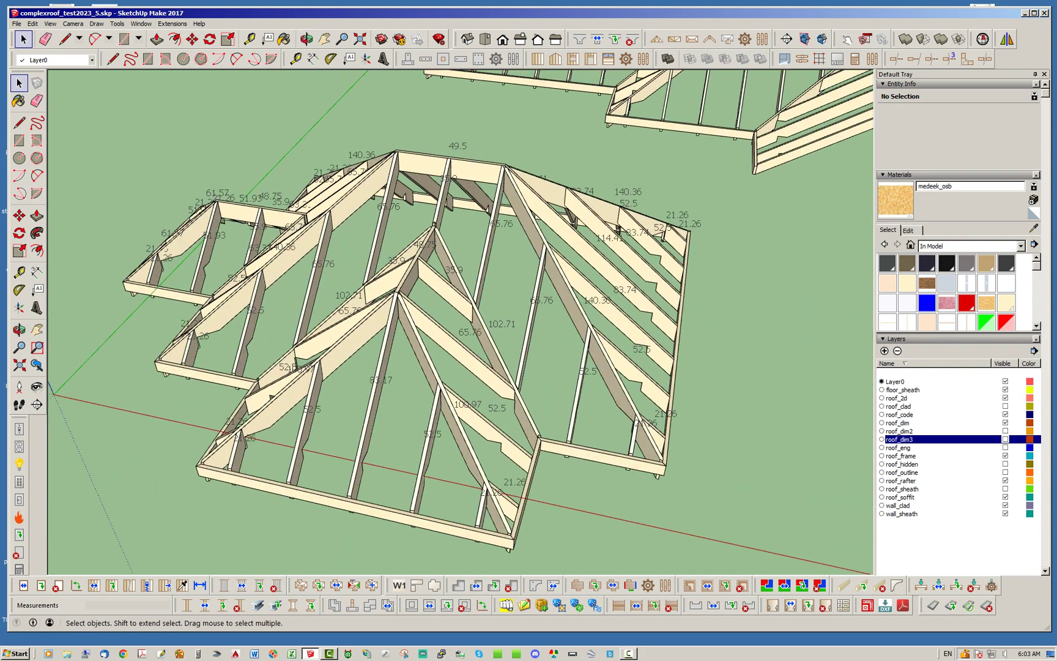
middle_click_drag(470, 335, 394, 355)
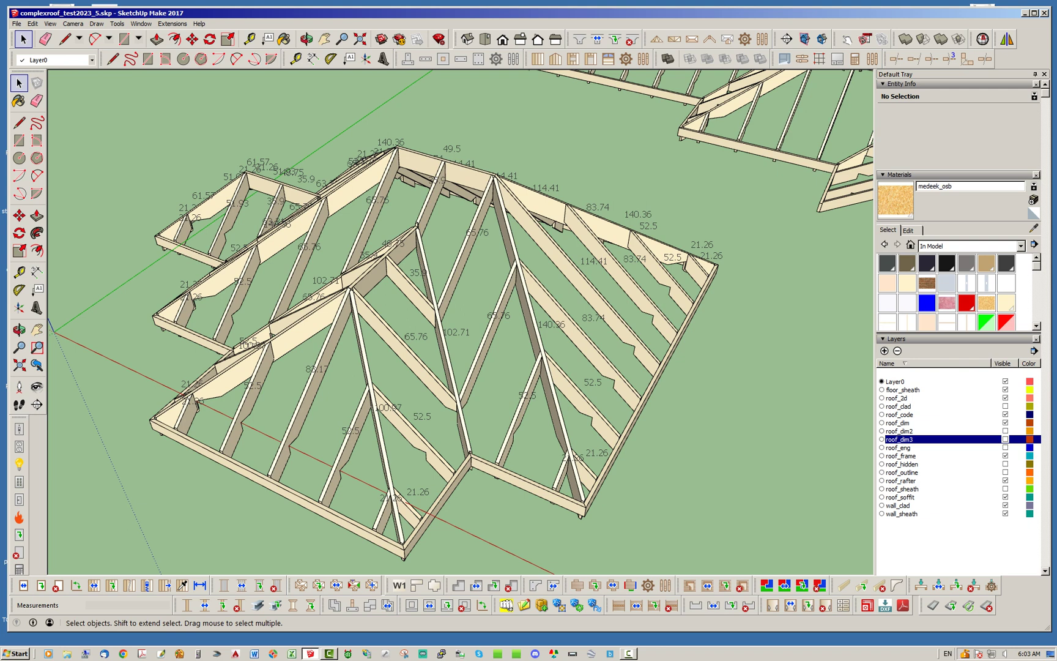
middle_click_drag(457, 423, 422, 391)
scroll(477, 368, "up", 3)
Inspect the framing and length labels on the other sides of the smaller labelled roof
scroll(483, 368, "down", 4)
middle_click_drag(483, 369, 524, 334)
middle_click_drag(422, 361, 713, 367)
middle_click_drag(456, 361, 597, 362)
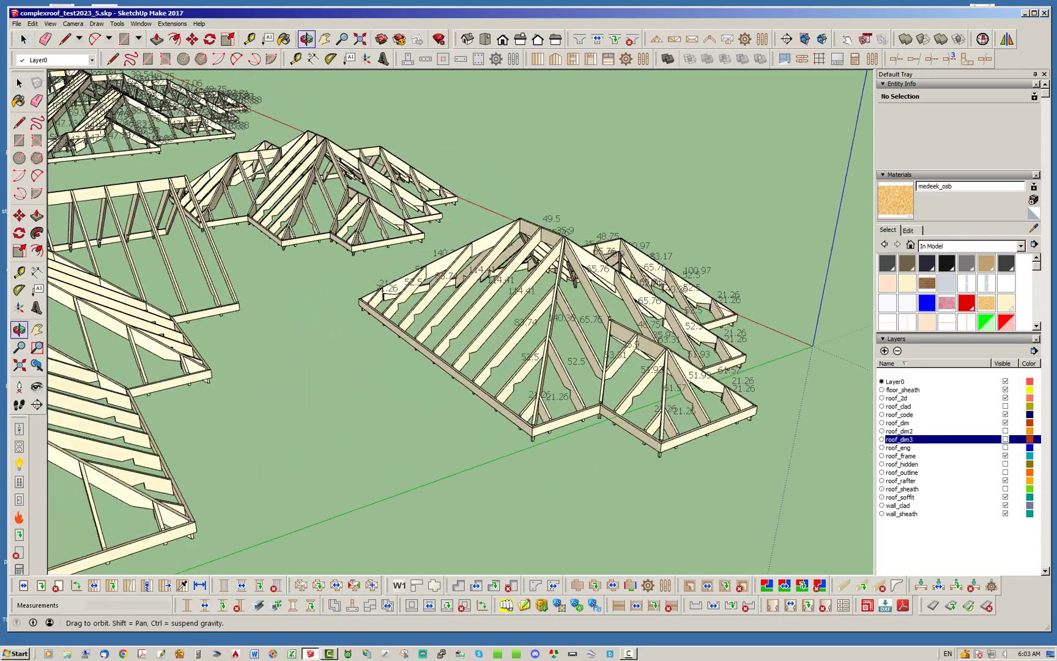
middle_click_drag(575, 282, 448, 285)
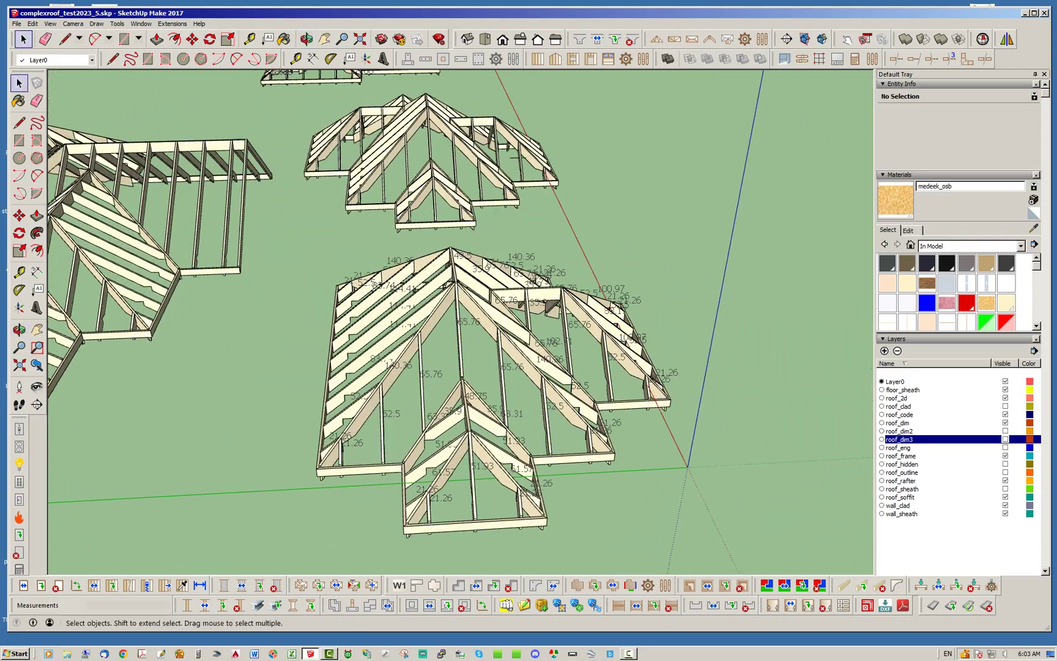
middle_click_drag(600, 251, 465, 236)
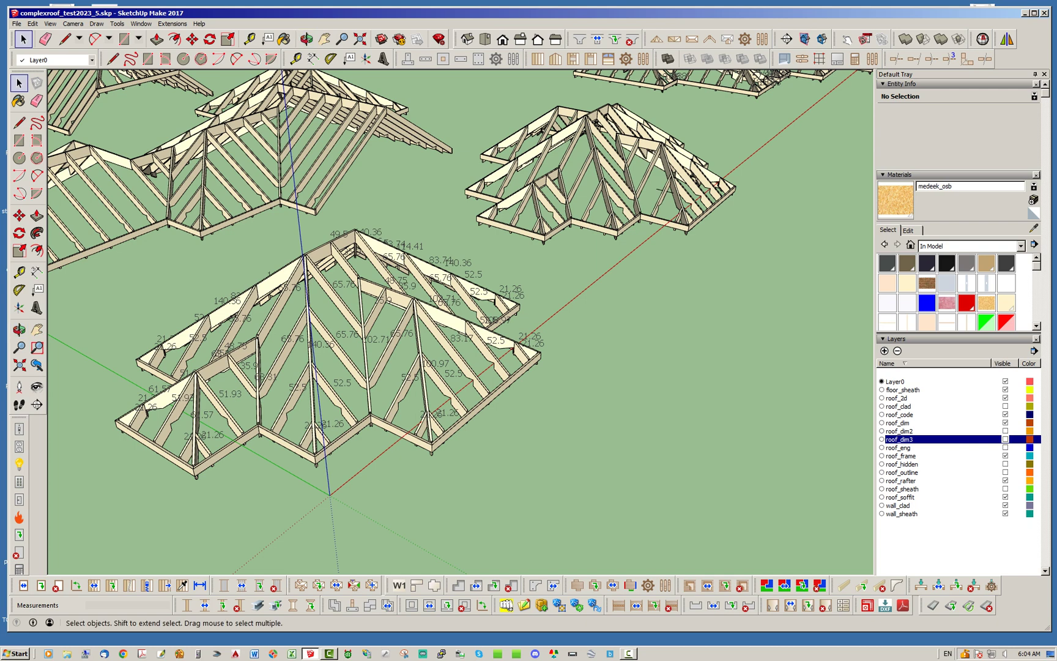